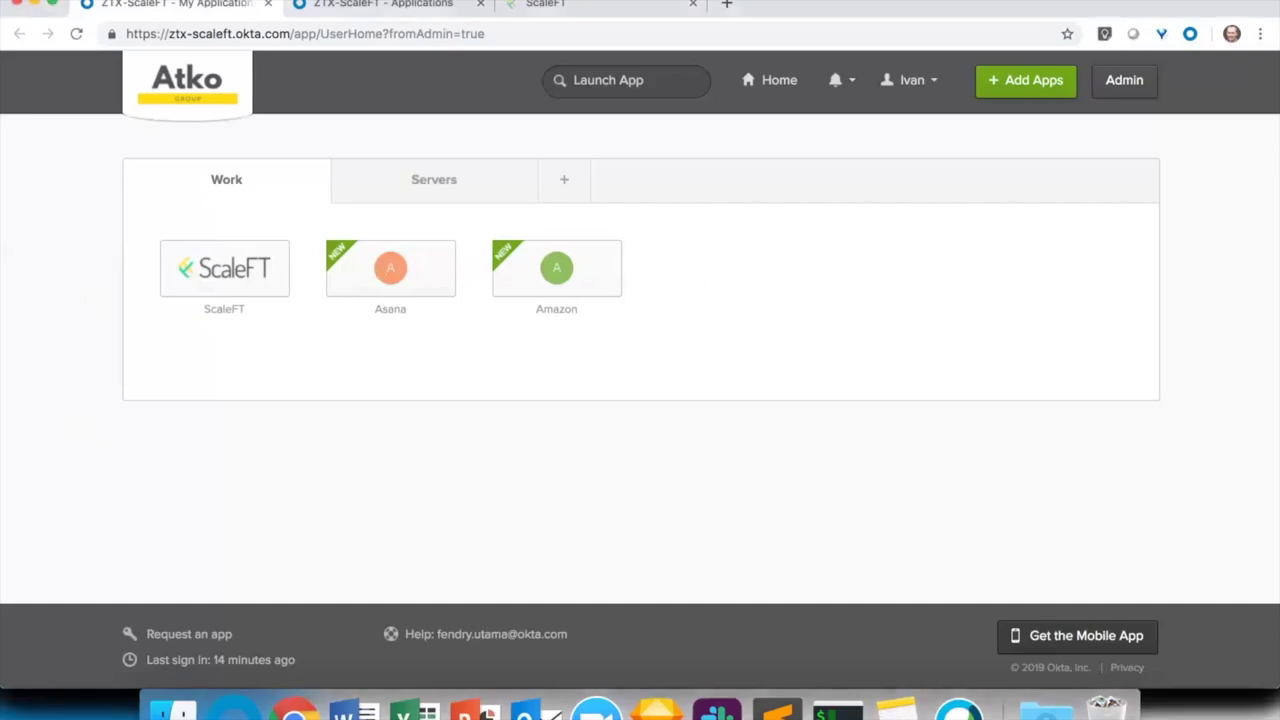
Switch to the browser window holding the Okta company dashboard and look through its application tiles
left_click(445, 0)
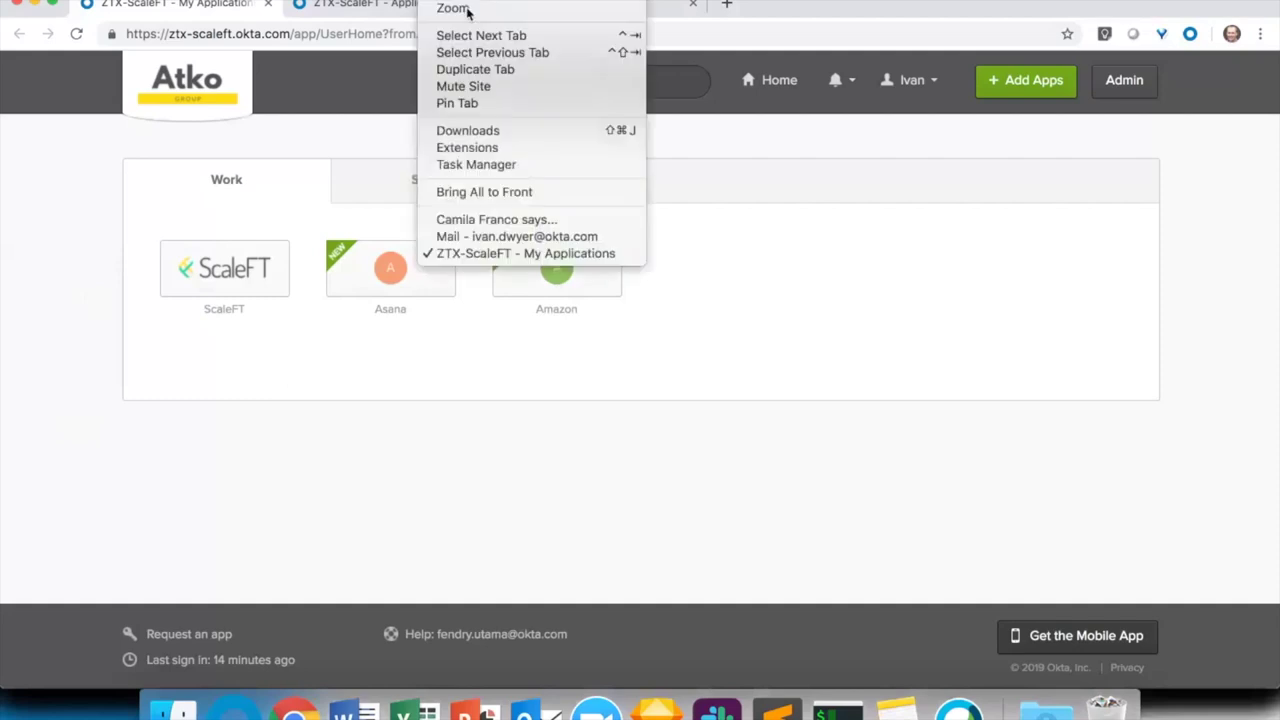
left_click(563, 237)
key("super+9")
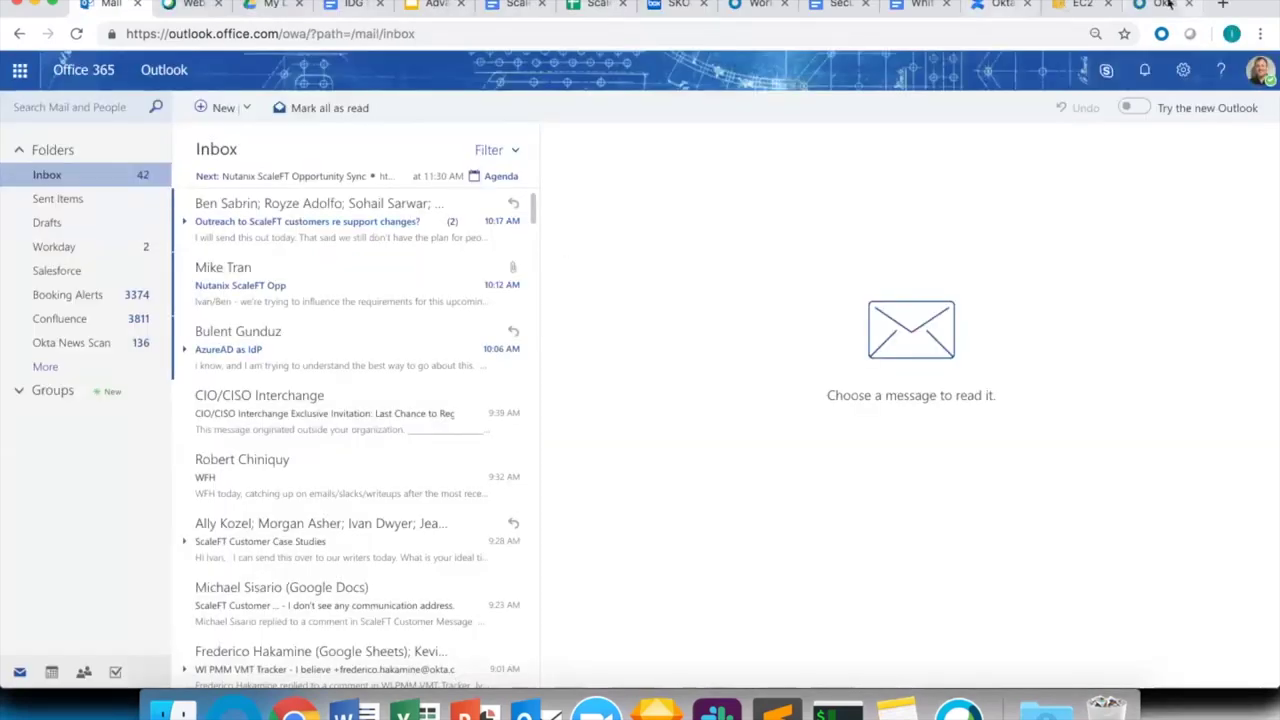
scroll(530, 408, "down", 5)
scroll(530, 408, "up", 5)
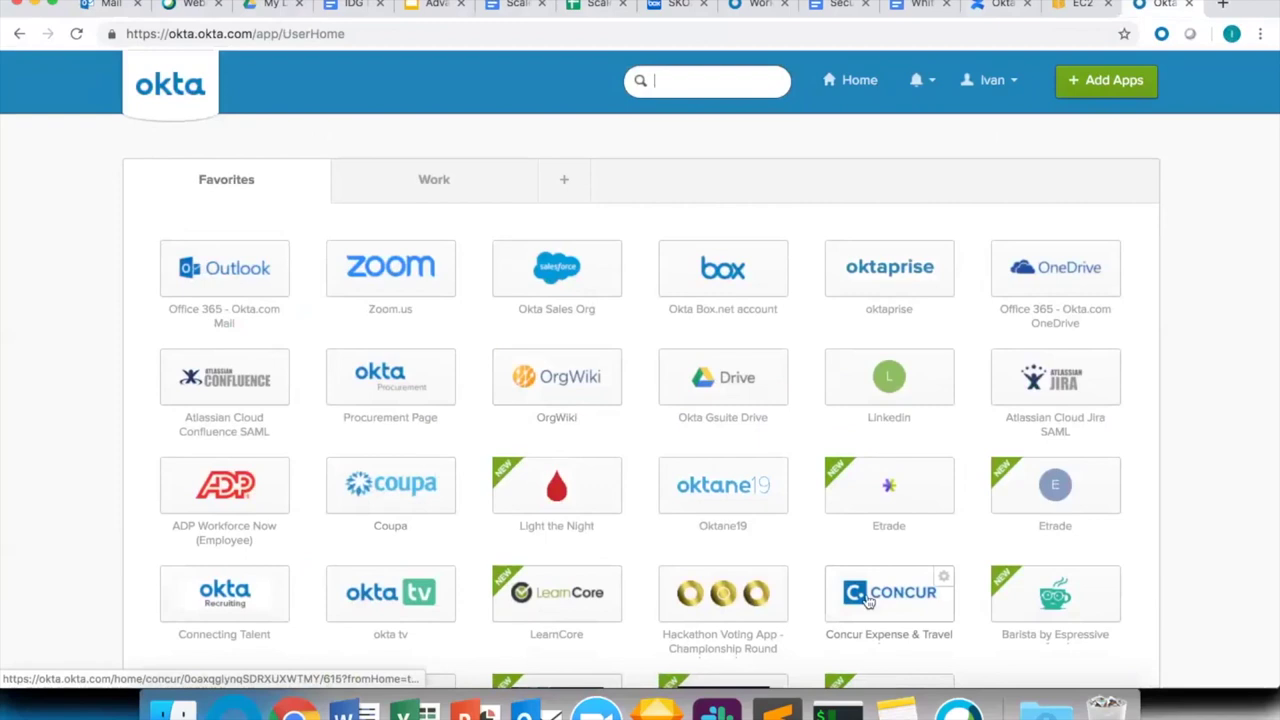
Return to the ZTX-ScaleFT browser window and open the ScaleFT application from the Okta admin applications list
left_click(445, 0)
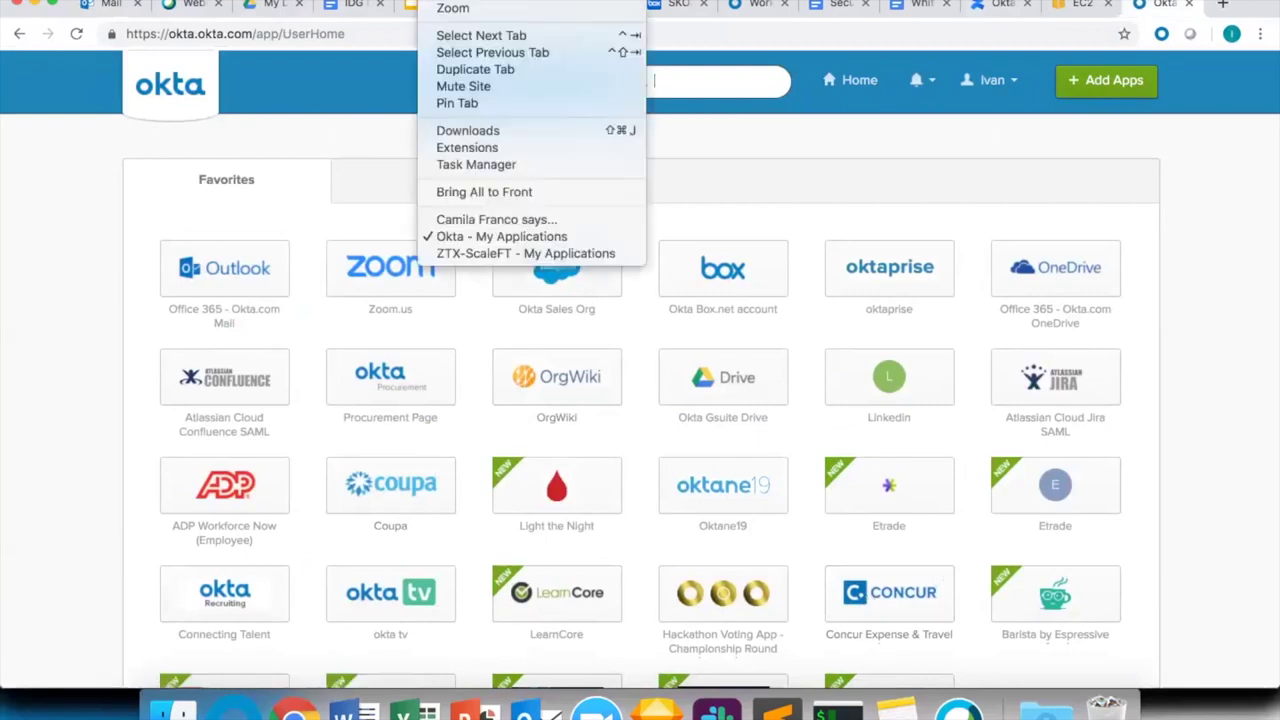
left_click(507, 254)
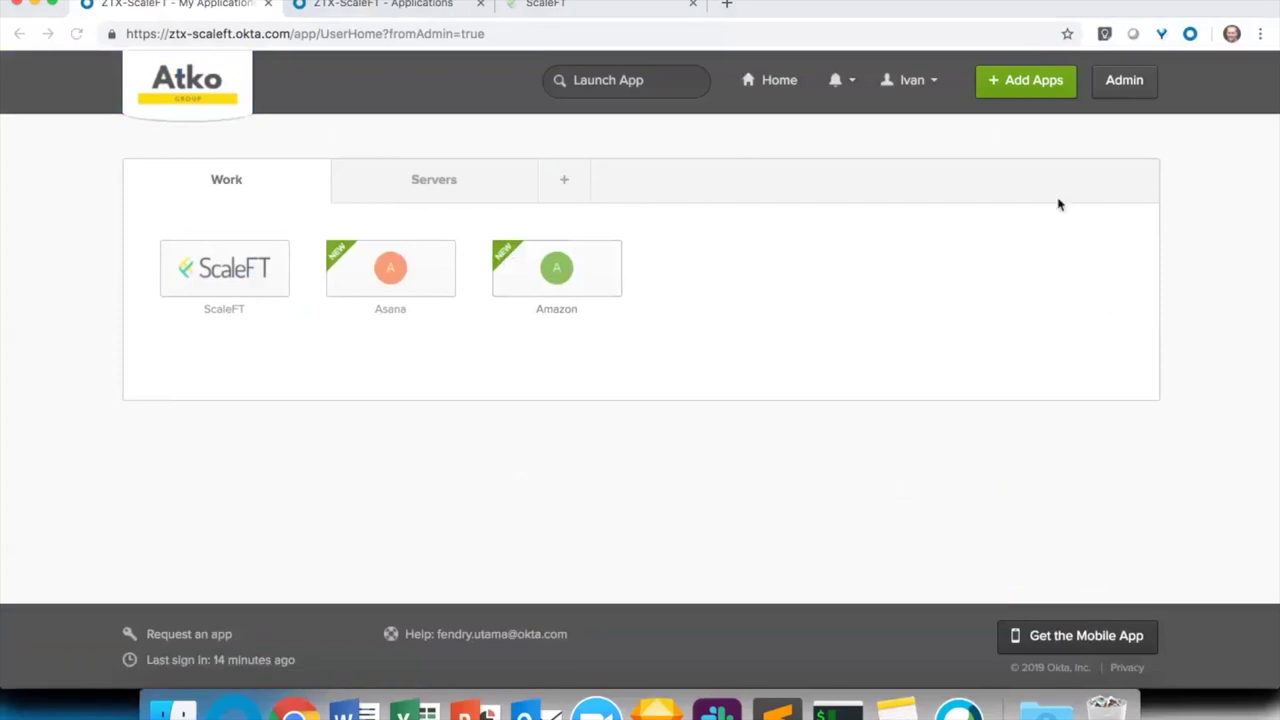
left_click(400, 5)
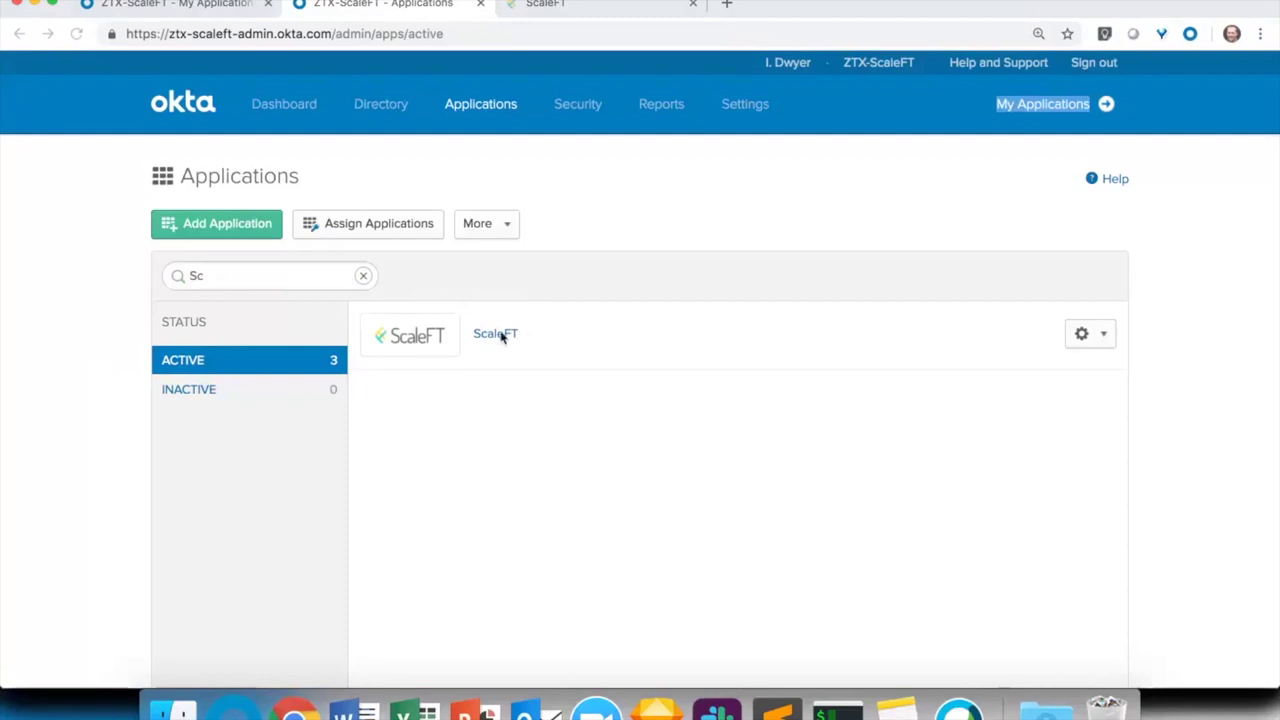
left_click(549, 505)
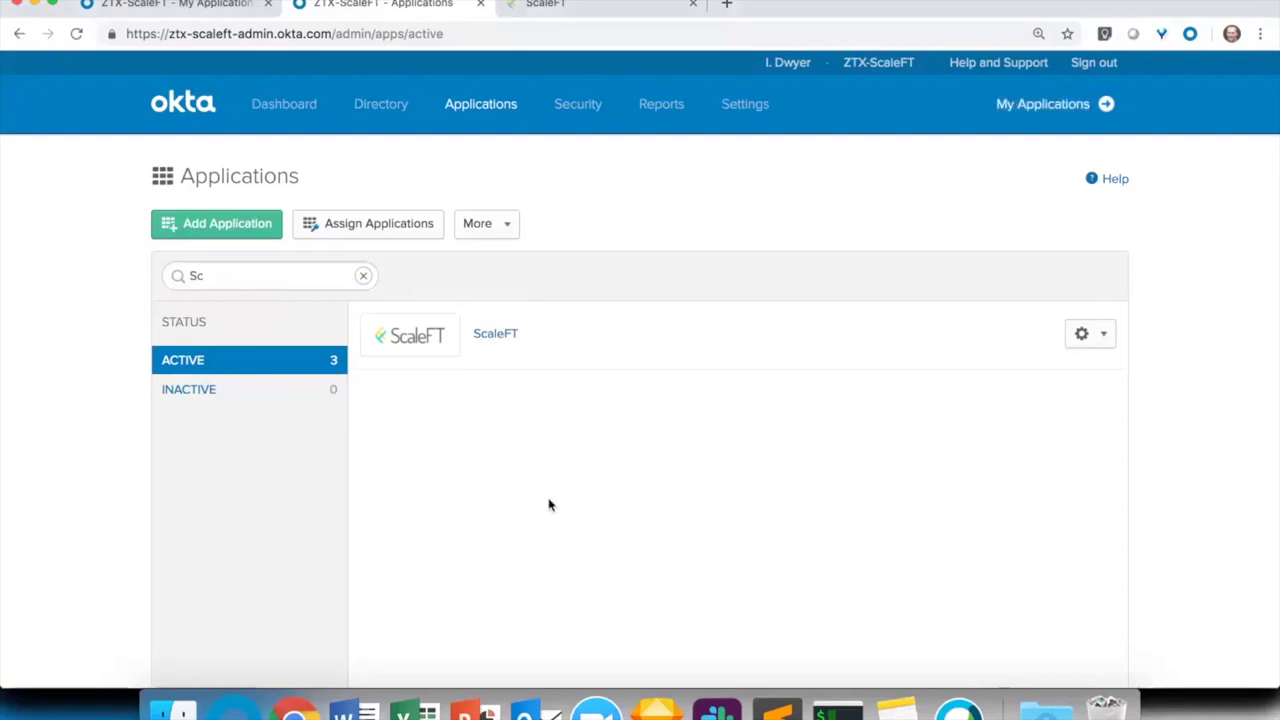
left_click(496, 334)
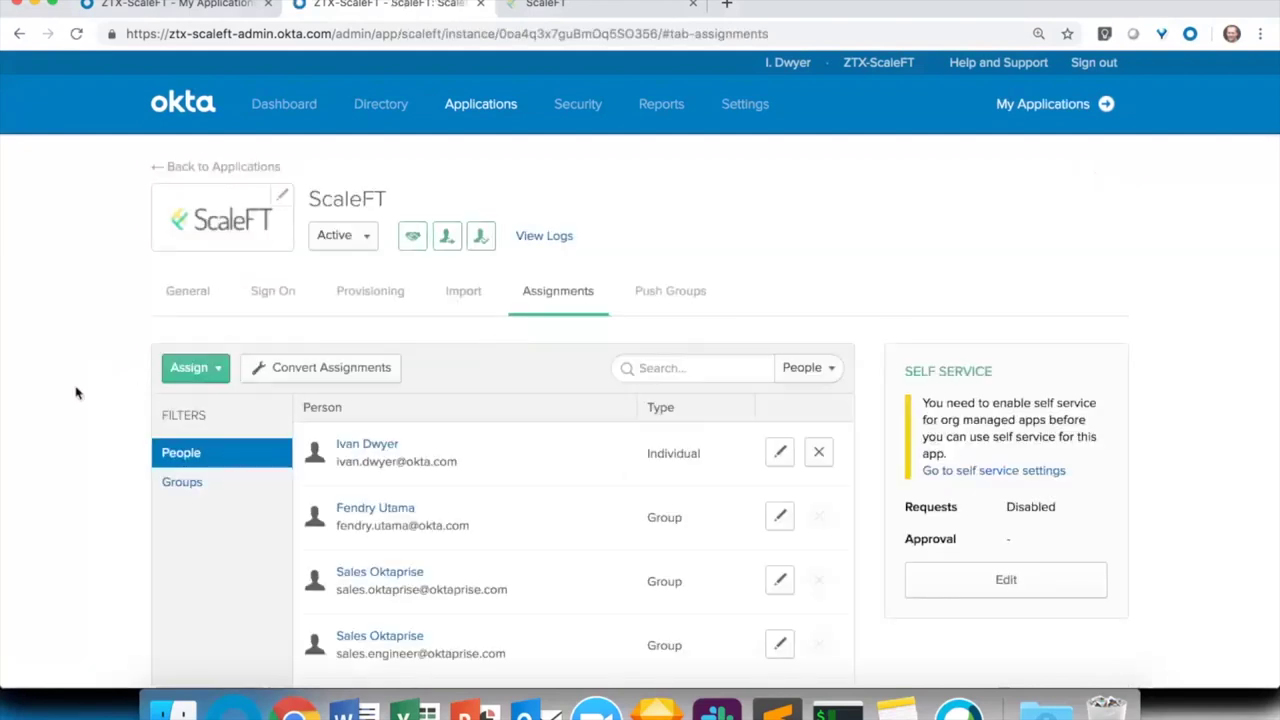
Examine the people and the groups assigned to the ScaleFT application
scroll(77, 393, "down", 3)
scroll(77, 393, "up", 3)
left_click(182, 484)
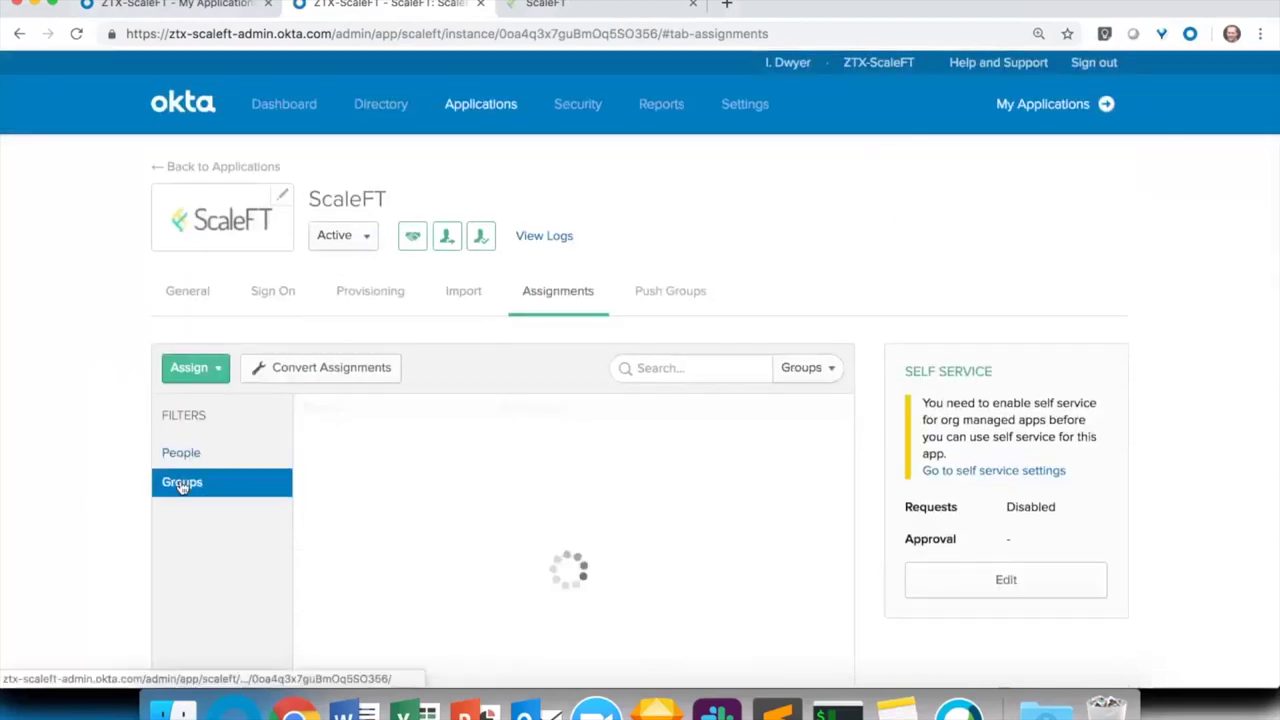
scroll(90, 472, "down", 1)
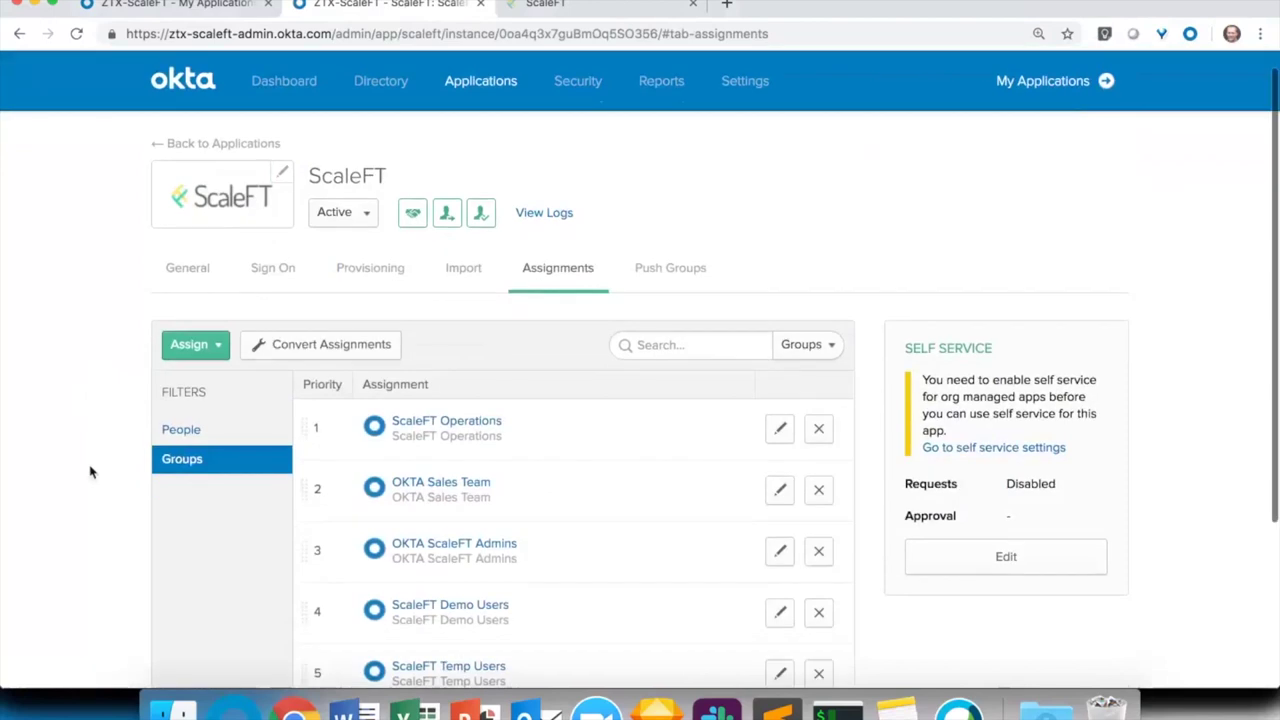
scroll(90, 472, "down", 3)
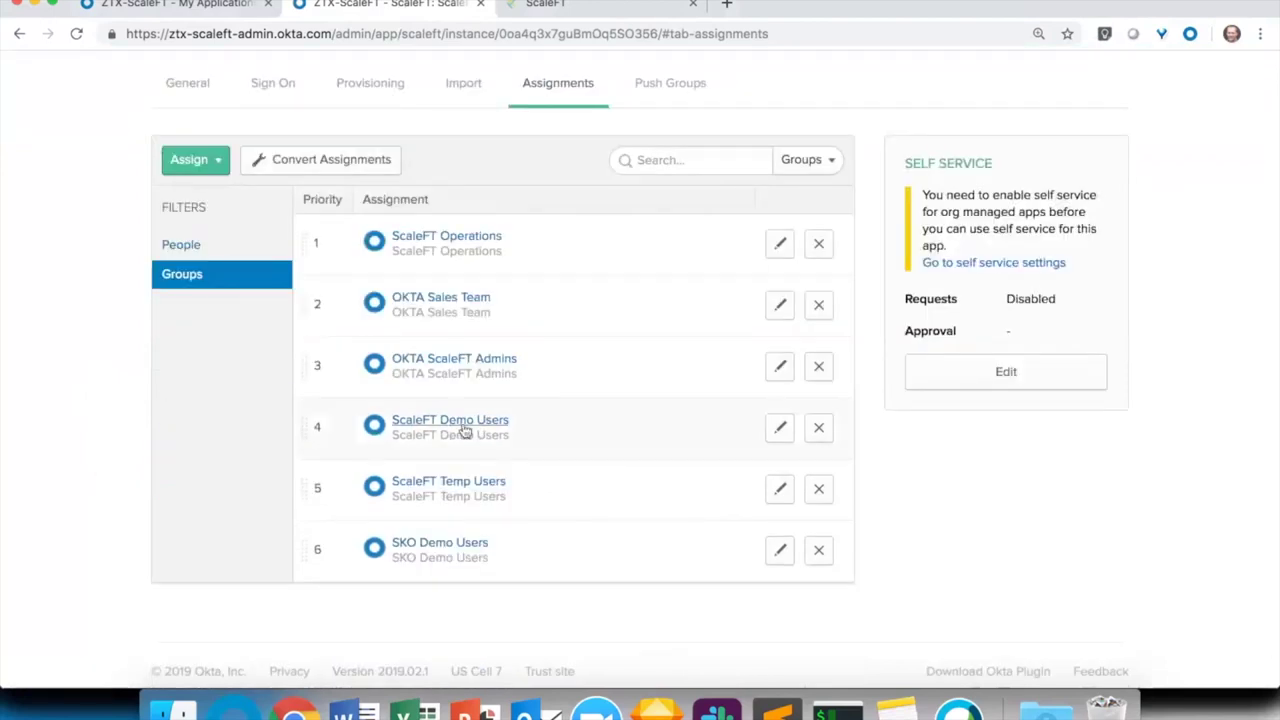
scroll(514, 274, "up", 4)
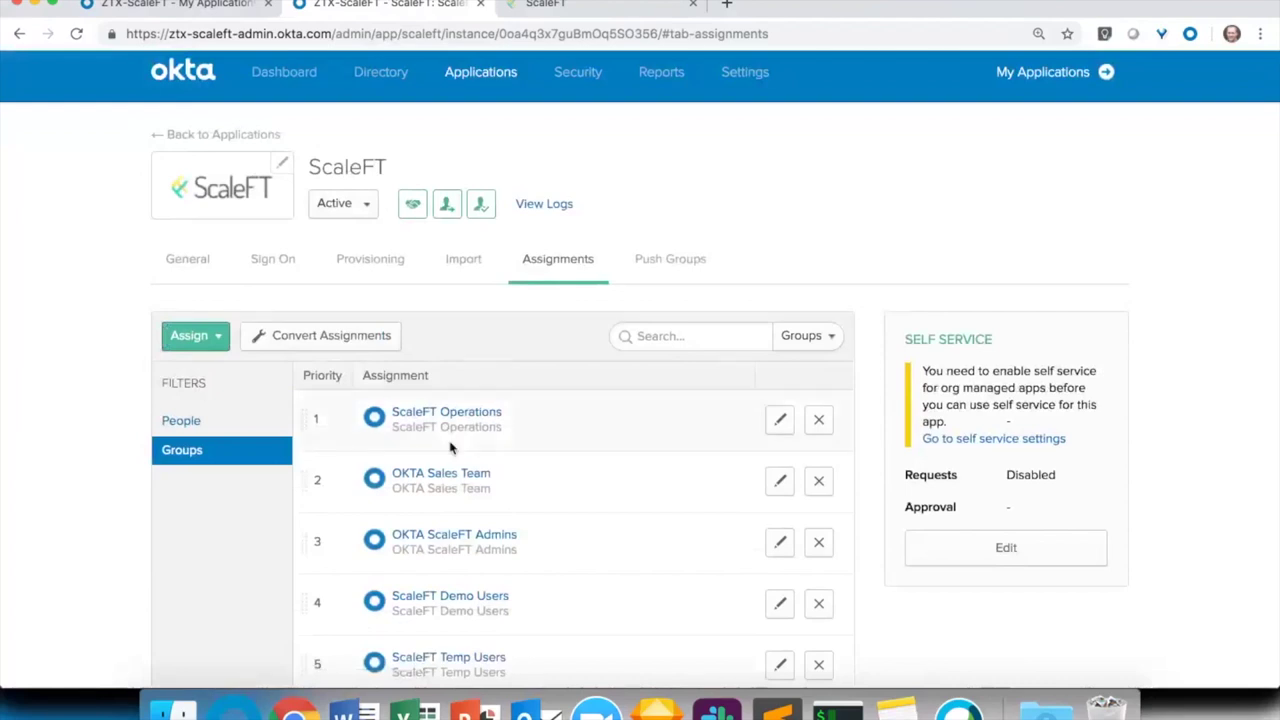
Examine the ScaleFT application's provisioning settings for creating, updating and deactivating users
left_click(381, 266)
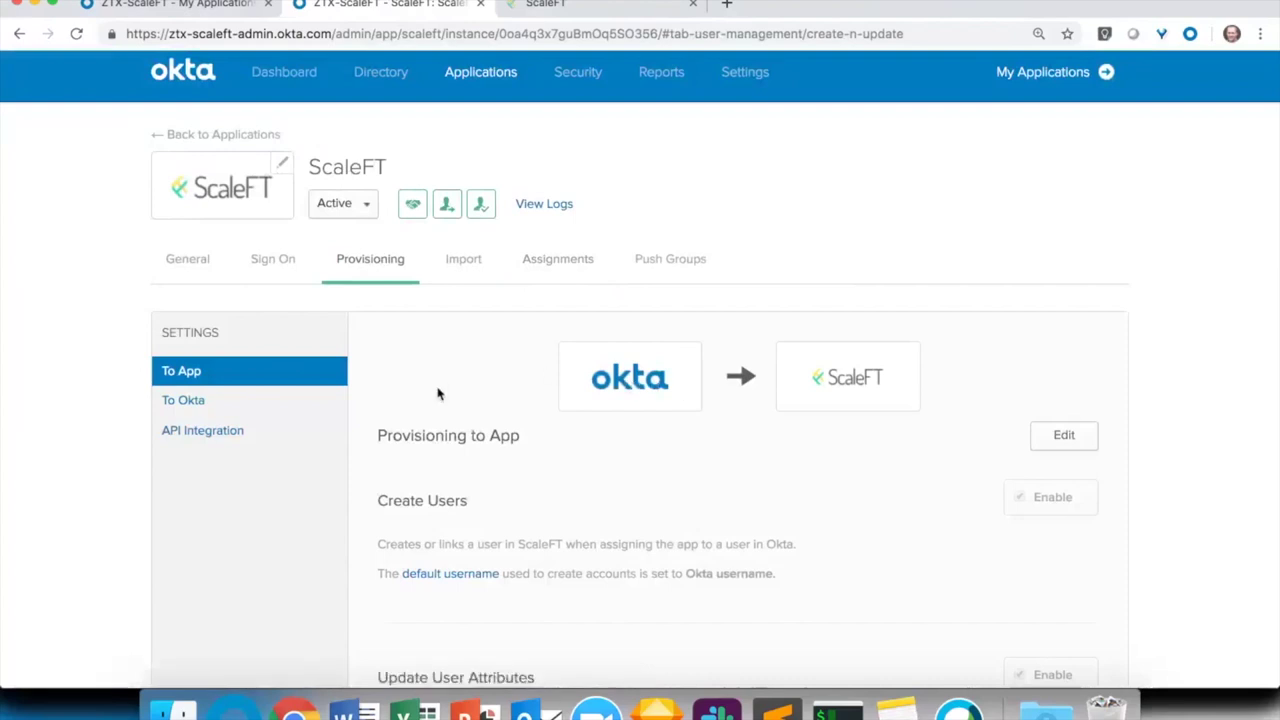
scroll(437, 392, "down", 7)
scroll(437, 392, "up", 7)
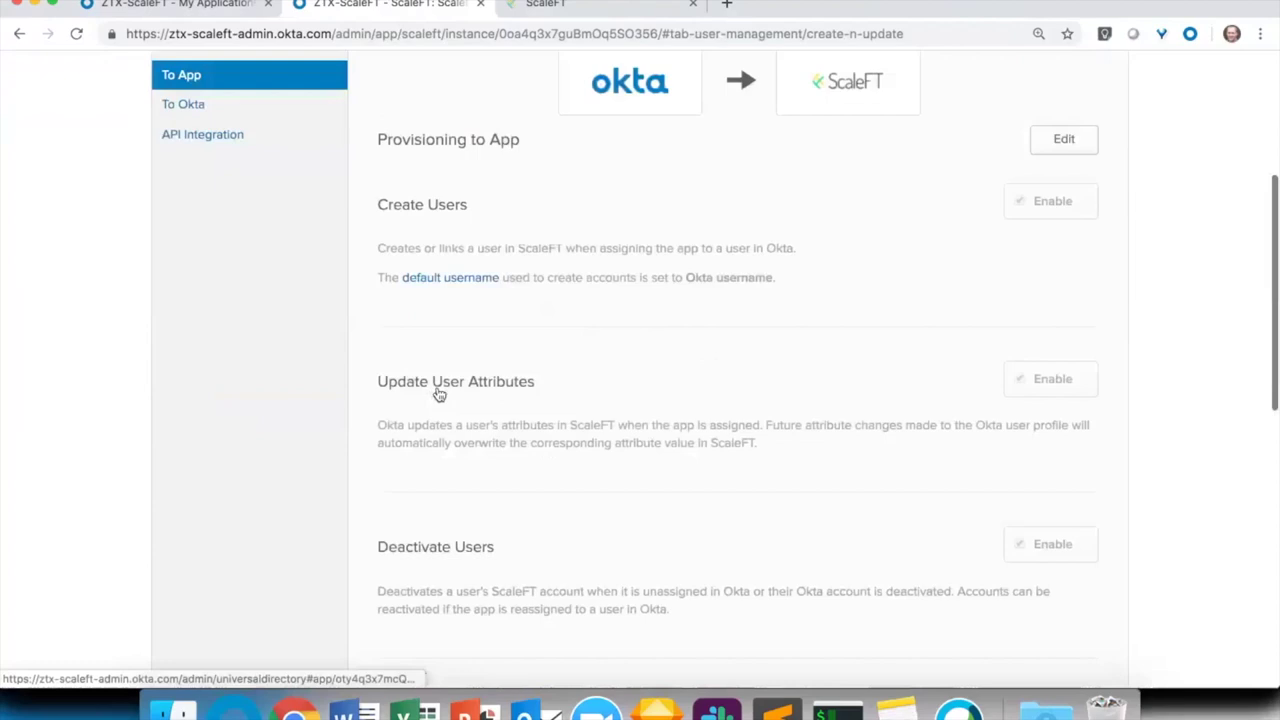
scroll(437, 392, "up", 2)
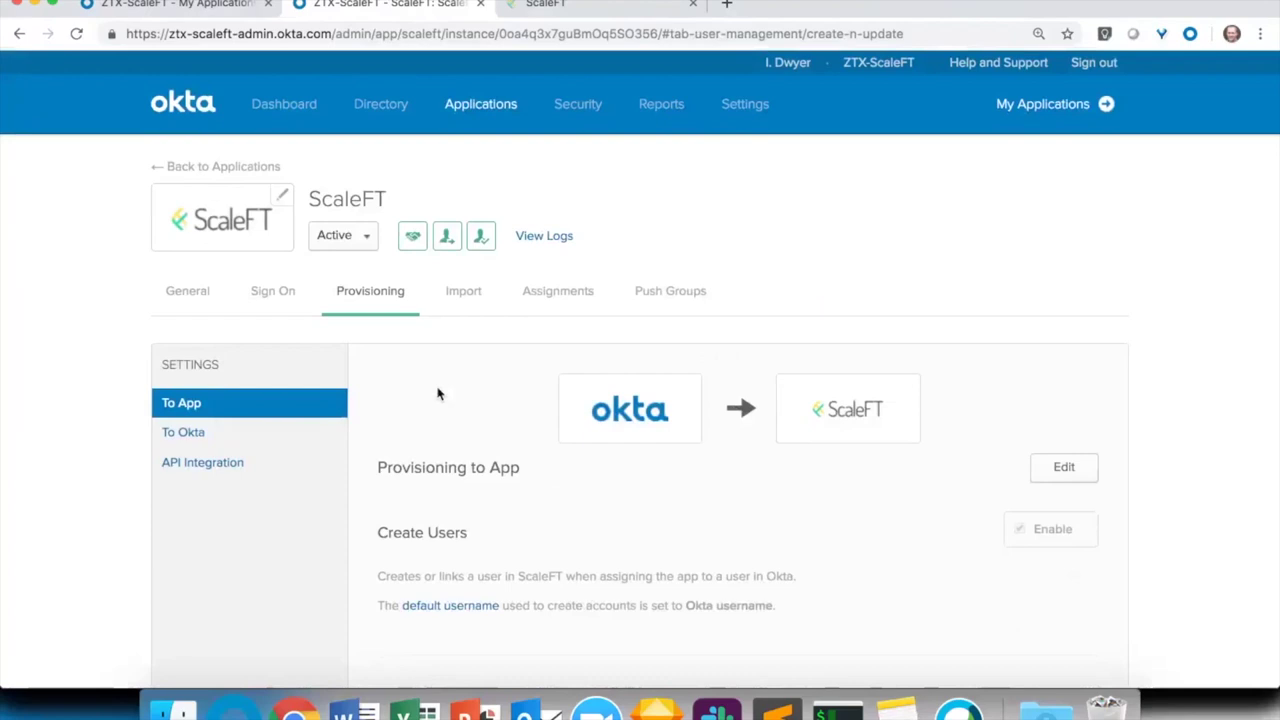
Review the groups pushed from Okta to ScaleFT, and return to the provisioning settings
left_click(670, 291)
scroll(549, 451, "down", 2)
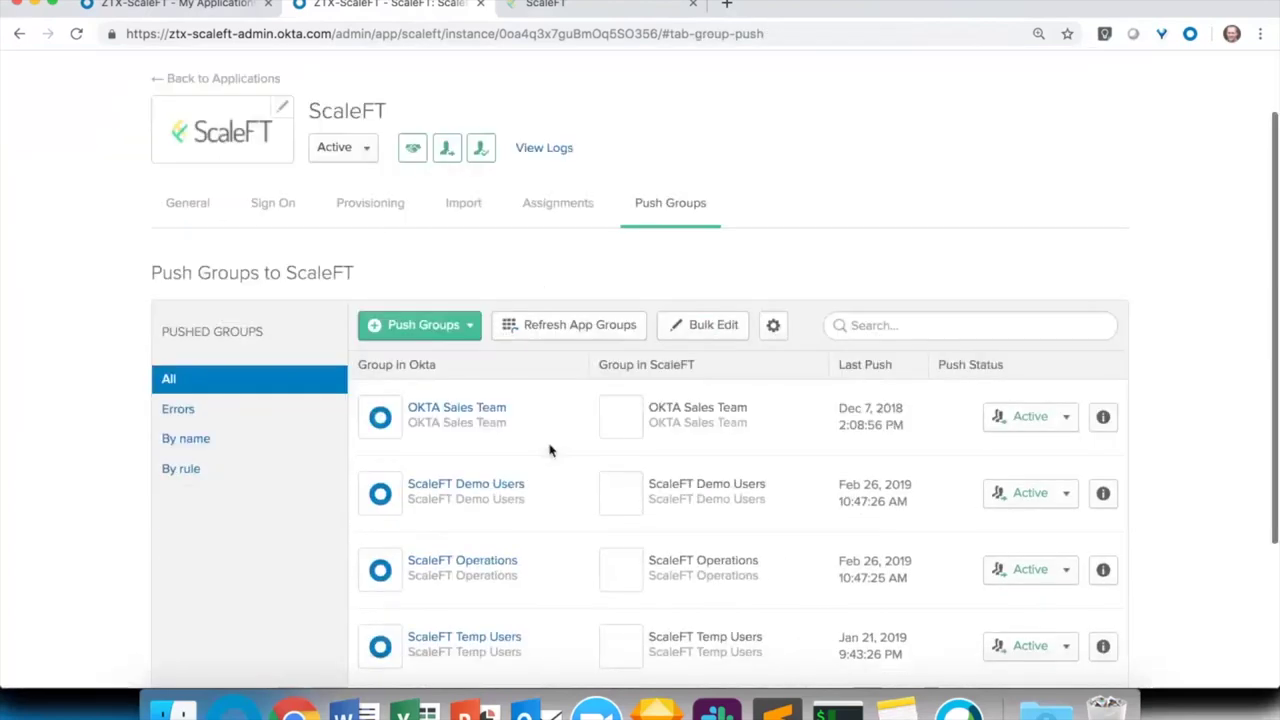
scroll(549, 451, "down", 2)
scroll(549, 451, "up", 2)
scroll(549, 451, "up", 2)
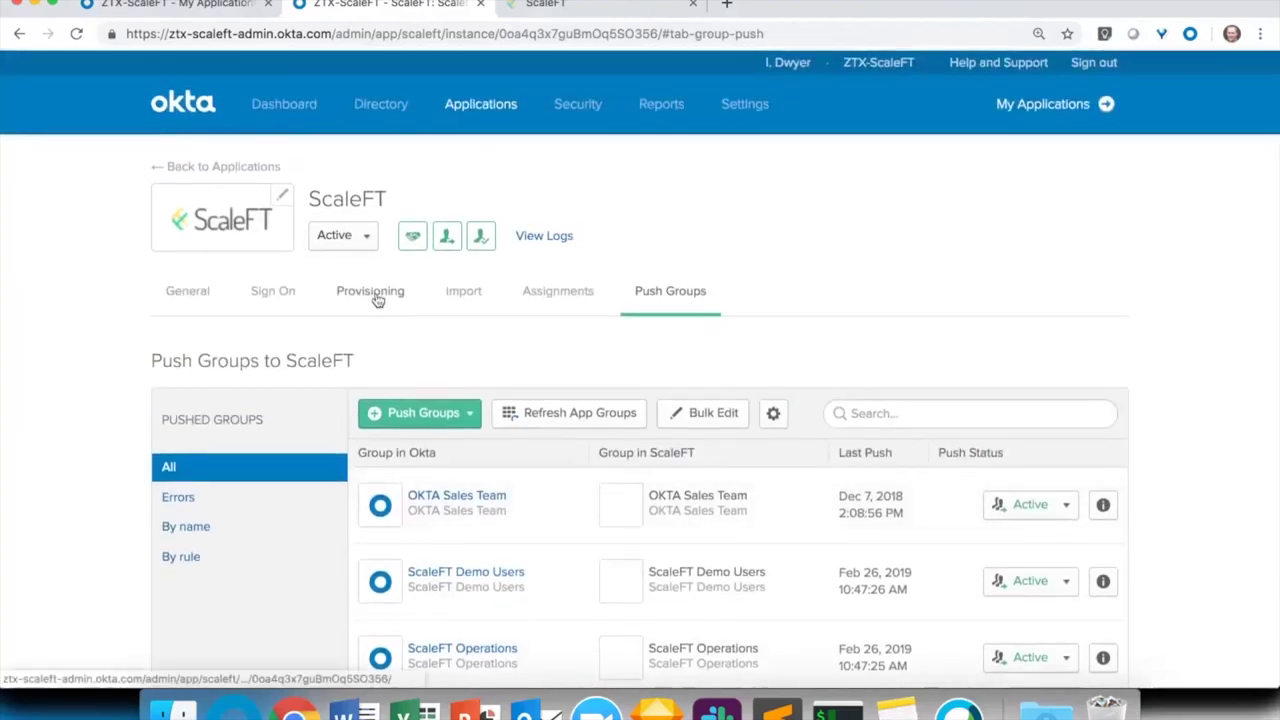
left_click(378, 299)
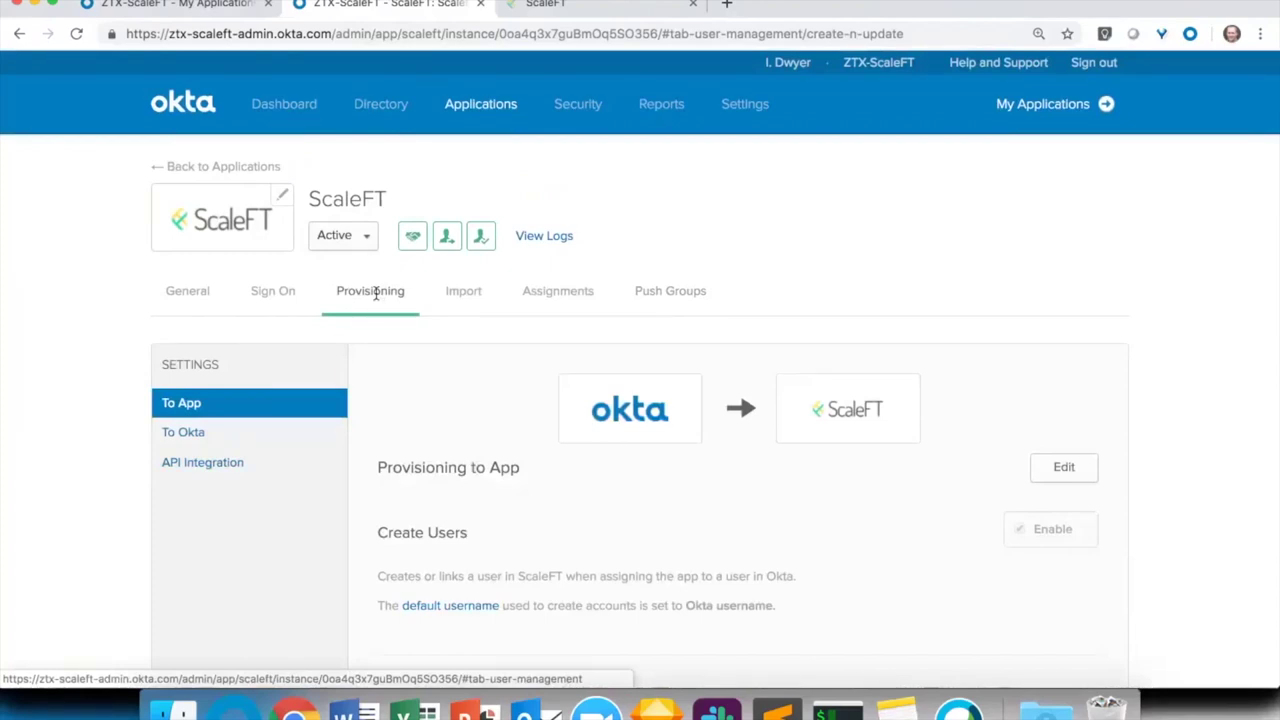
Switch to the ScaleFT dashboard and examine the groups and managed server users of the aws-demo project
left_click(560, 6)
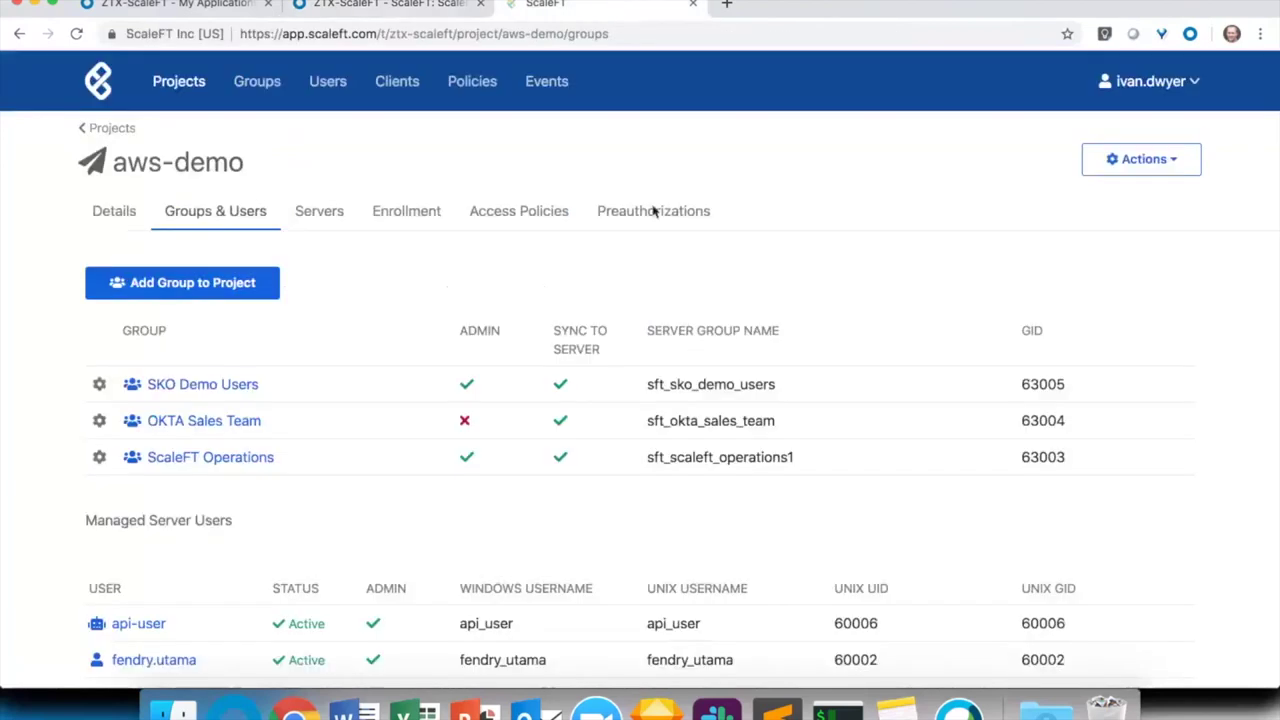
scroll(71, 357, "down", 3)
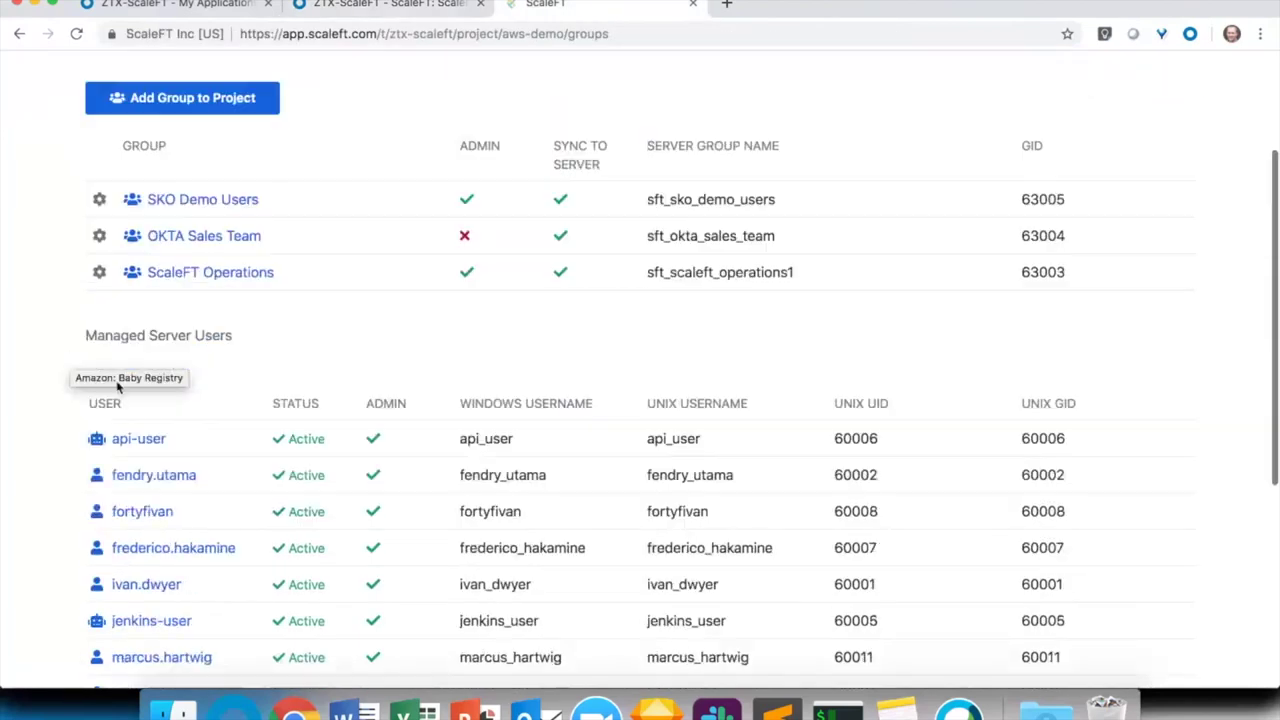
scroll(223, 443, "up", 3)
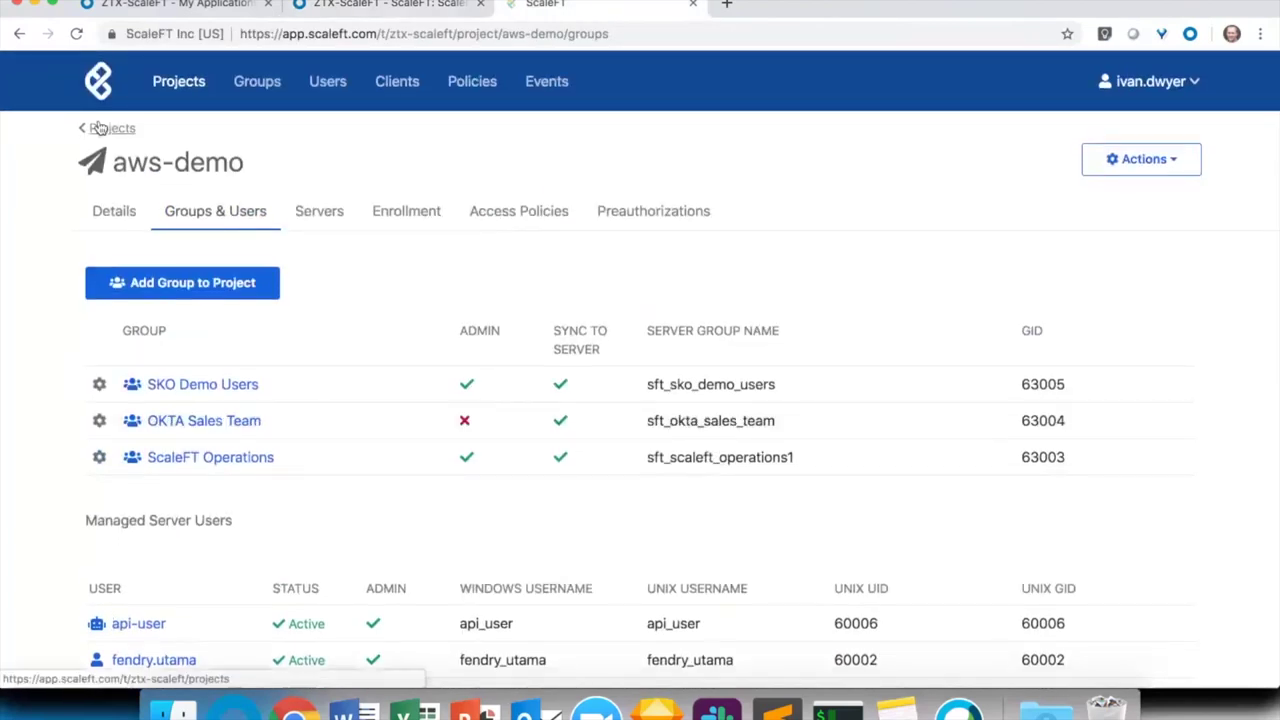
scroll(23, 297, "down", 6)
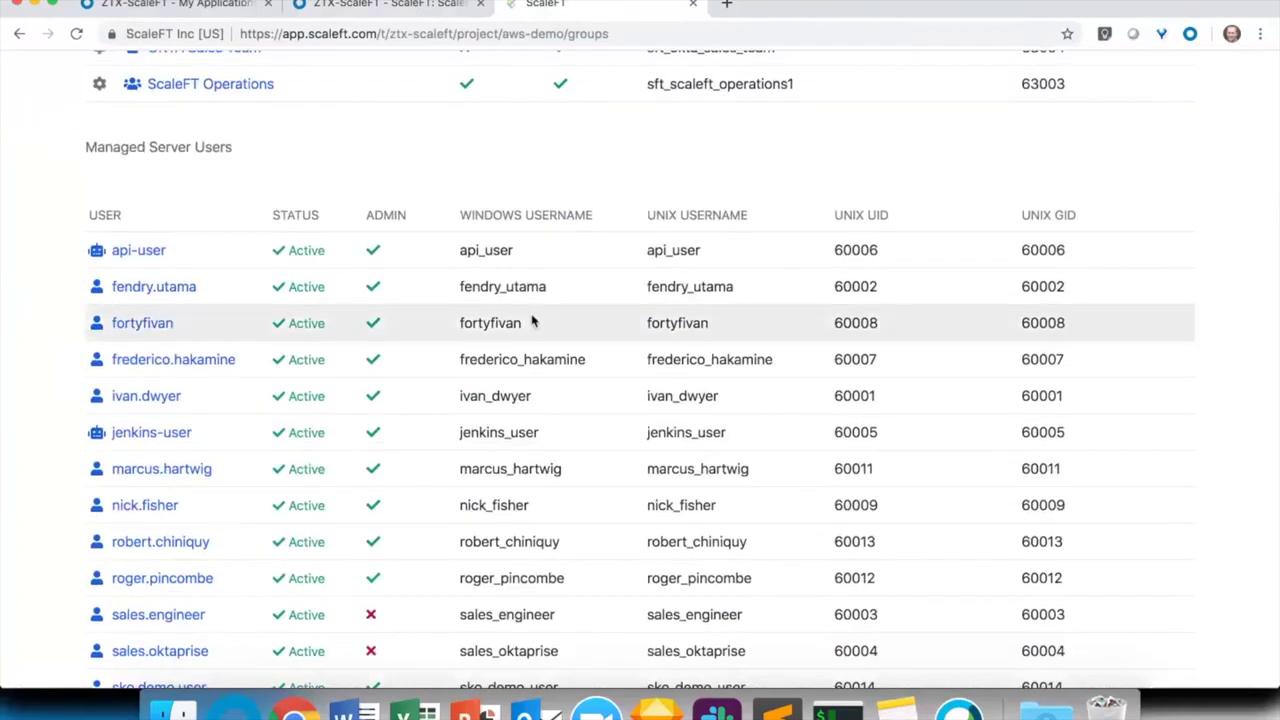
scroll(680, 240, "up", 3)
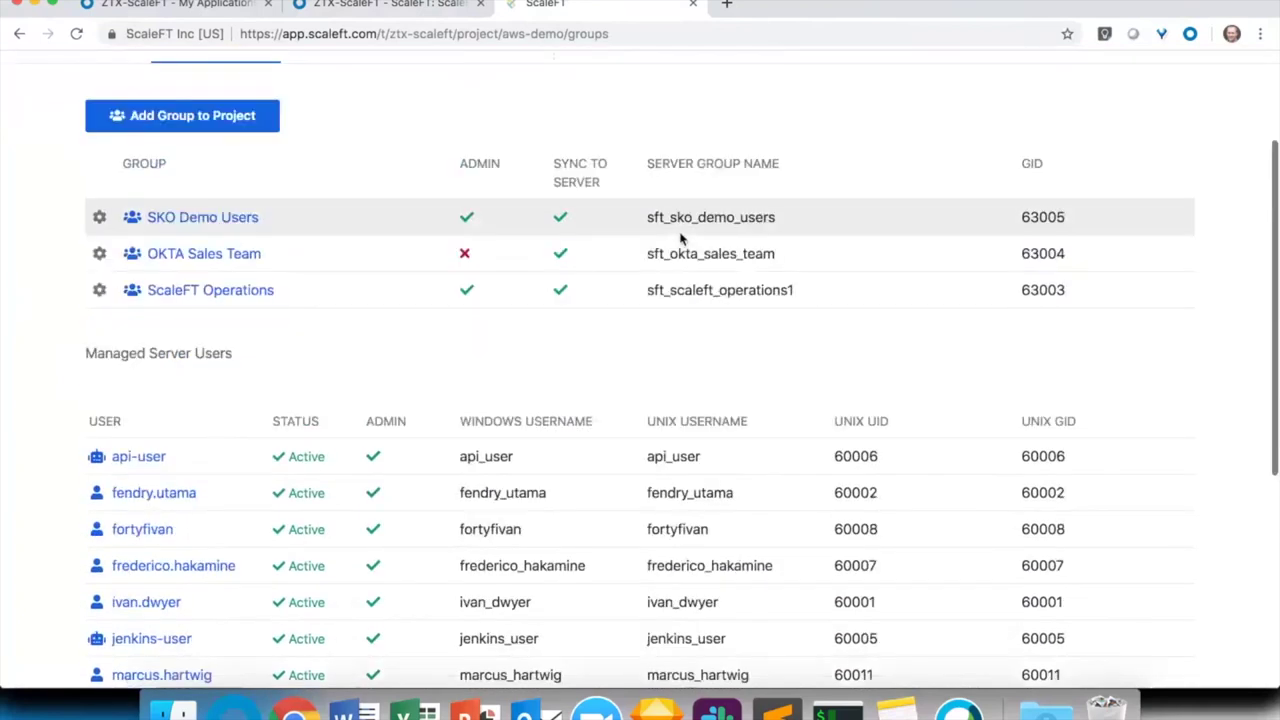
scroll(680, 238, "up", 3)
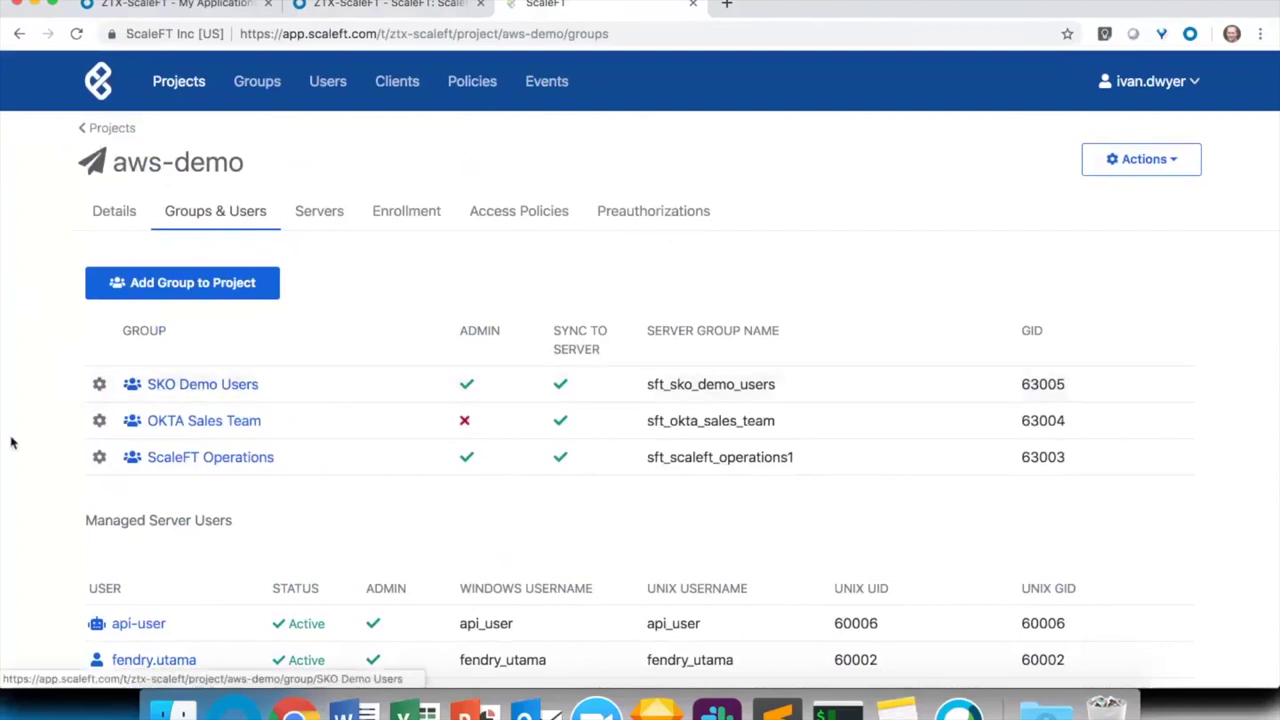
scroll(12, 443, "up", 1)
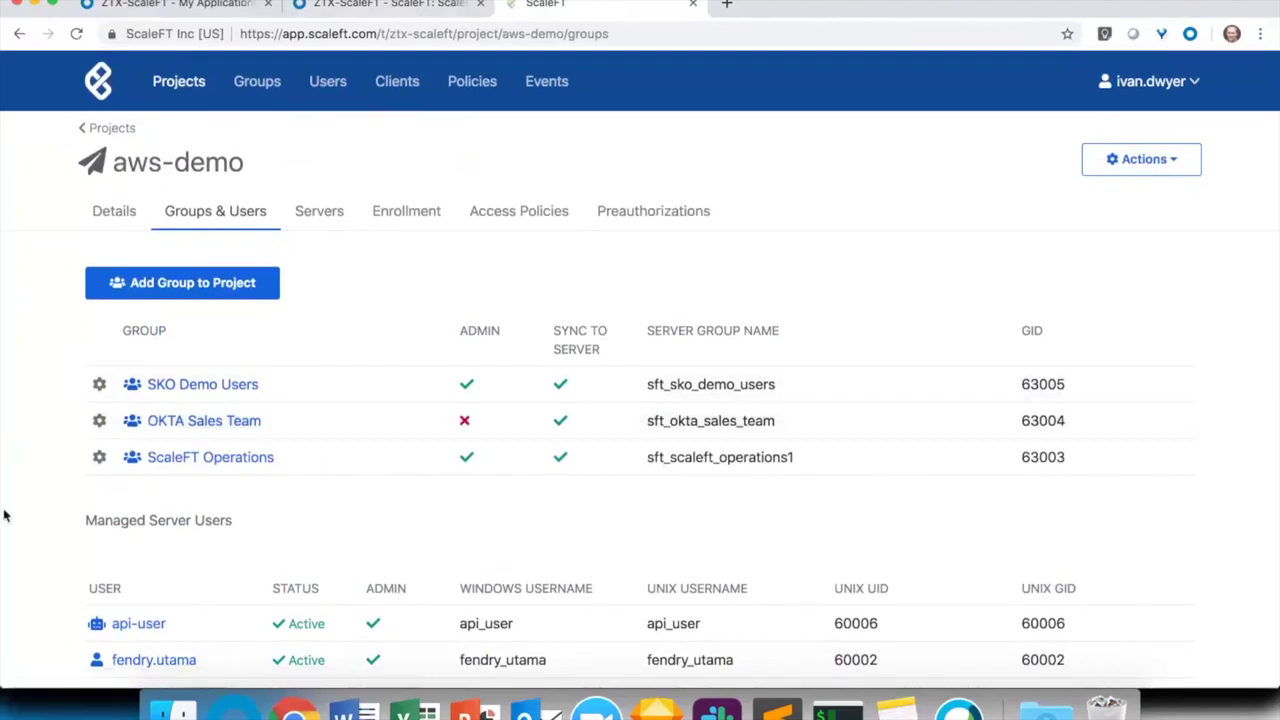
Go back to the ScaleFT application in Okta and check its list of pushed groups again
left_click(398, 7)
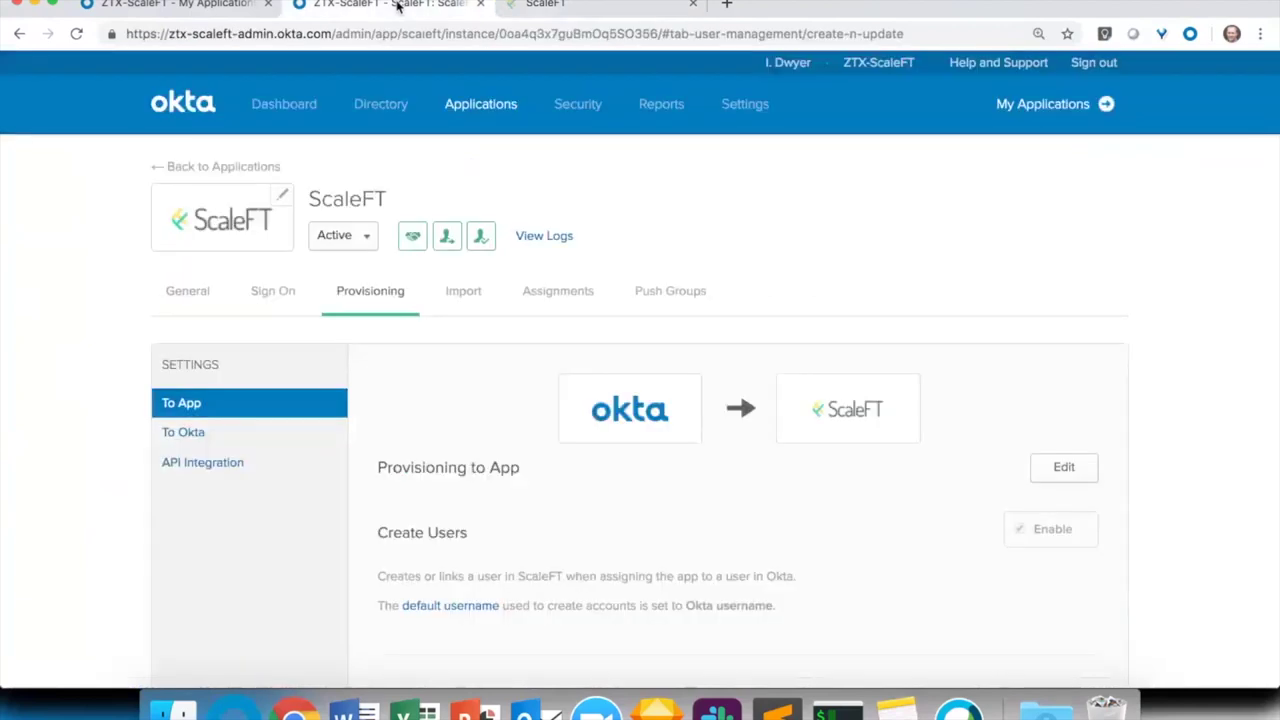
left_click(670, 291)
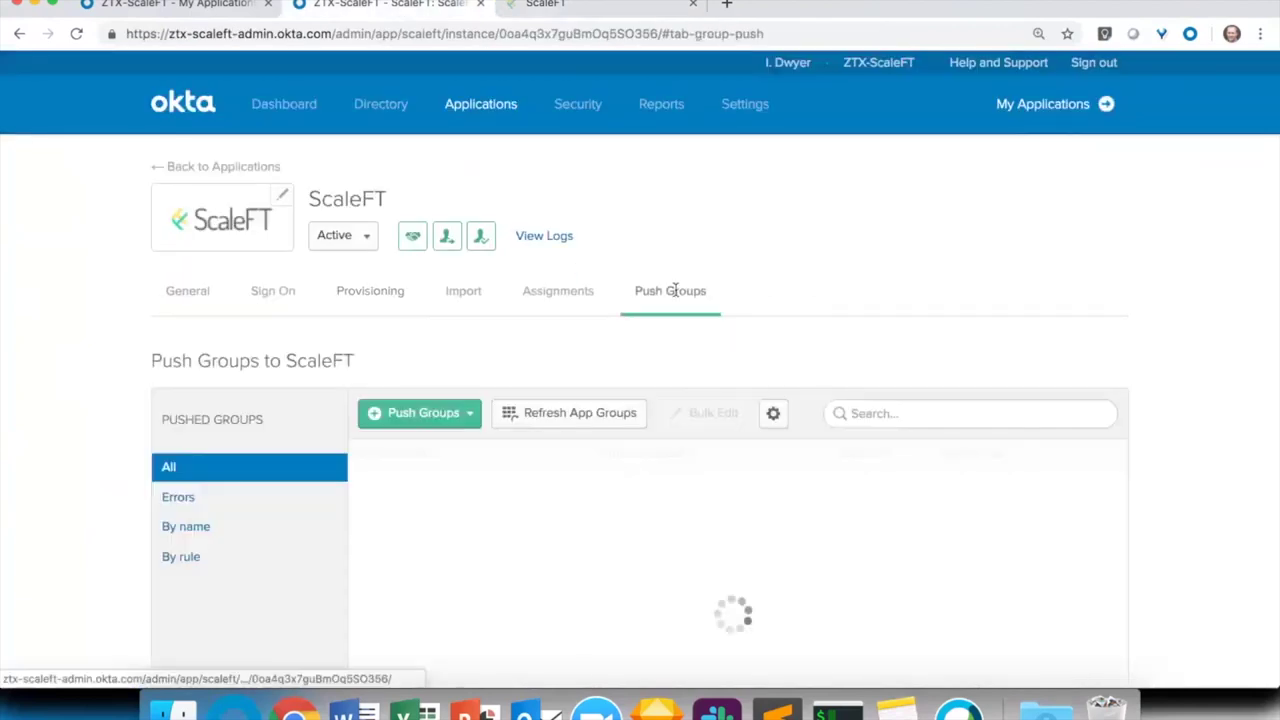
scroll(630, 324, "down", 3)
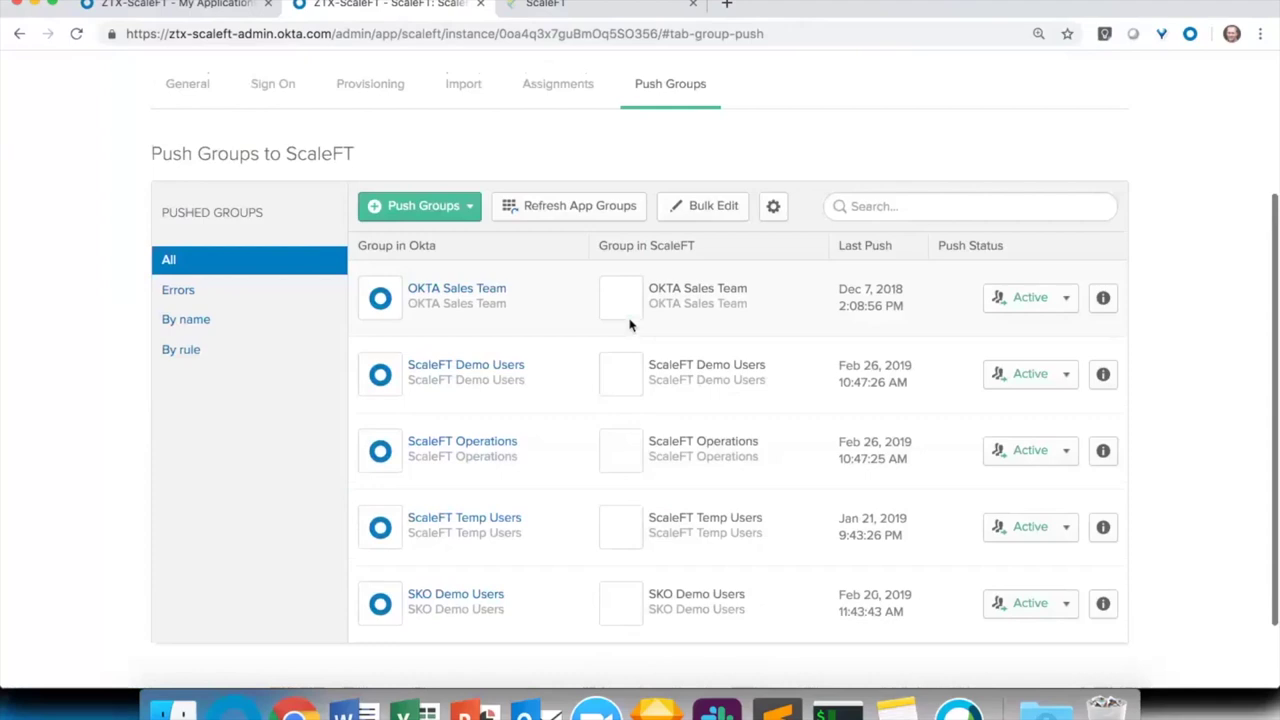
scroll(630, 324, "up", 3)
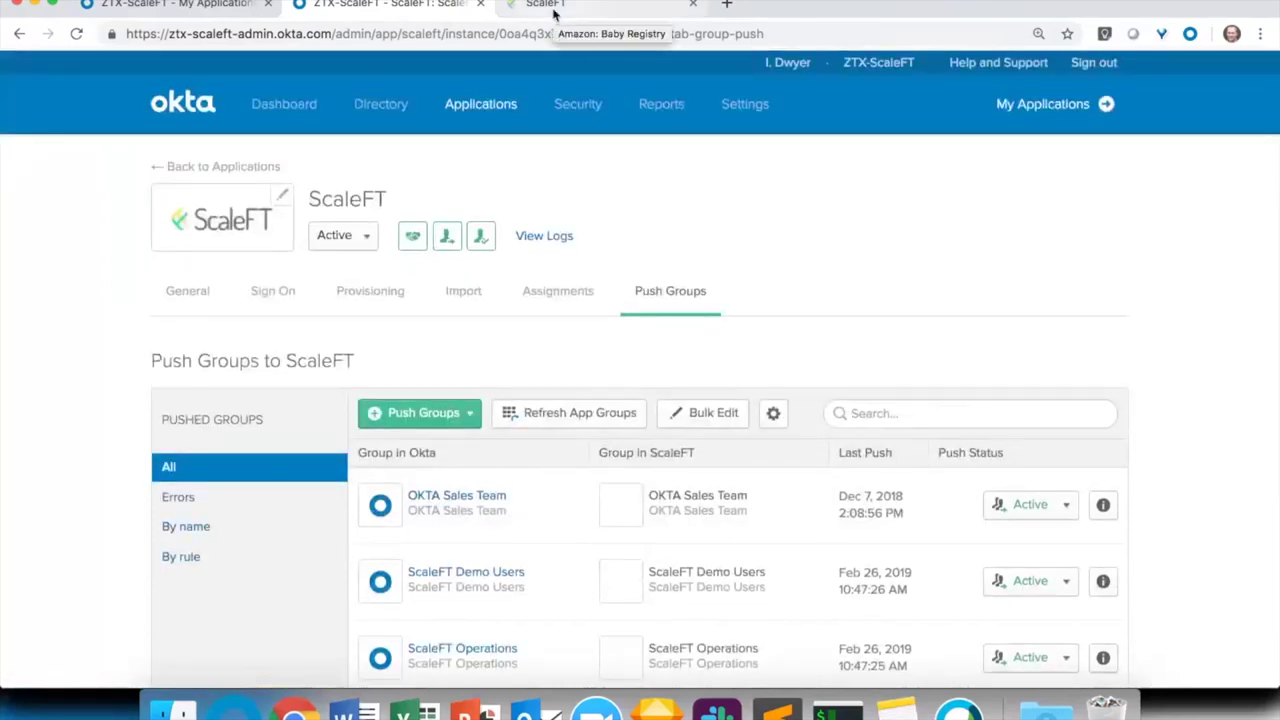
Return to the aws-demo project in ScaleFT, view the ScaleFT client's status menu and dismiss it
left_click(553, 10)
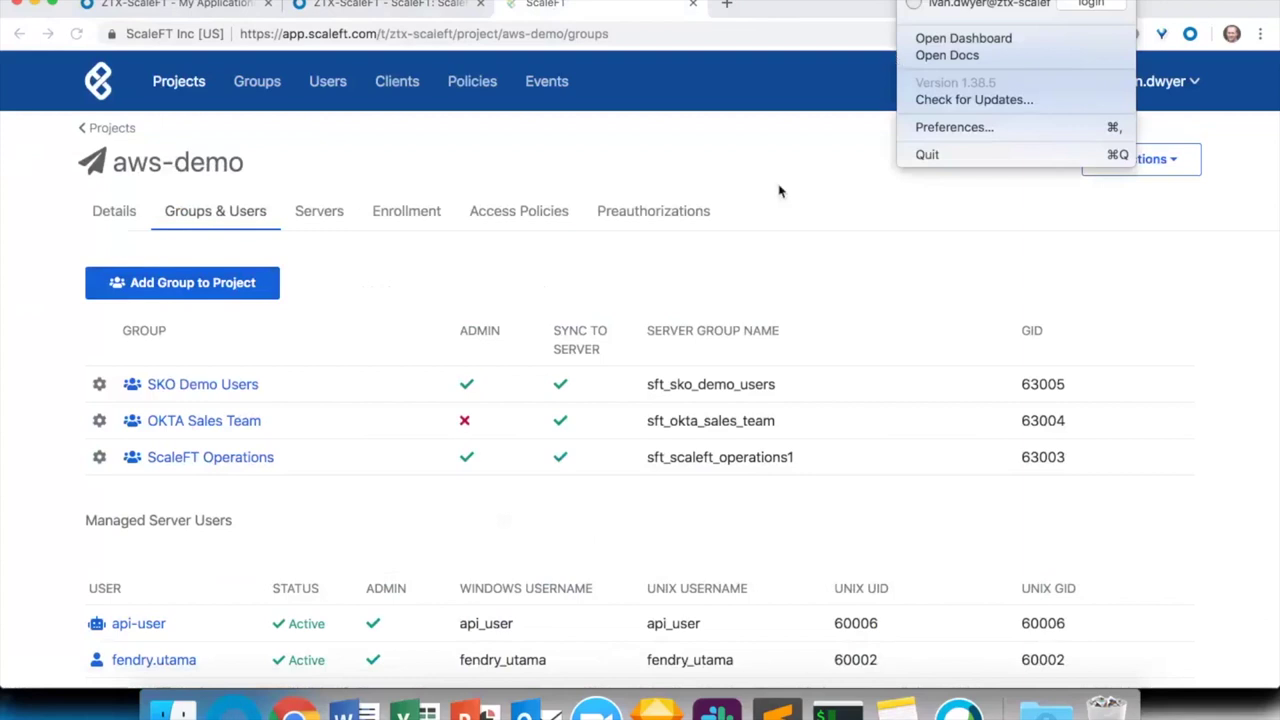
left_click(718, 159)
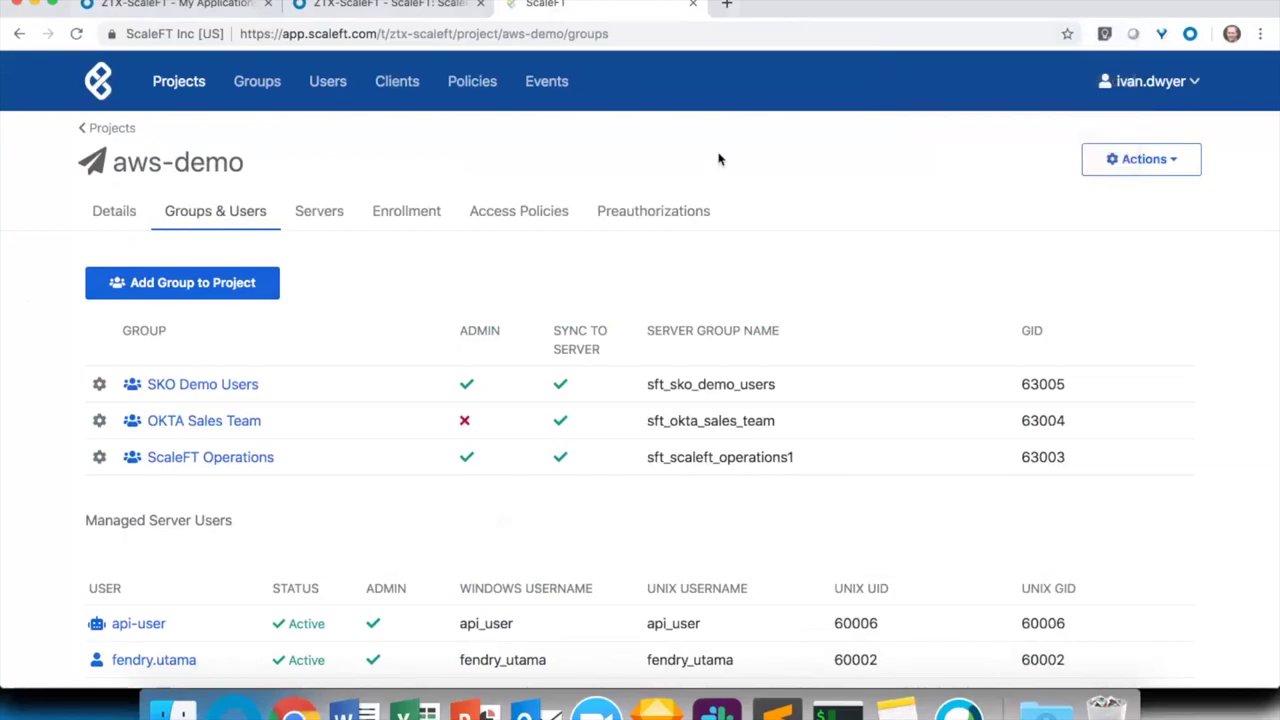
Switch to the terminal, run "sft help" to review the available client commands, and add four blank prompt lines
key("alt+space")
type("sft help")
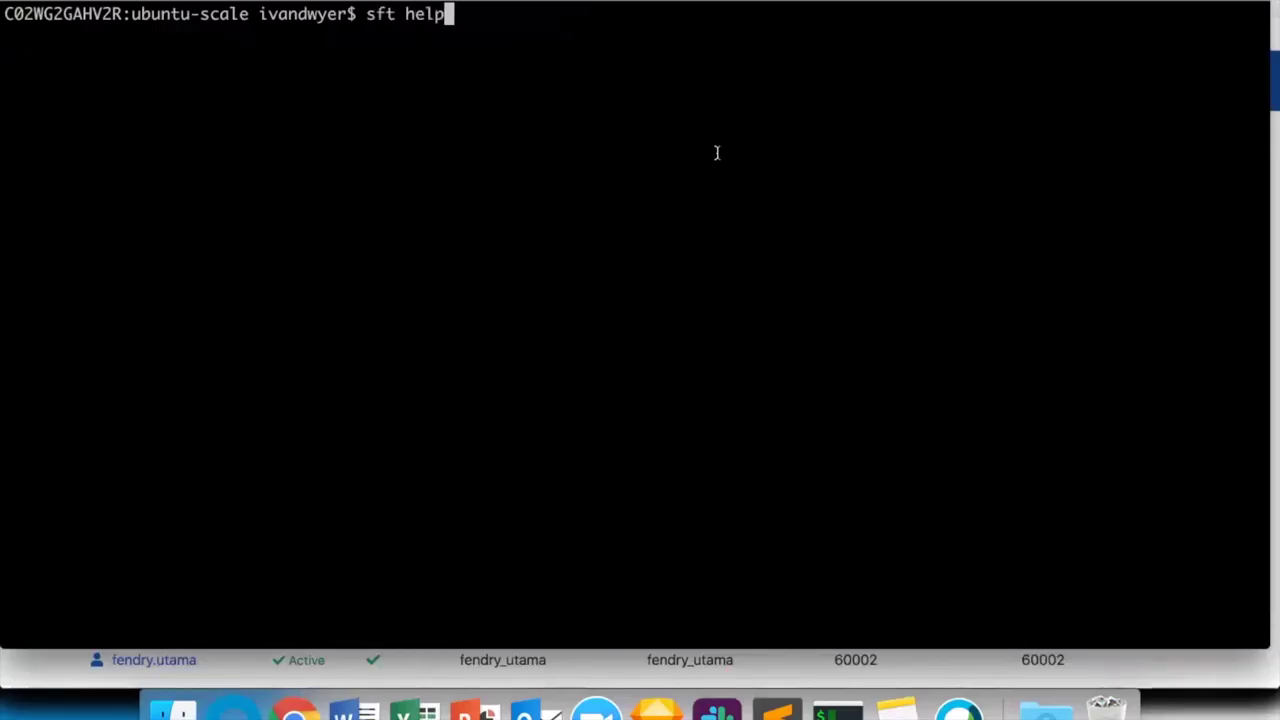
key("Return")
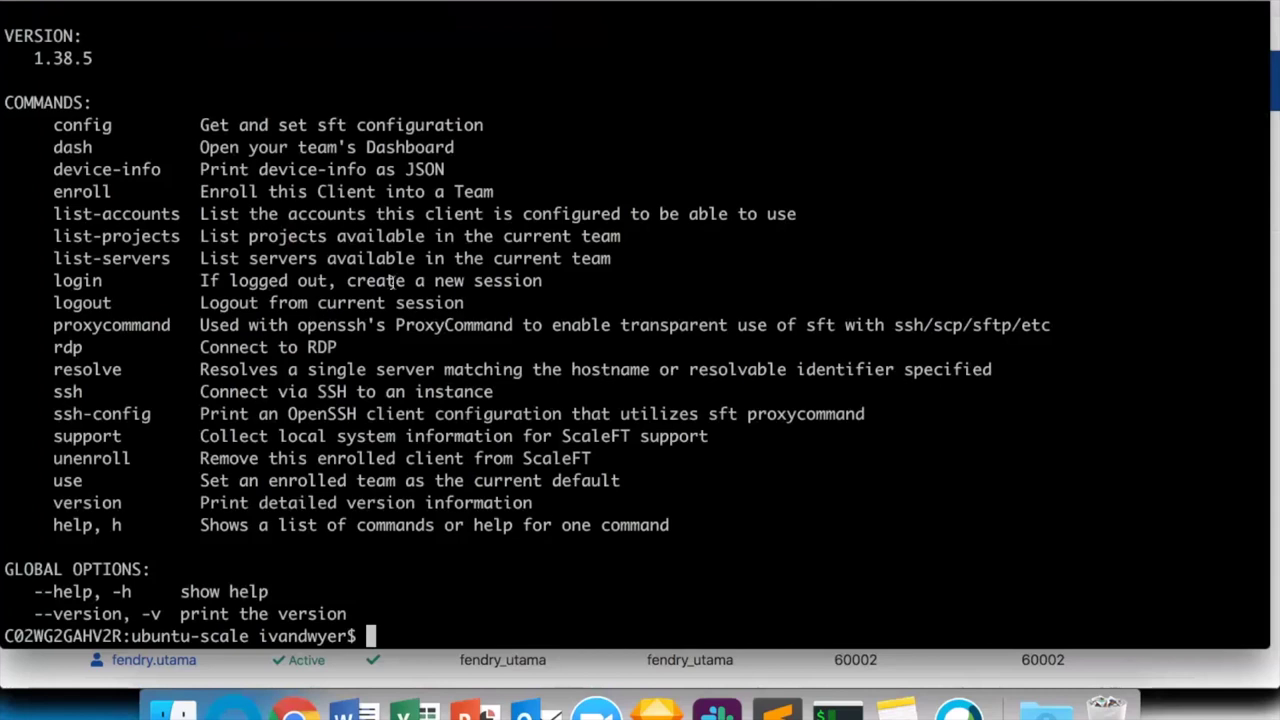
scroll(390, 281, "up", 1)
scroll(390, 281, "down", 1)
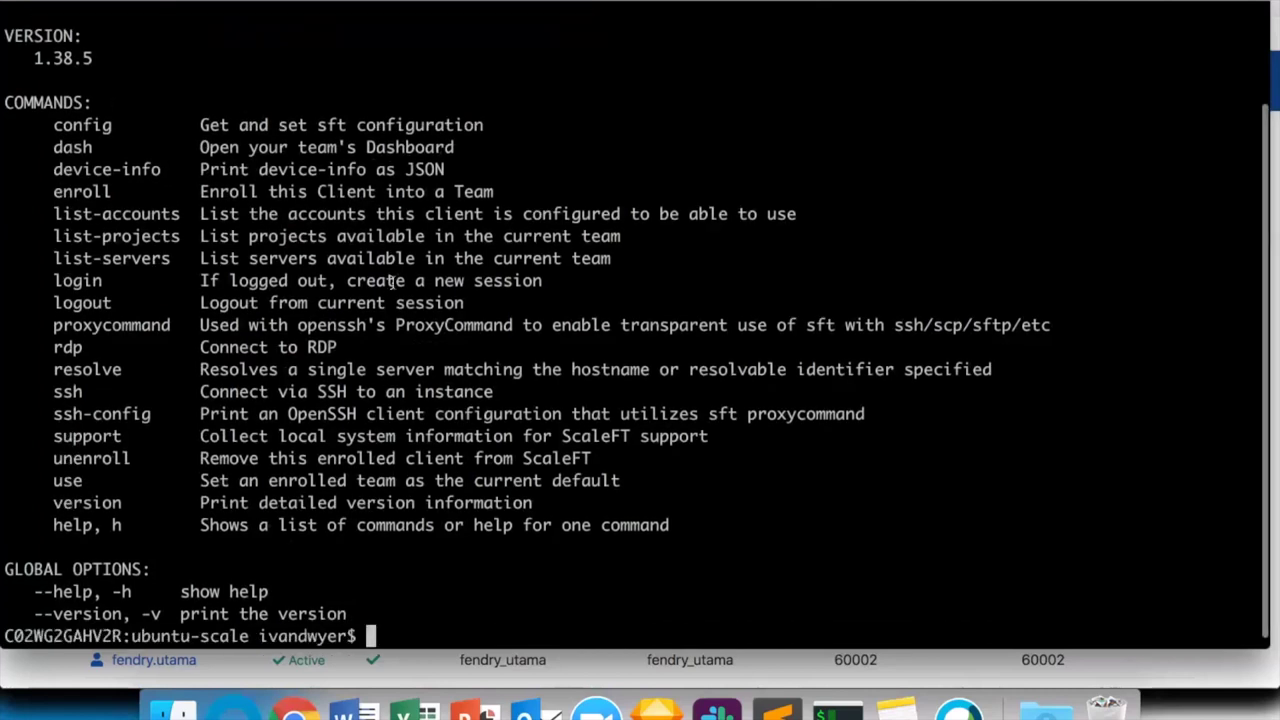
key("Return")
key("Return")
key("Return")
key("Return")
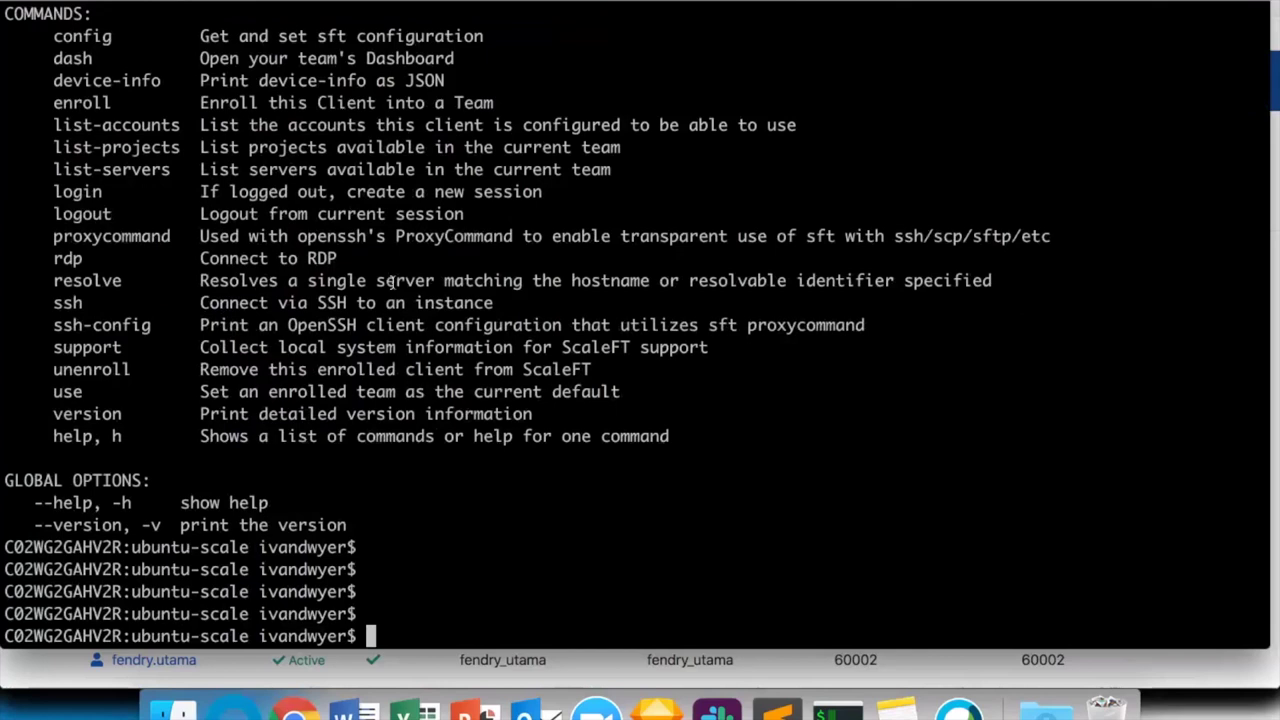
Log in with "sft login --team ztx-scaleft", approve the client's credential request in the browser, and return to the terminal
type("sft login --")
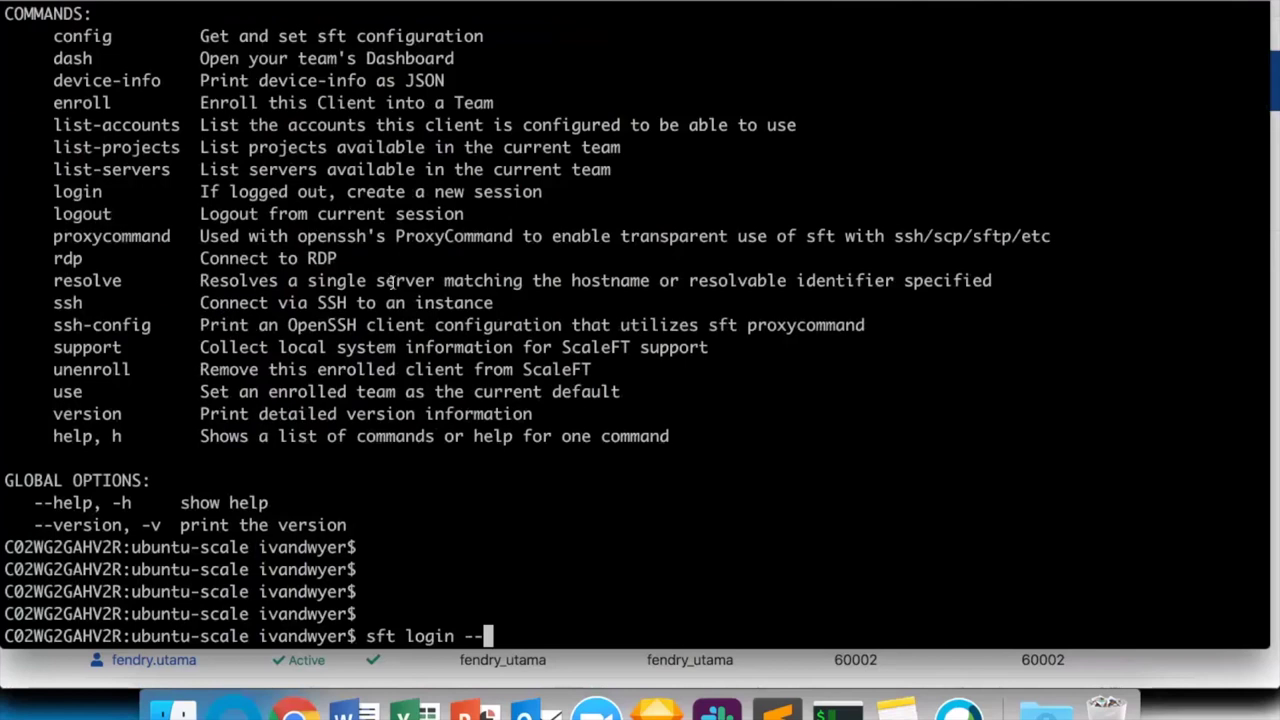
type("team ztx-scaleft")
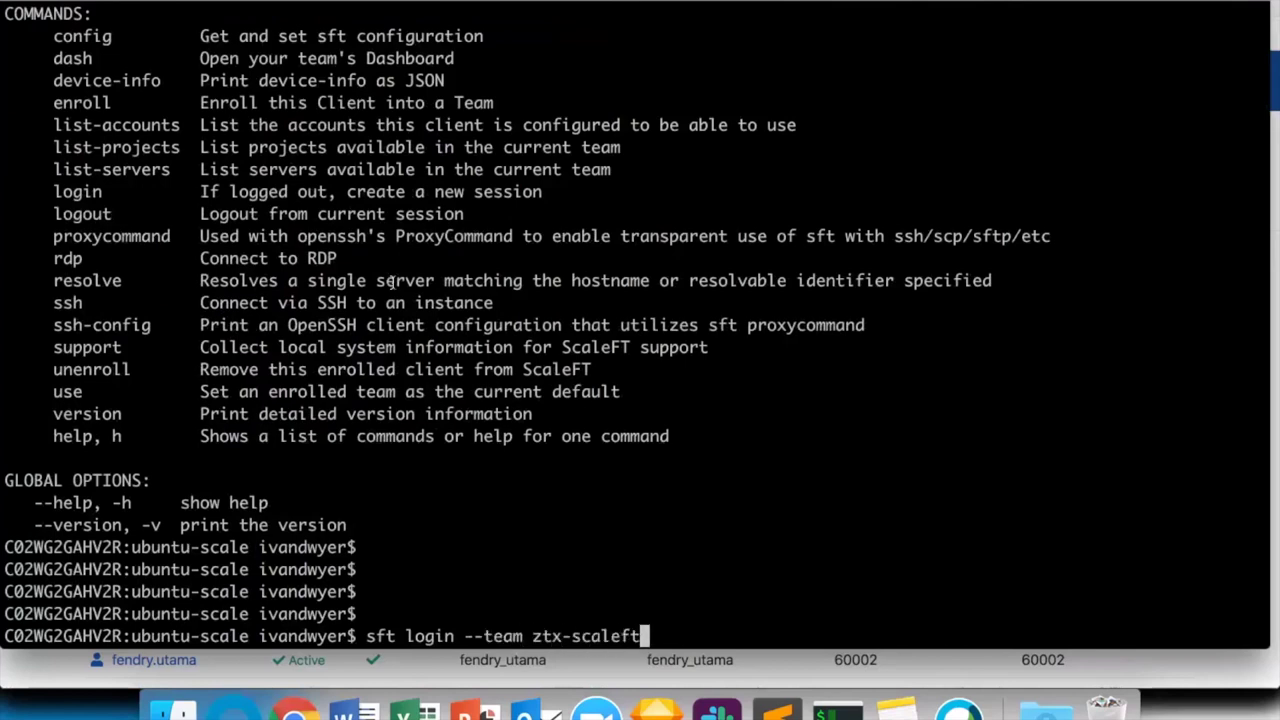
key("Return")
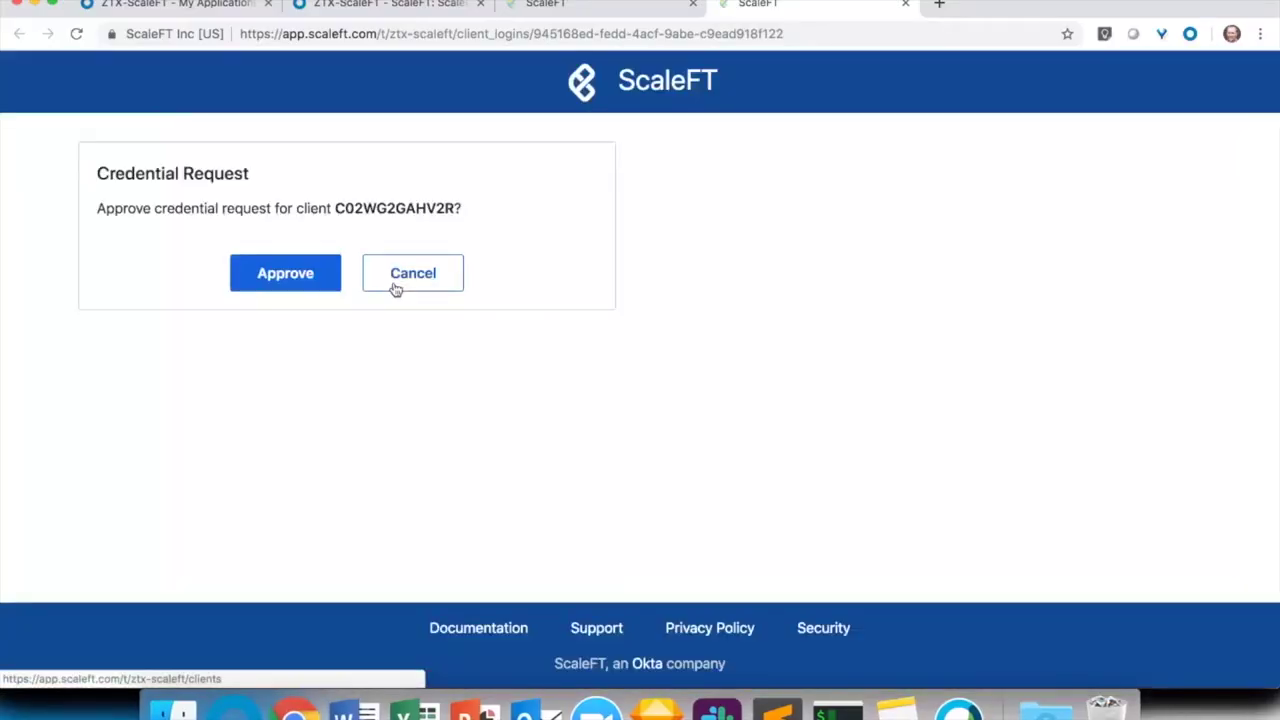
left_click(286, 274)
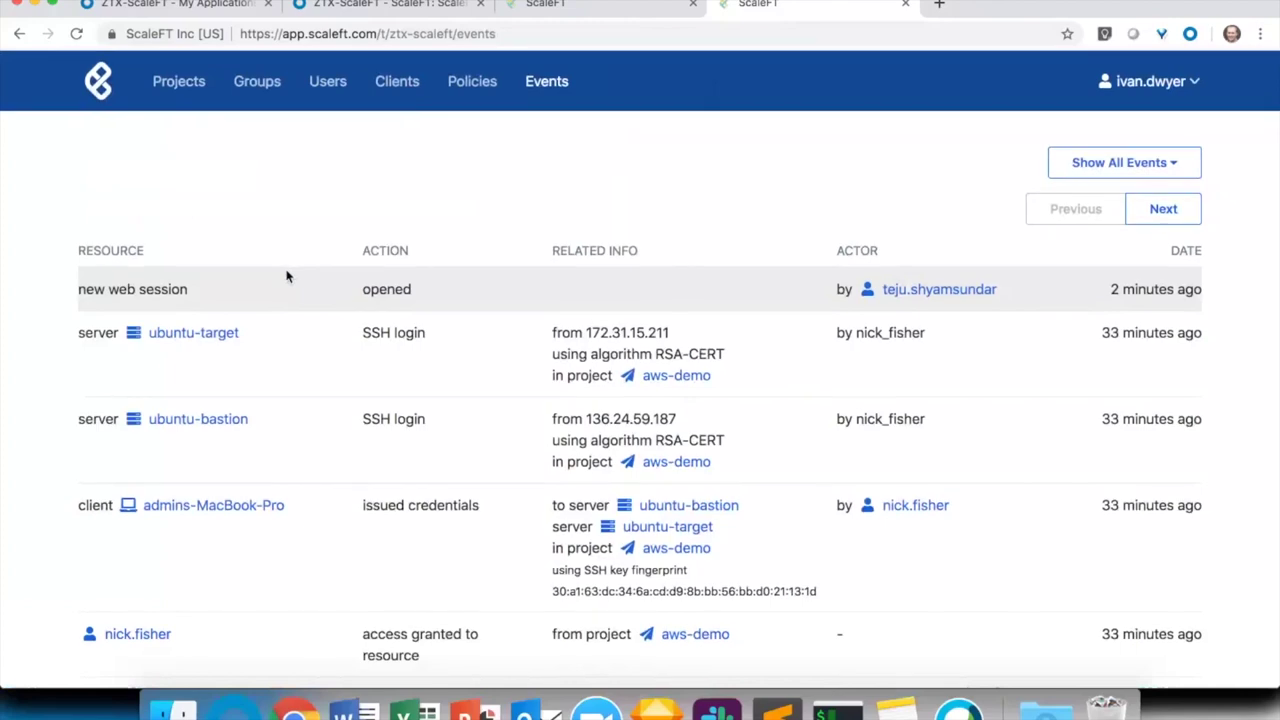
key("super+Tab")
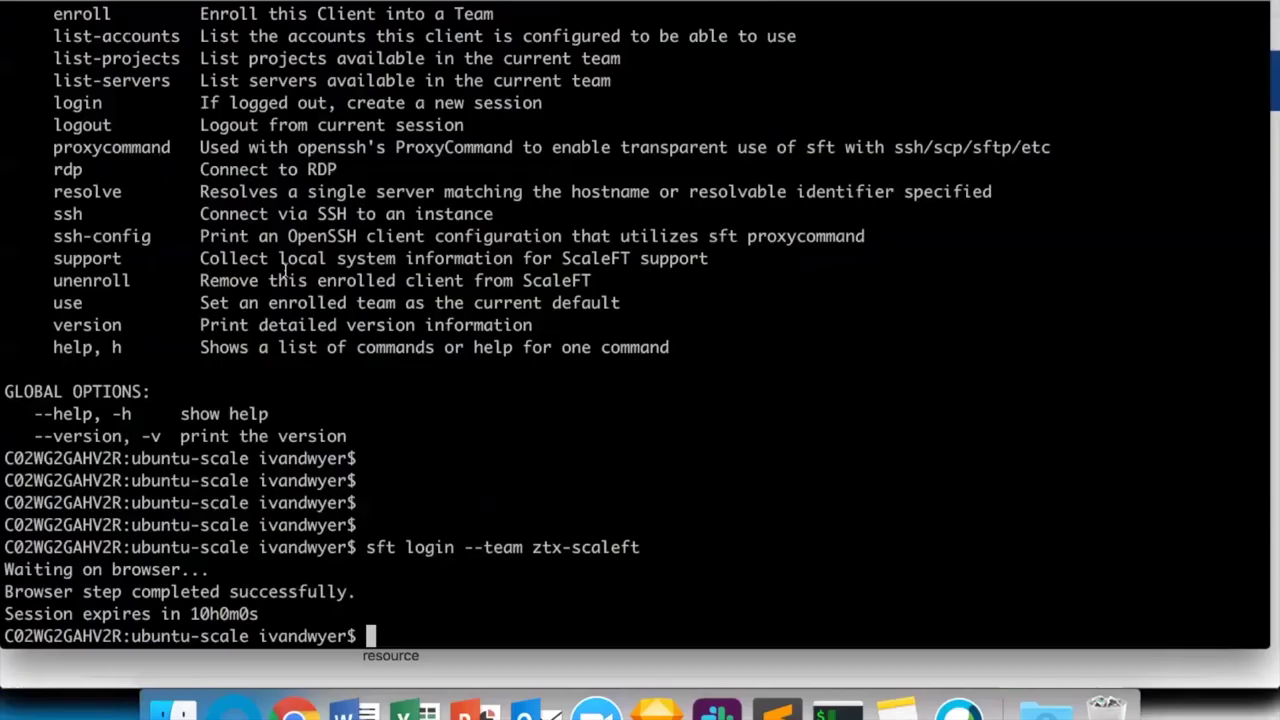
Clear the terminal and list the team's available servers with "sft list-servers", leaving a few blank prompt lines
key("super+k")
key("Return")
key("Return")
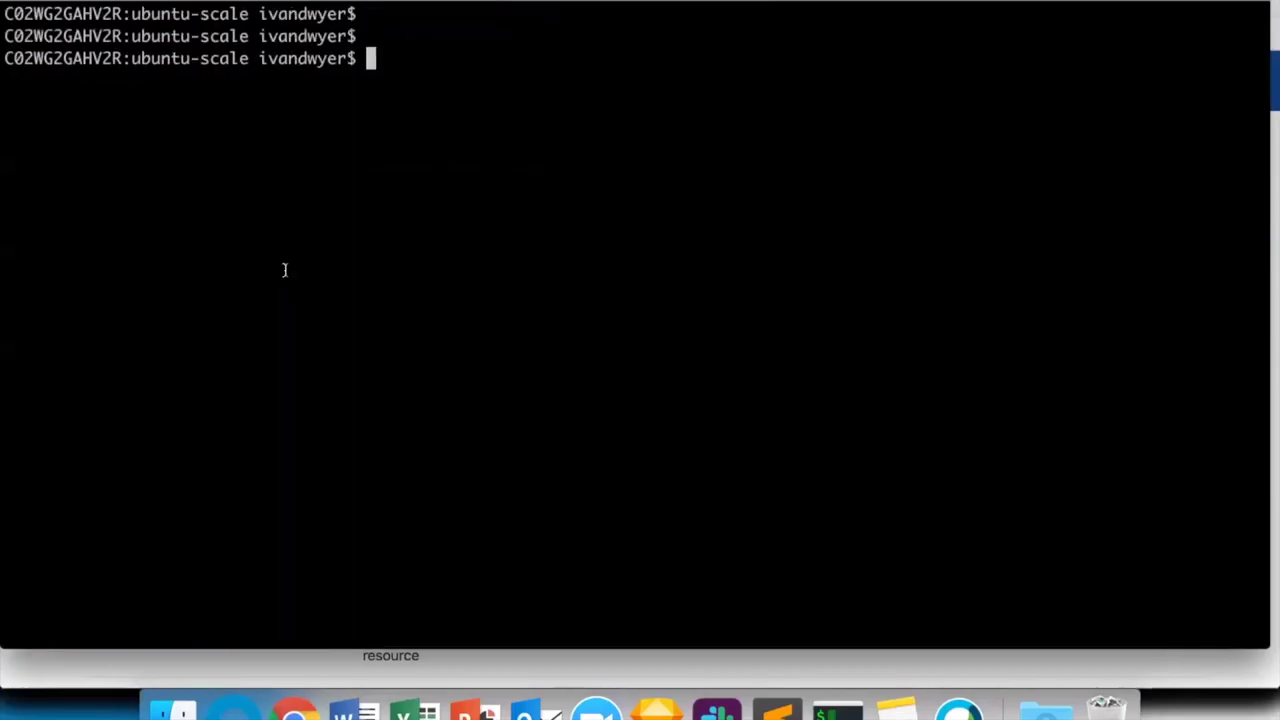
type("sft list-")
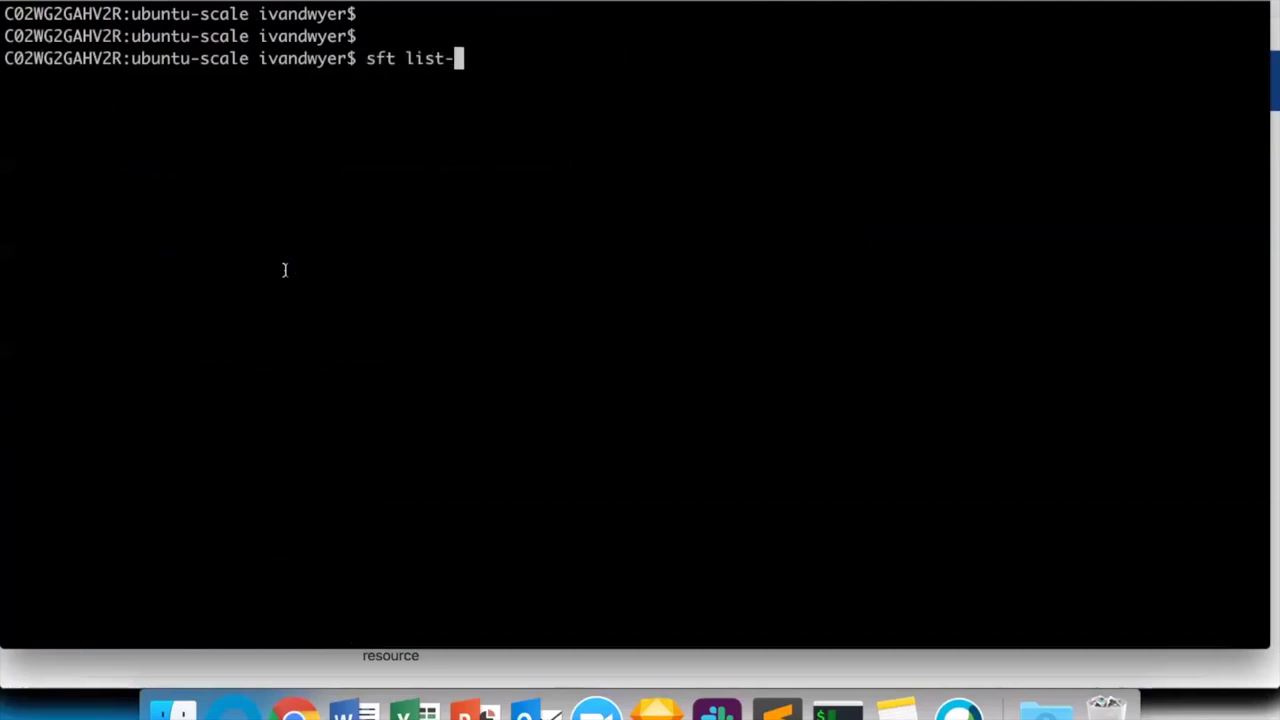
type("servers")
key("Return")
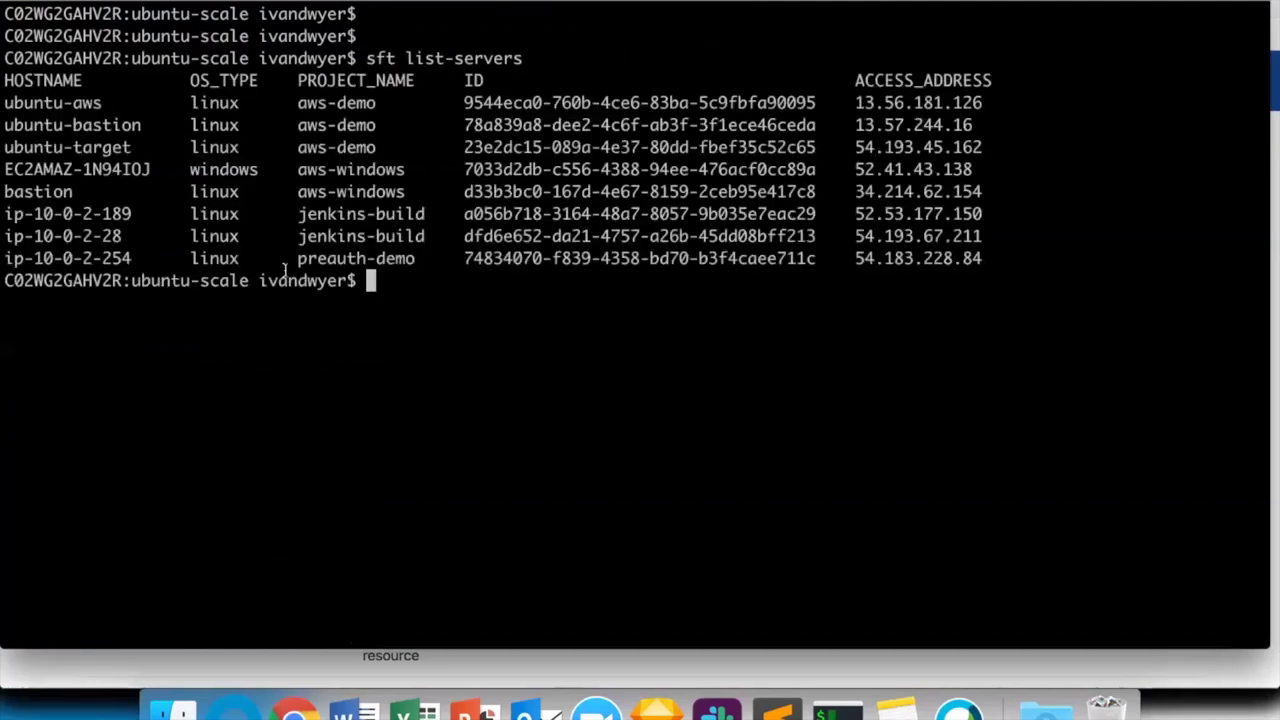
key("Return")
key("Return")
key("Return")
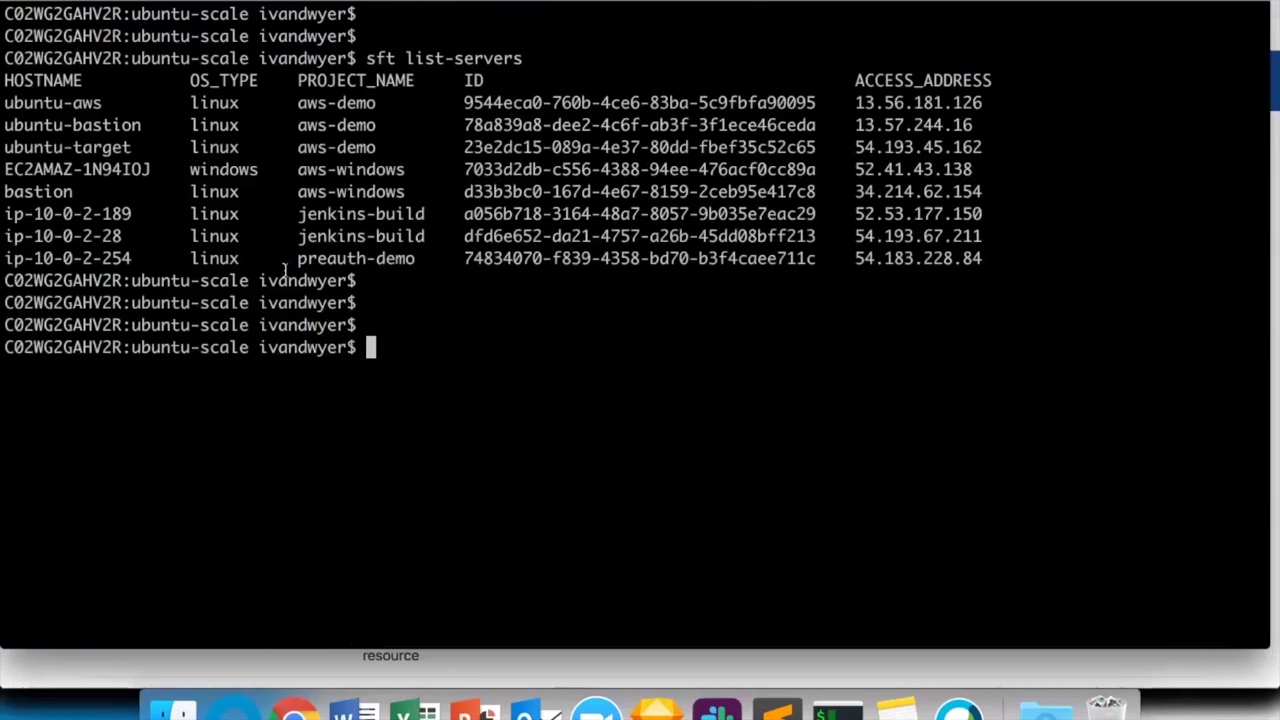
Connect to the server with "ssh ubuntu-aws" and exit the session again
type("ssh ubuntu-")
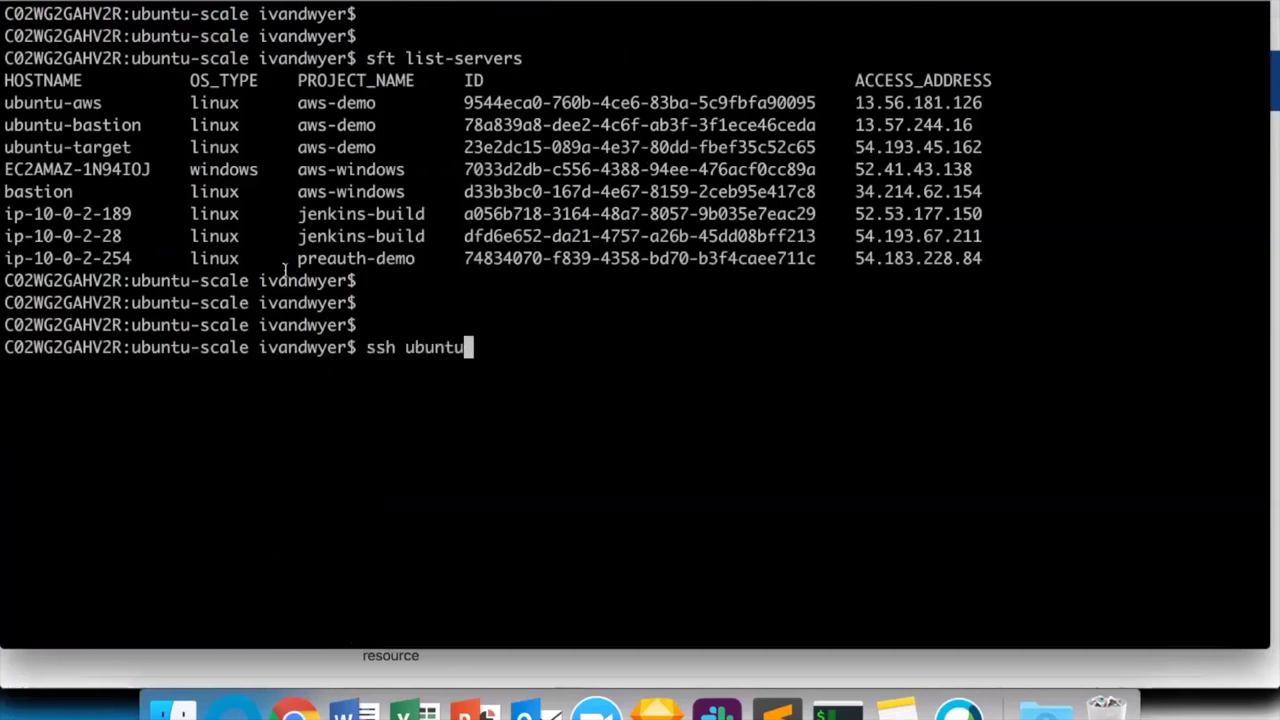
type("aws")
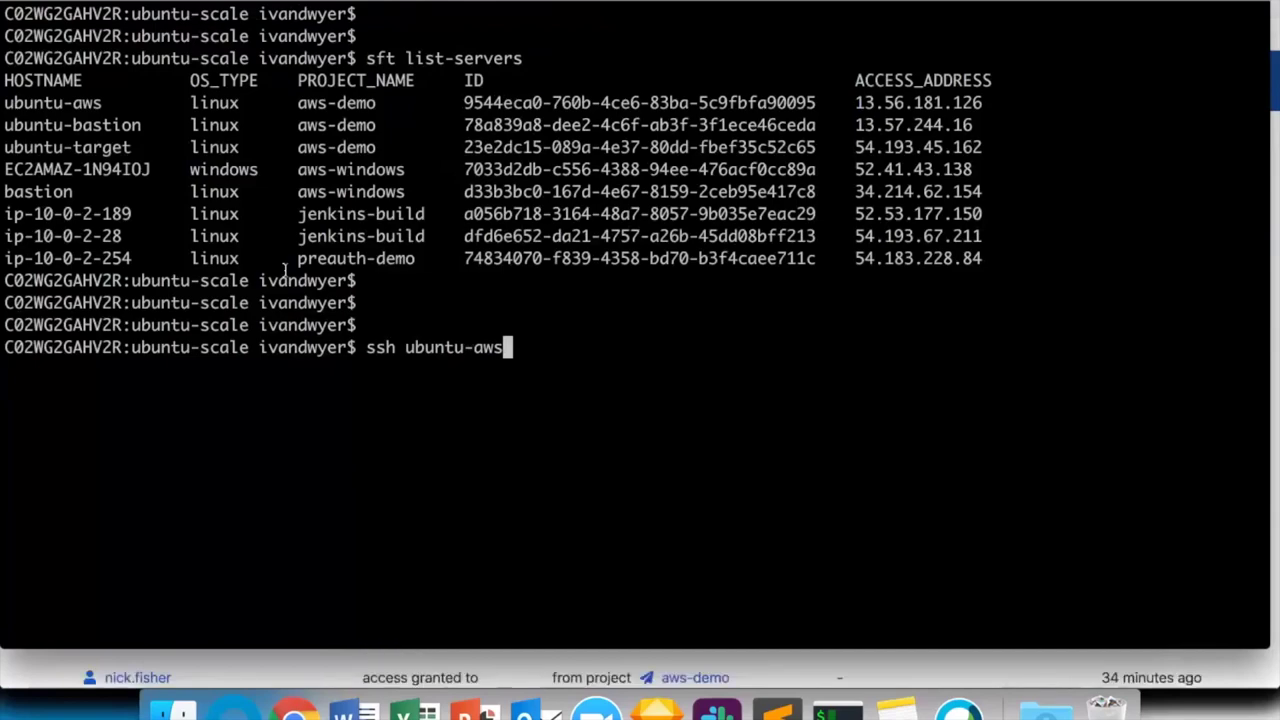
key("Return")
key("Return")
key("Return")
key("Return")
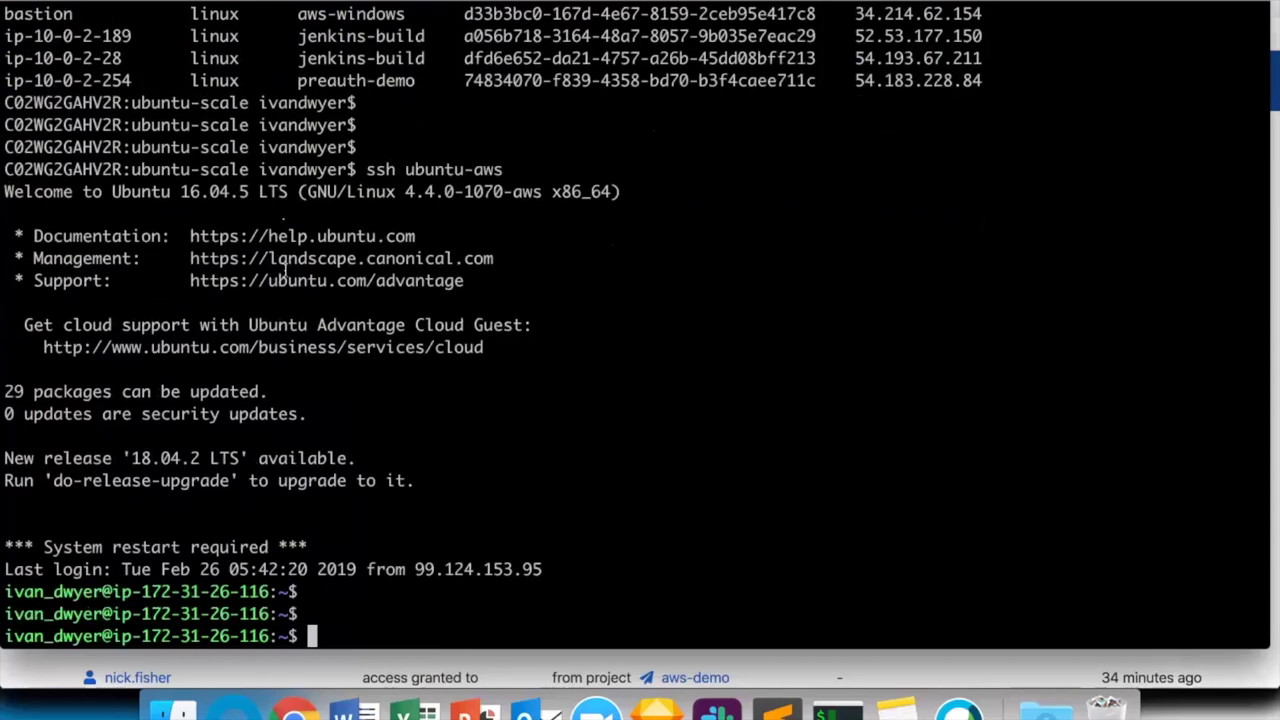
type("exit")
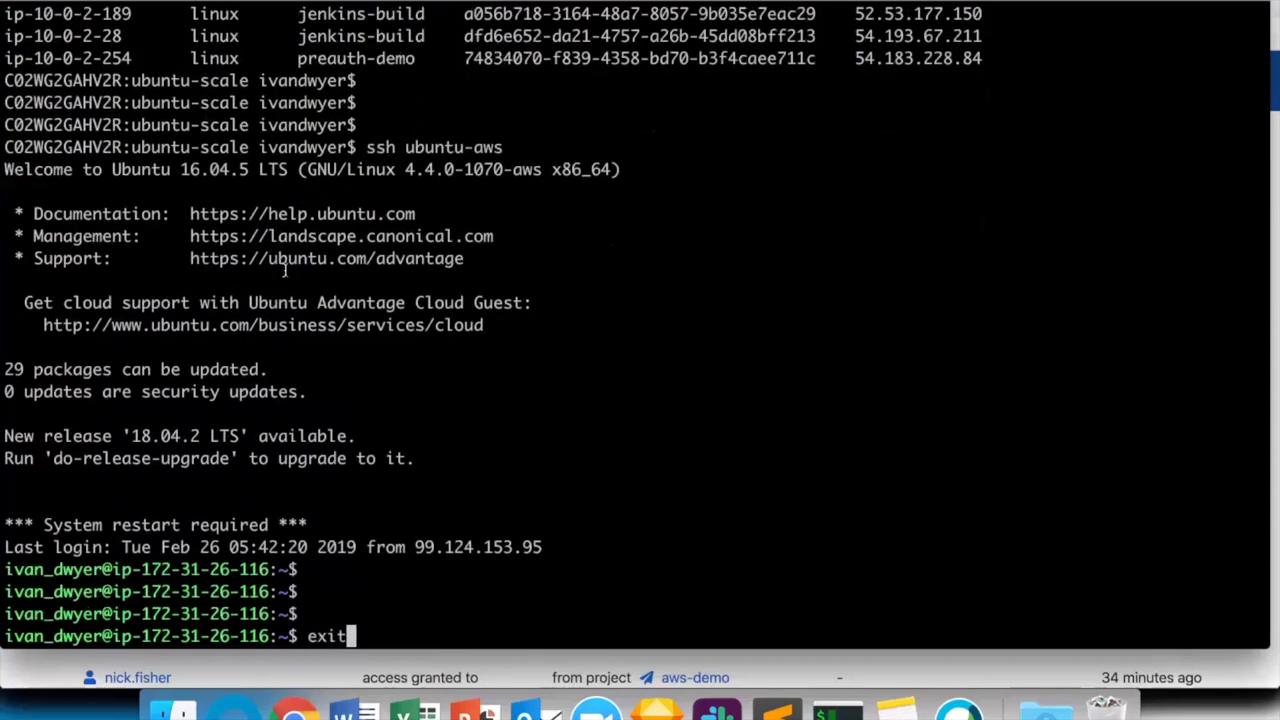
key("Return")
Run "which ssh" to check the local SSH binary's location, and highlight the returned path
type("which ssh")
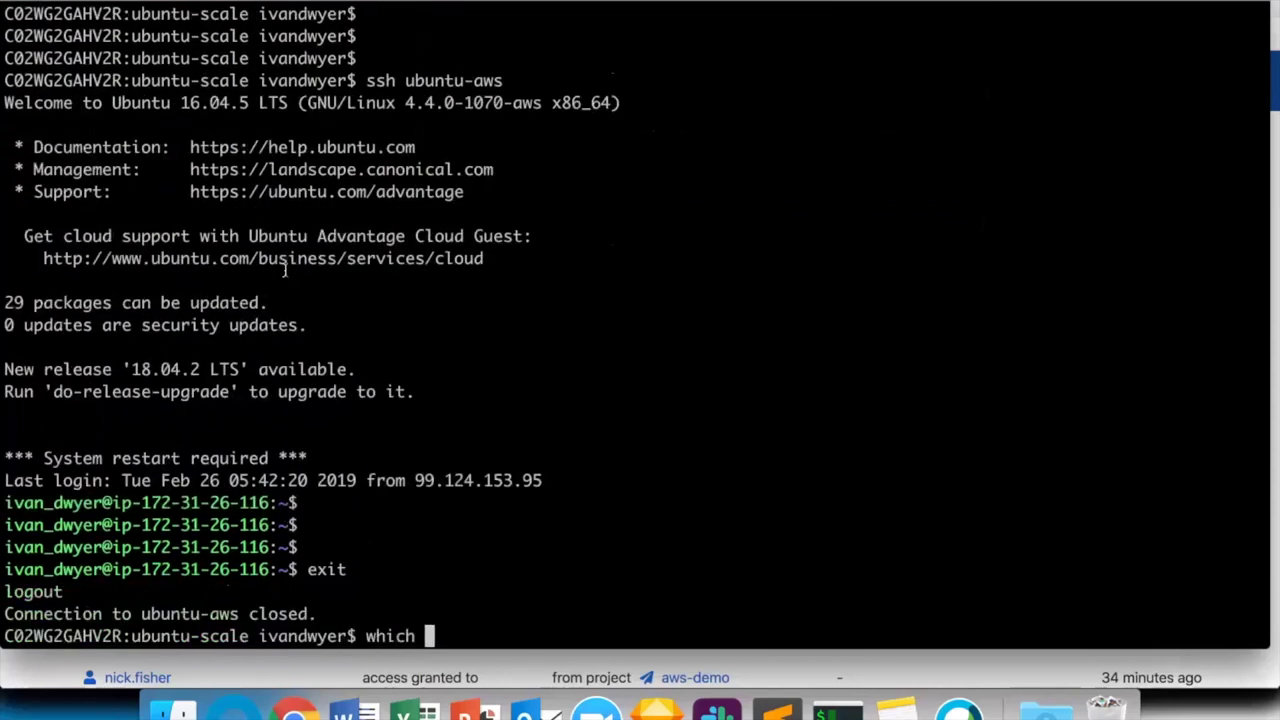
key("Return")
key("Return")
key("Return")
key("Return")
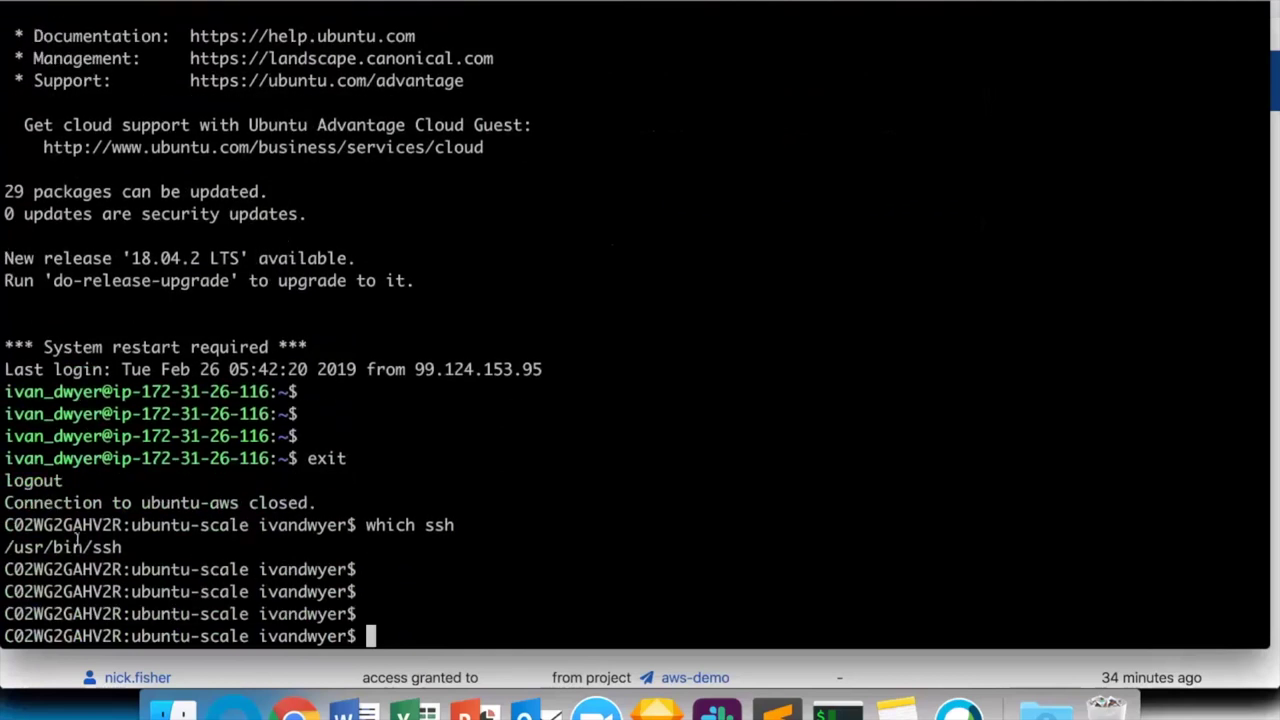
left_click_drag(121, 547, 3, 548)
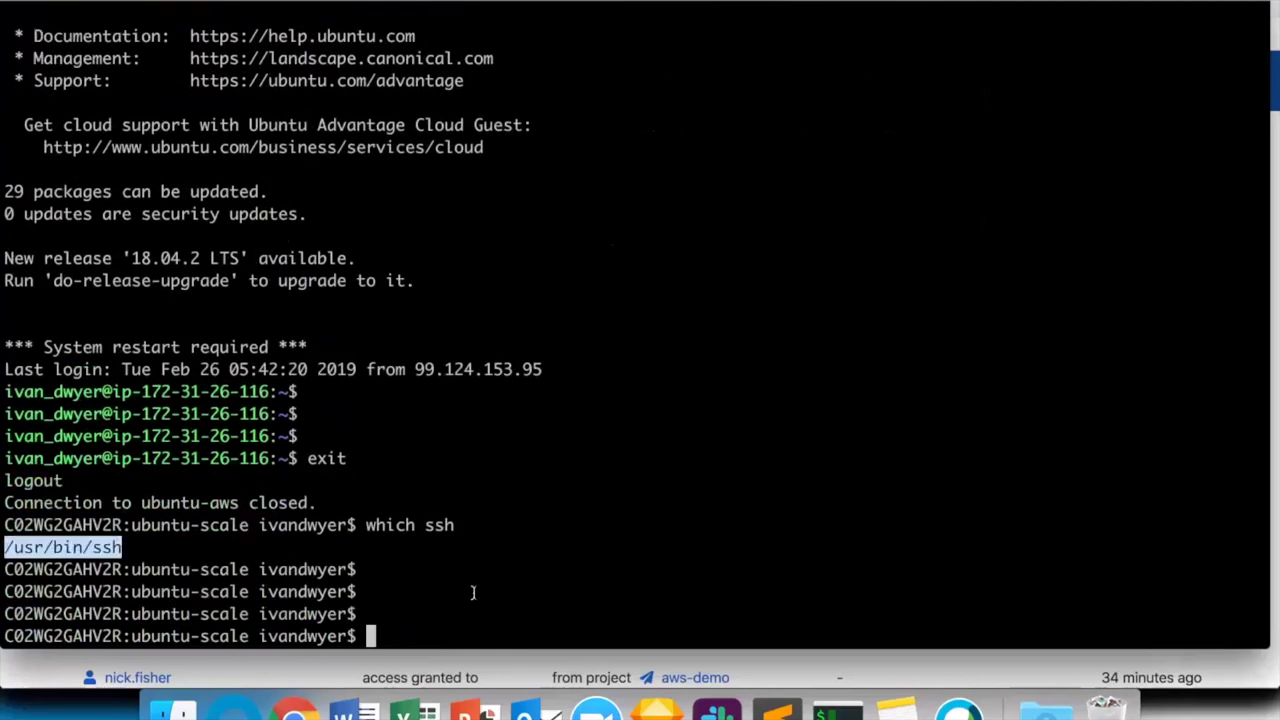
left_click(494, 617)
Print the OpenSSH proxy configuration block with "sft ssh-config" and add three blank prompt lines
type("sft ")
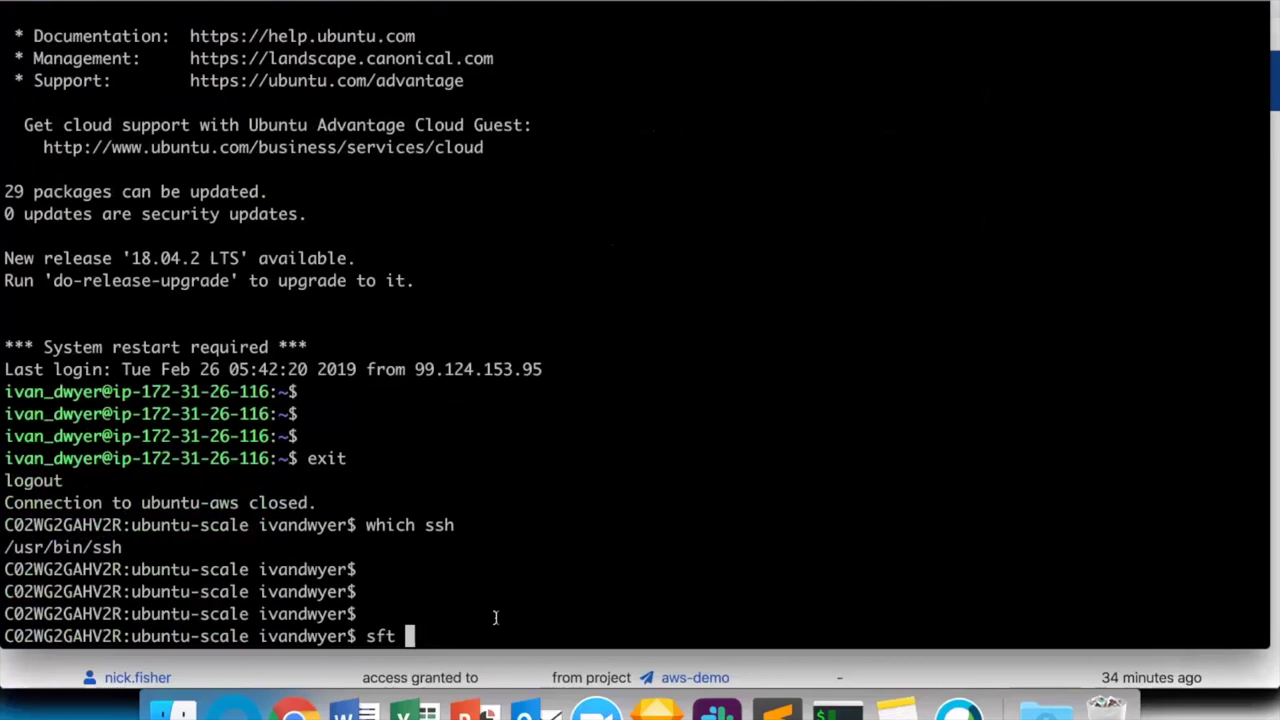
type("ssh-config")
key("Return")
key("Return")
key("Return")
key("Return")
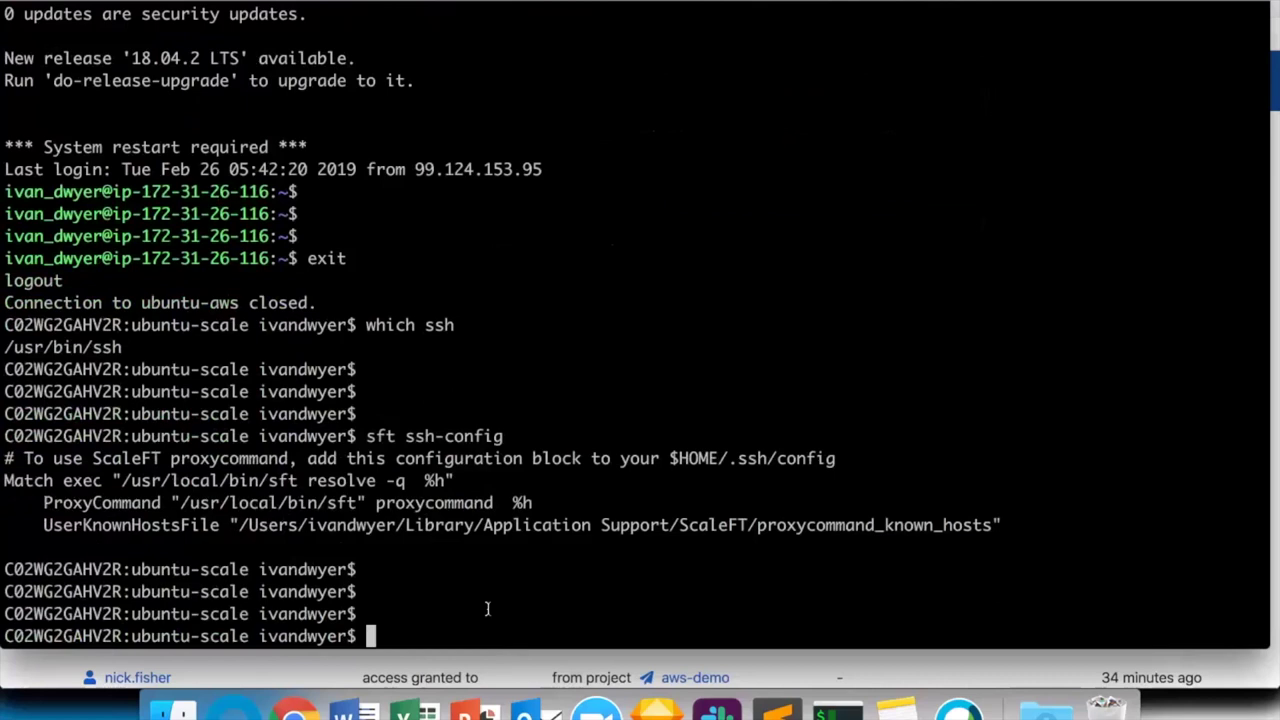
Highlight "sft" in the configuration's Match exec line, view the ScaleFT client's status menu and dismiss it
left_click_drag(295, 482, 270, 482)
left_click(910, 0)
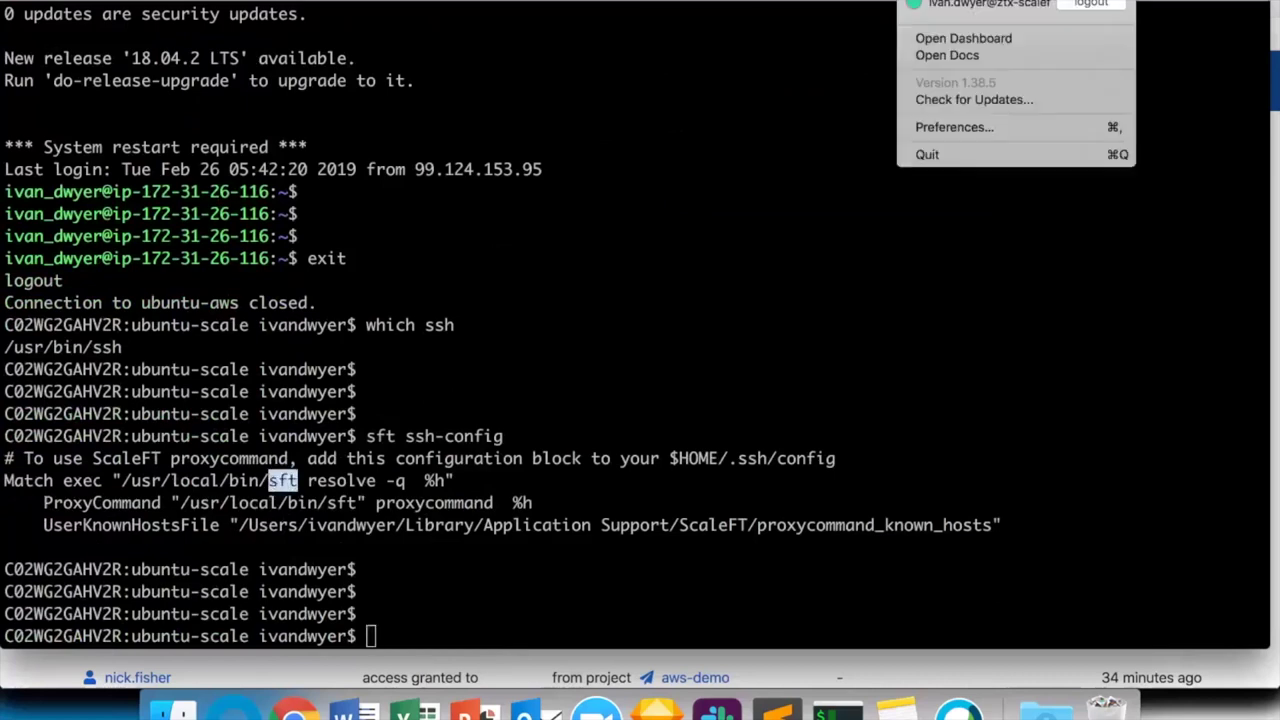
left_click(511, 582)
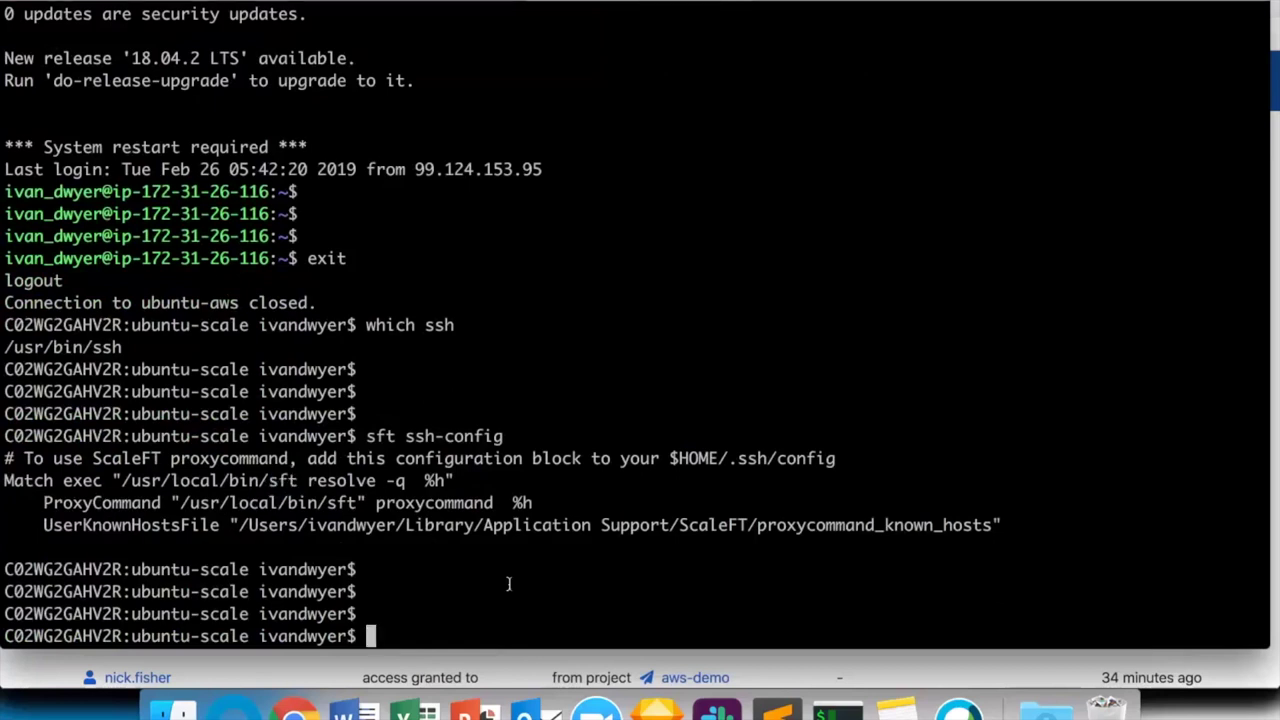
Recall the earlier "ssh ubuntu-aws" command to reconnect to the server, and add blank prompt lines
key("Up")
key("Up")
key("Up")
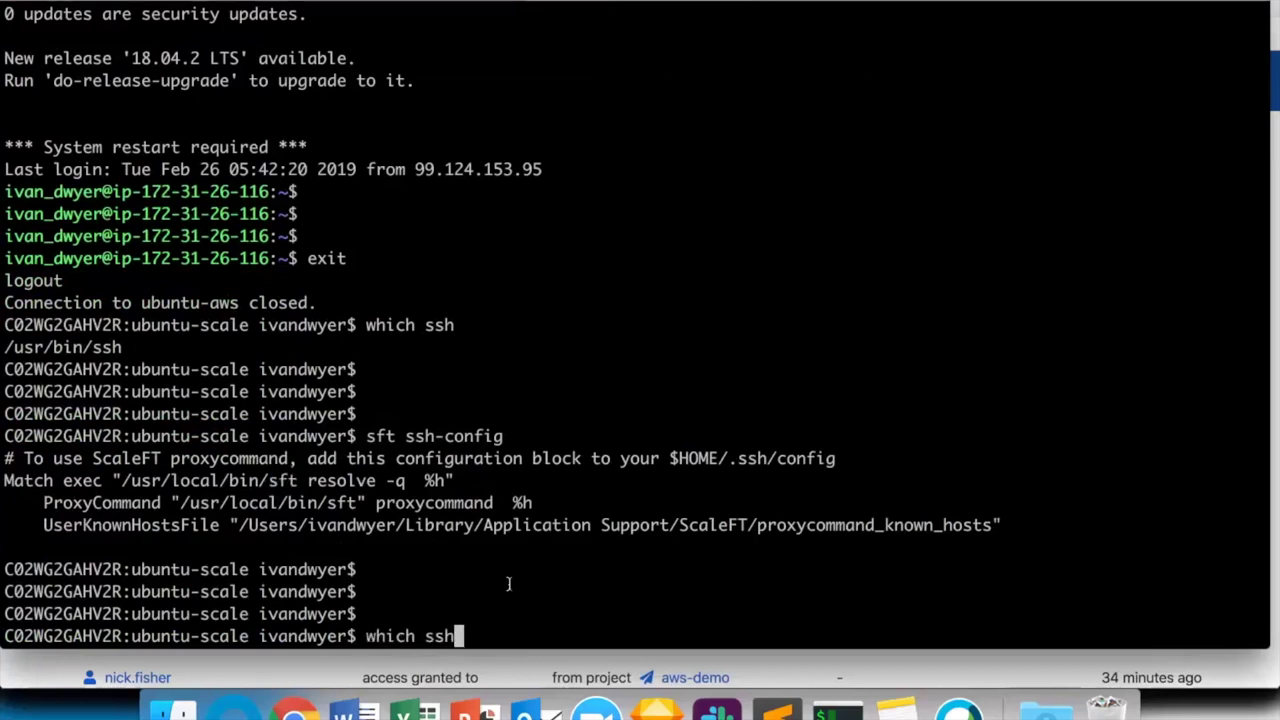
key("Return")
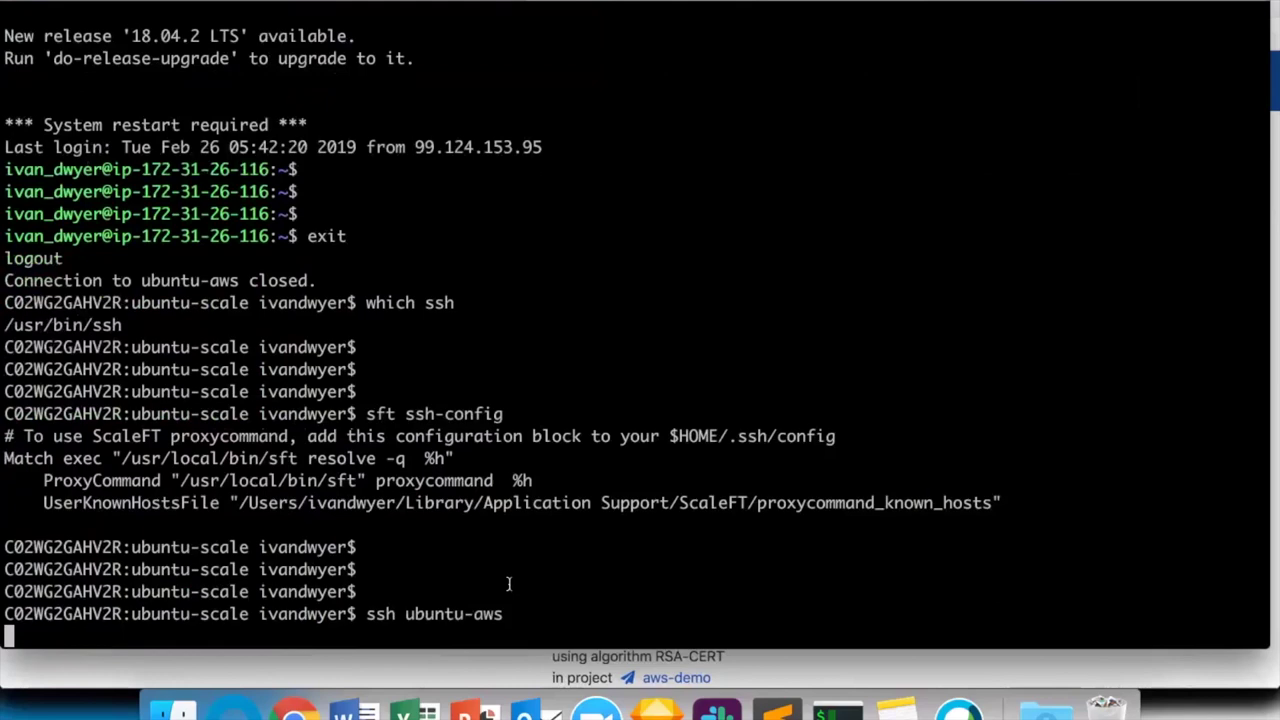
key("Return")
key("Return")
key("Return")
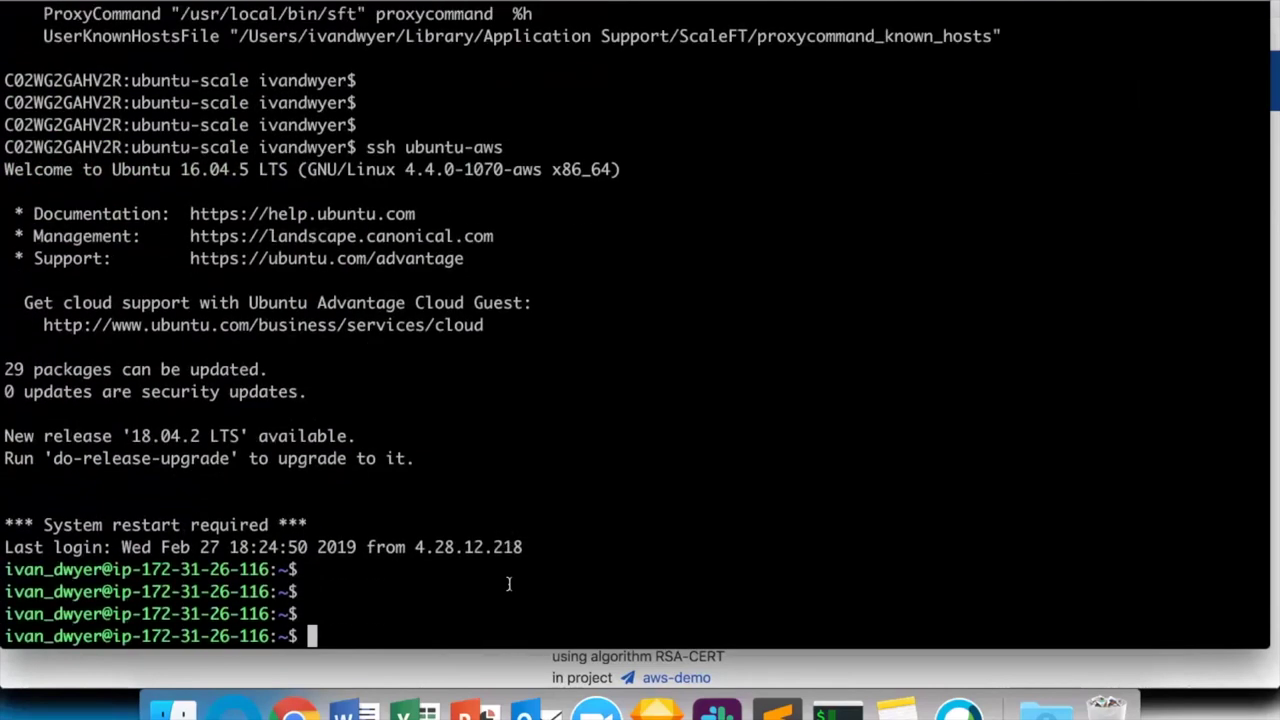
List all files in the remote home directory in long format with "ls -la"
type("ls -la")
key("Return")
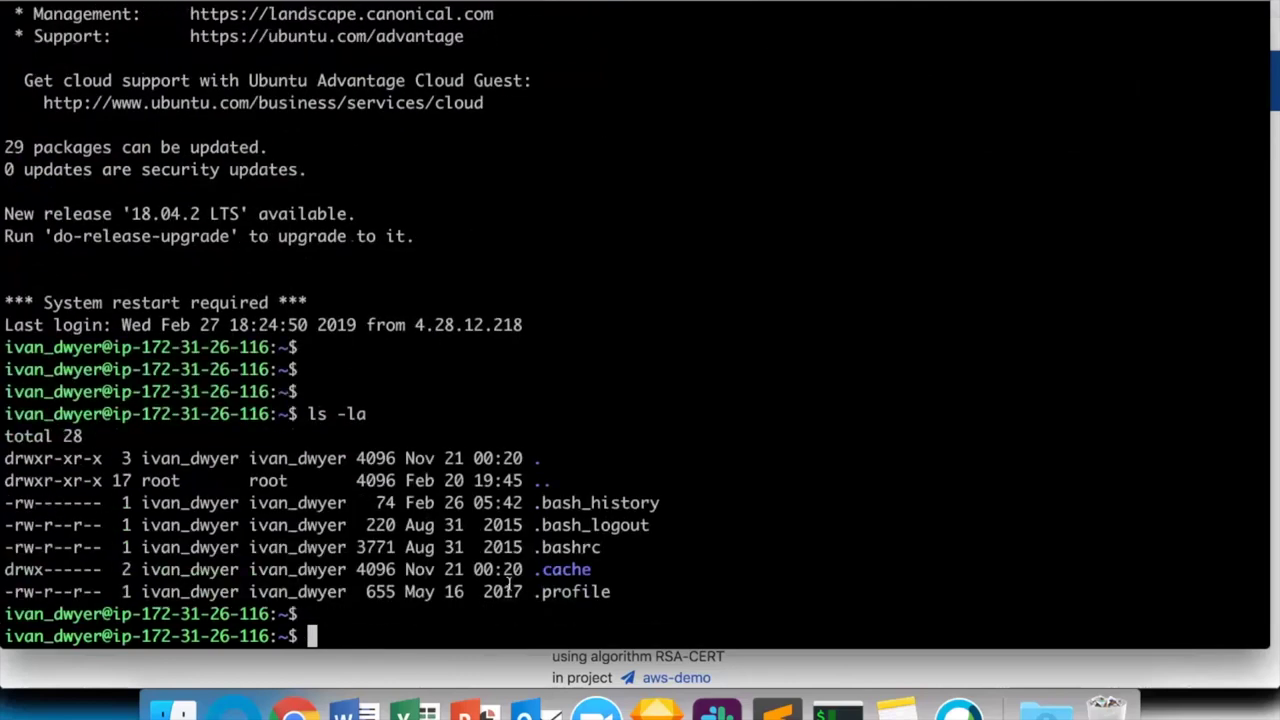
key("Return")
key("Return")
key("Return")
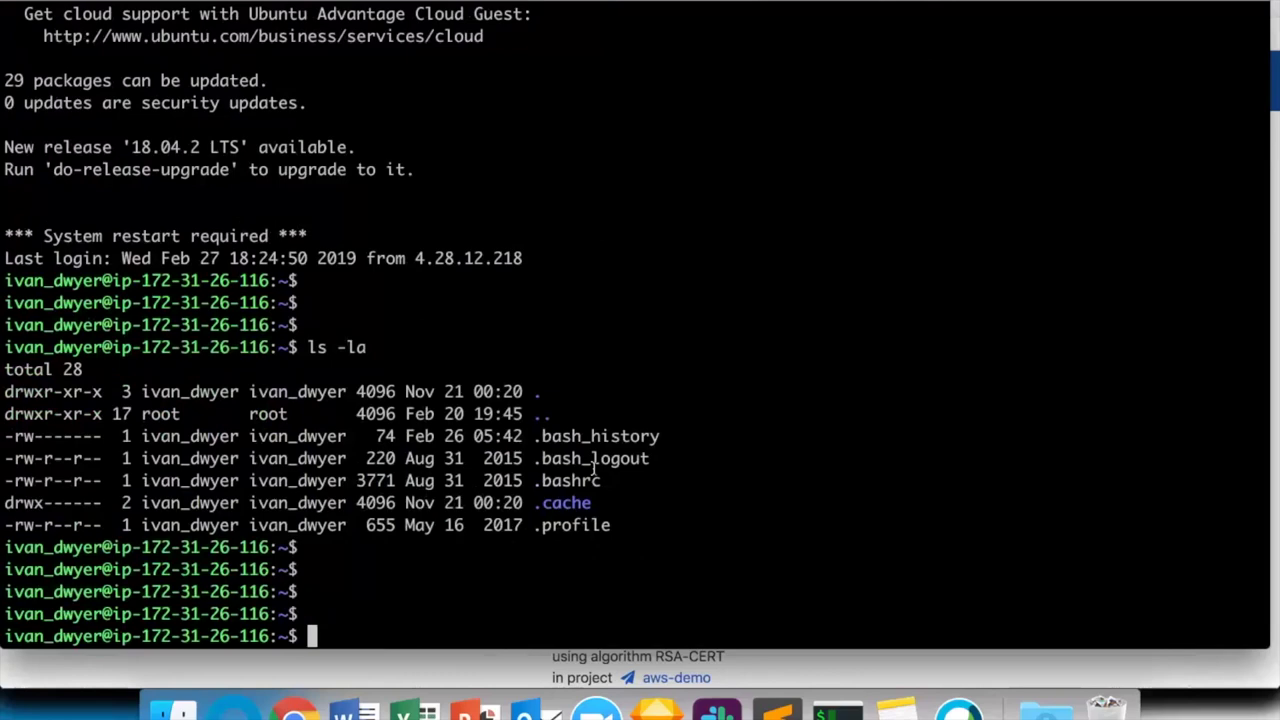
Run "id" on the server to check the account's user ID and group memberships
type("id")
key("Return")
key("Return")
key("Return")
key("Return")
key("Return")
key("Return")
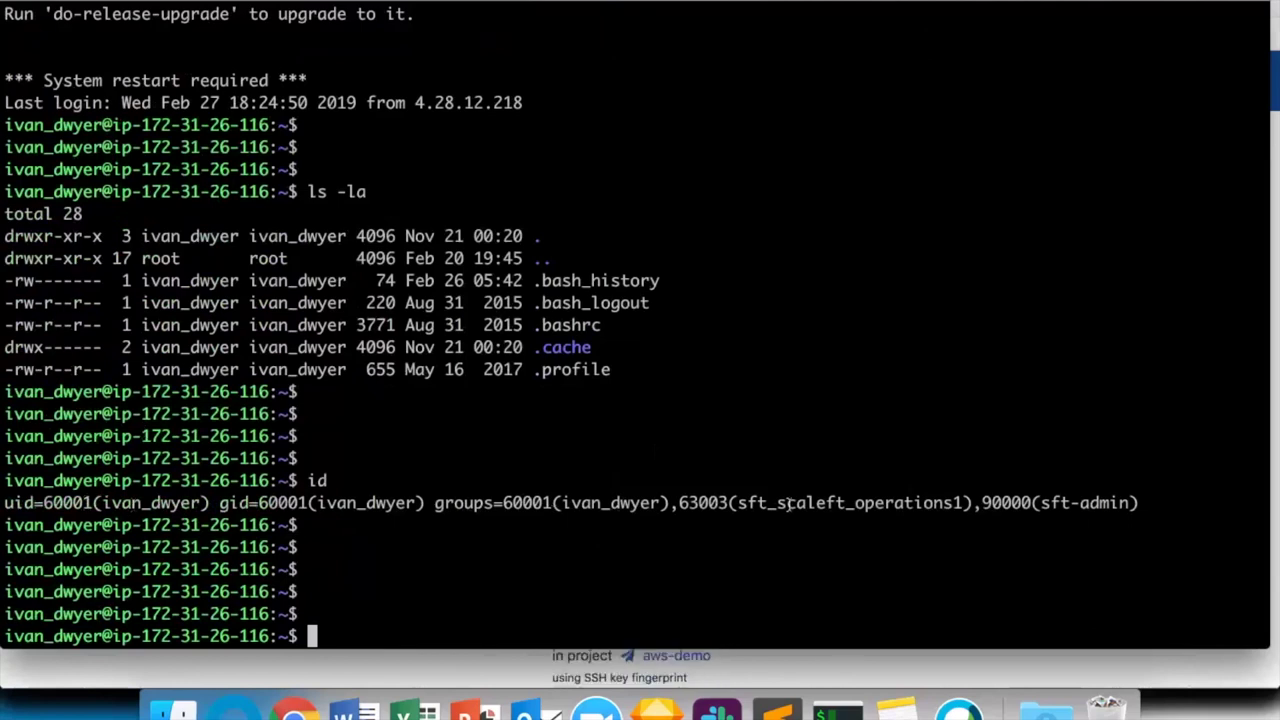
List the server's user home directories with "ls -l /home" and highlight one user's directory
type("ls -l /home")
key("Return")
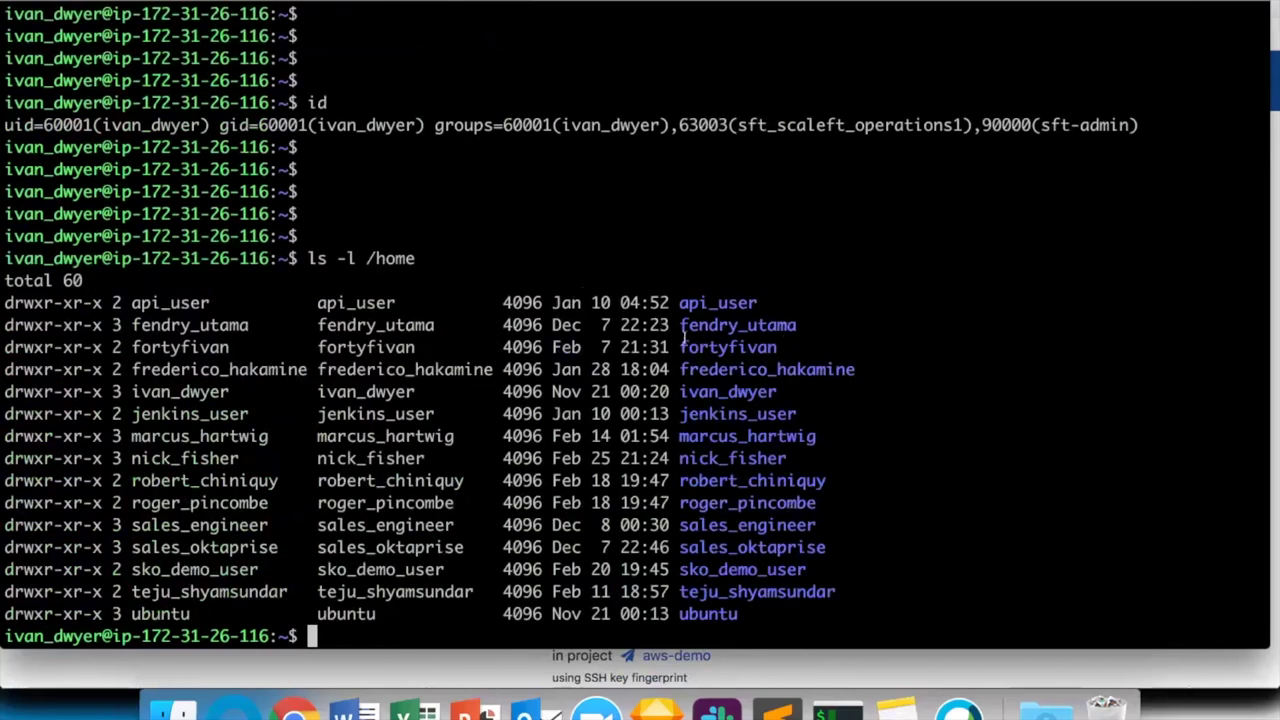
left_click_drag(787, 458, 682, 458)
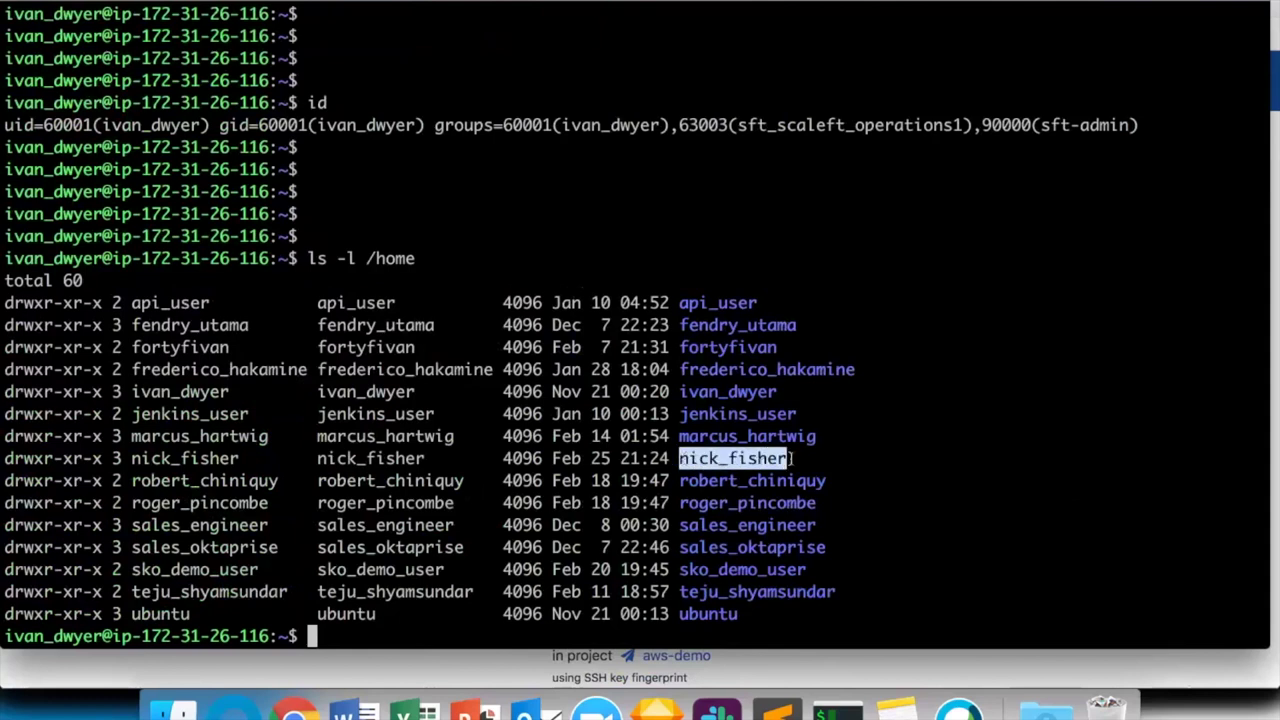
left_click(682, 458)
key("Return")
key("Return")
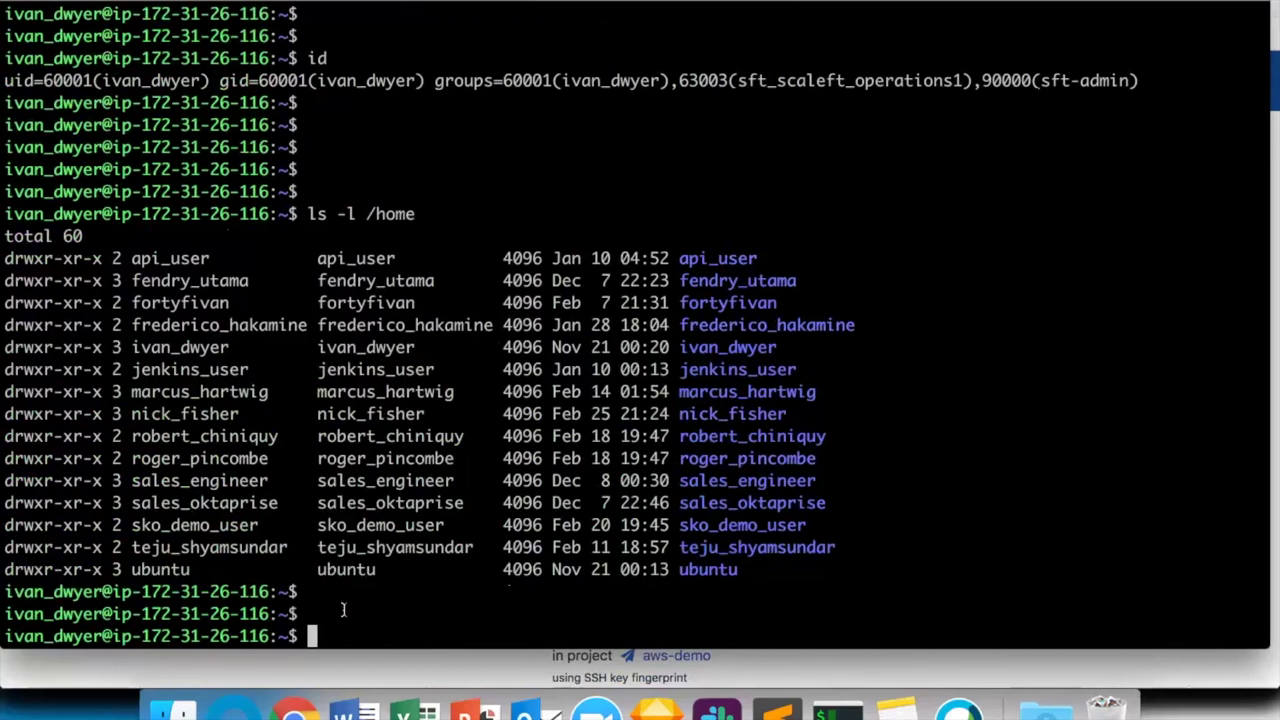
Check for the ScaleFT agent's processes with "ps -aux | grep sftd" and highlight "sftd" in the first result
type("ps -aux ")
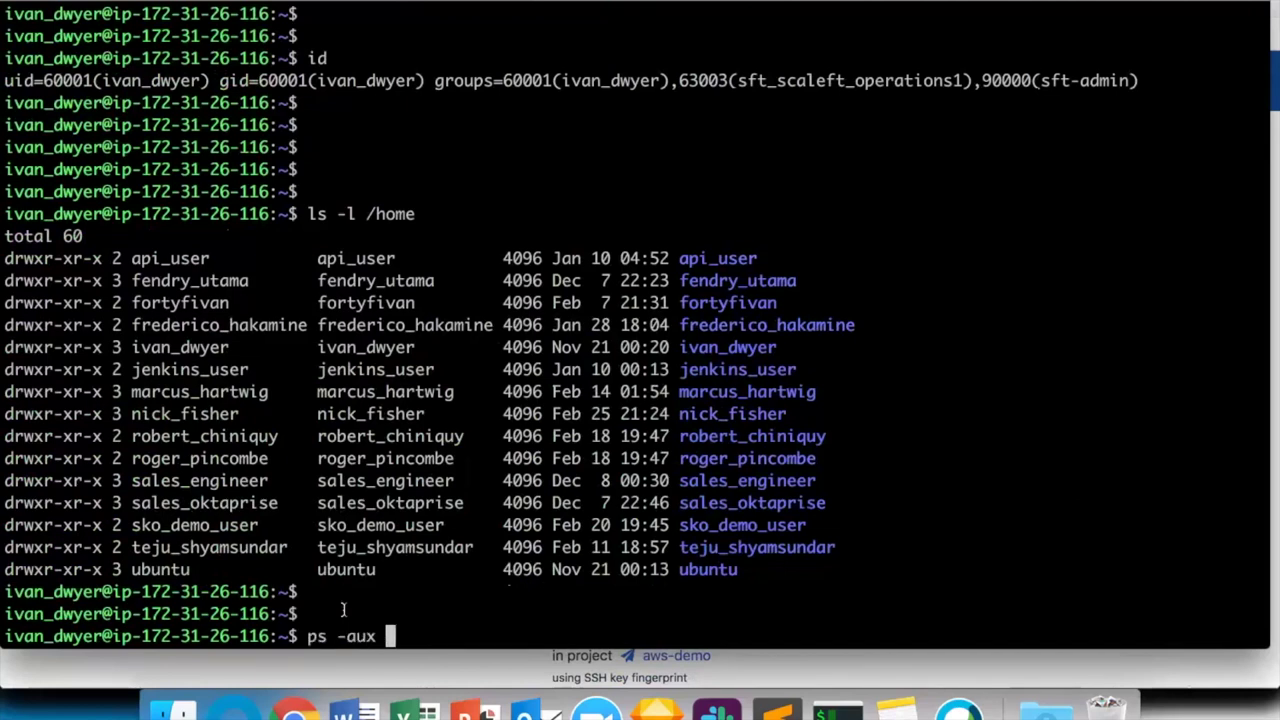
type("| grep s")
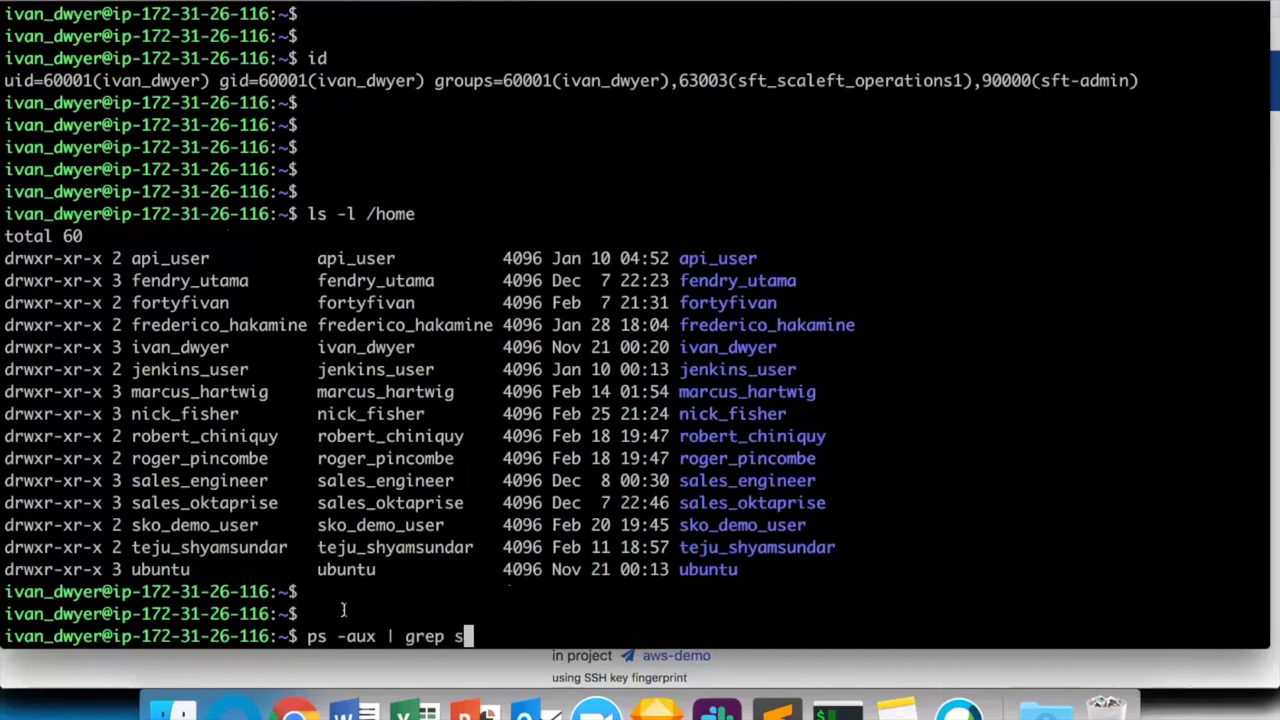
type("ftd")
key("Return")
key("Return")
key("Return")
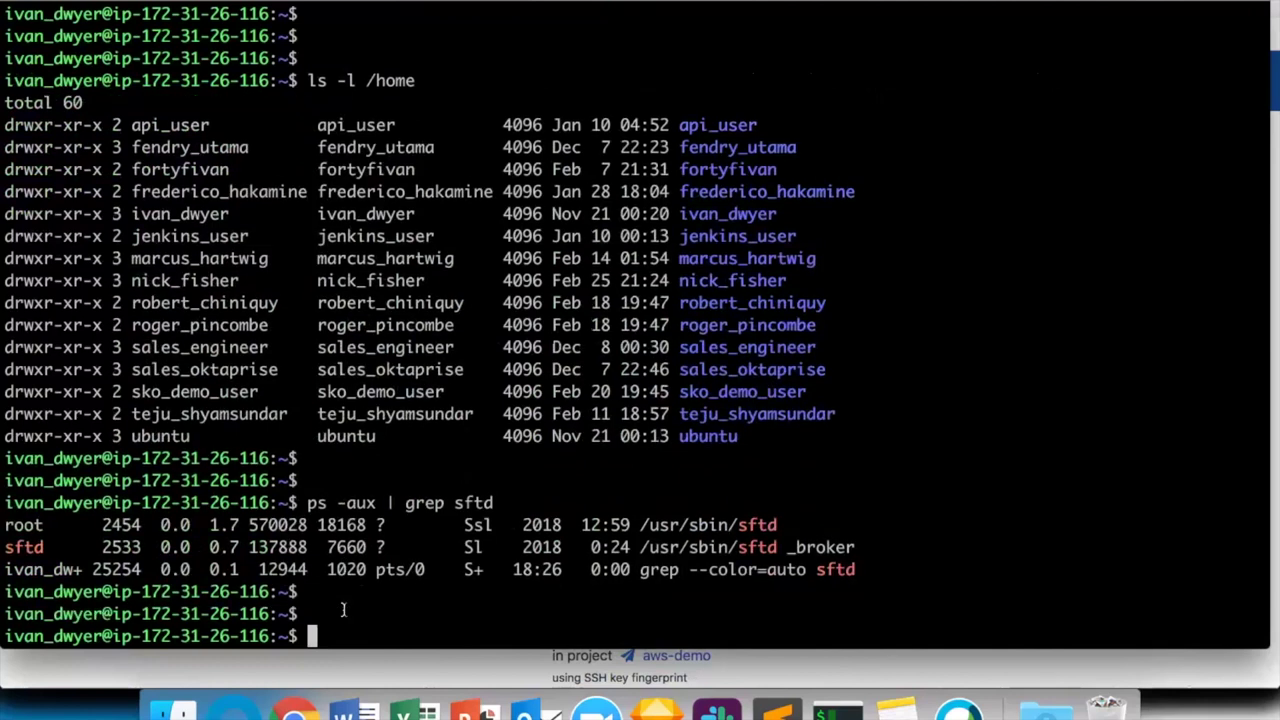
double_click(768, 524)
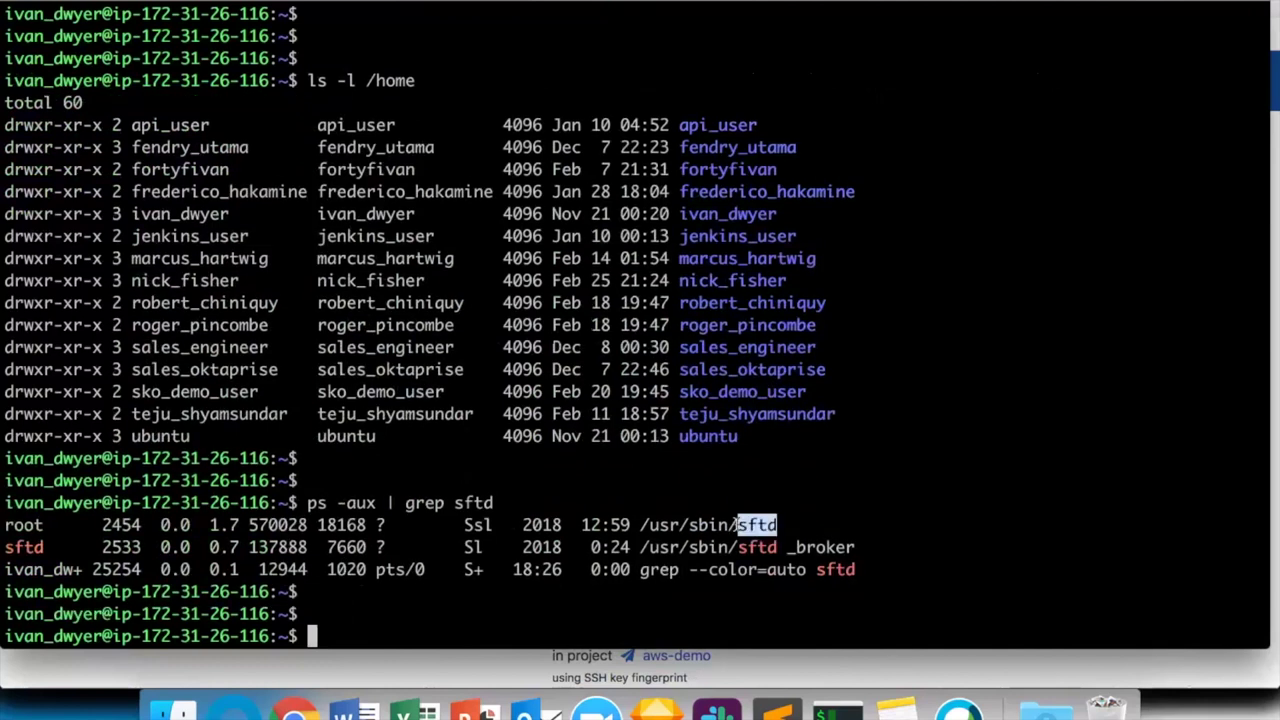
left_click(355, 616)
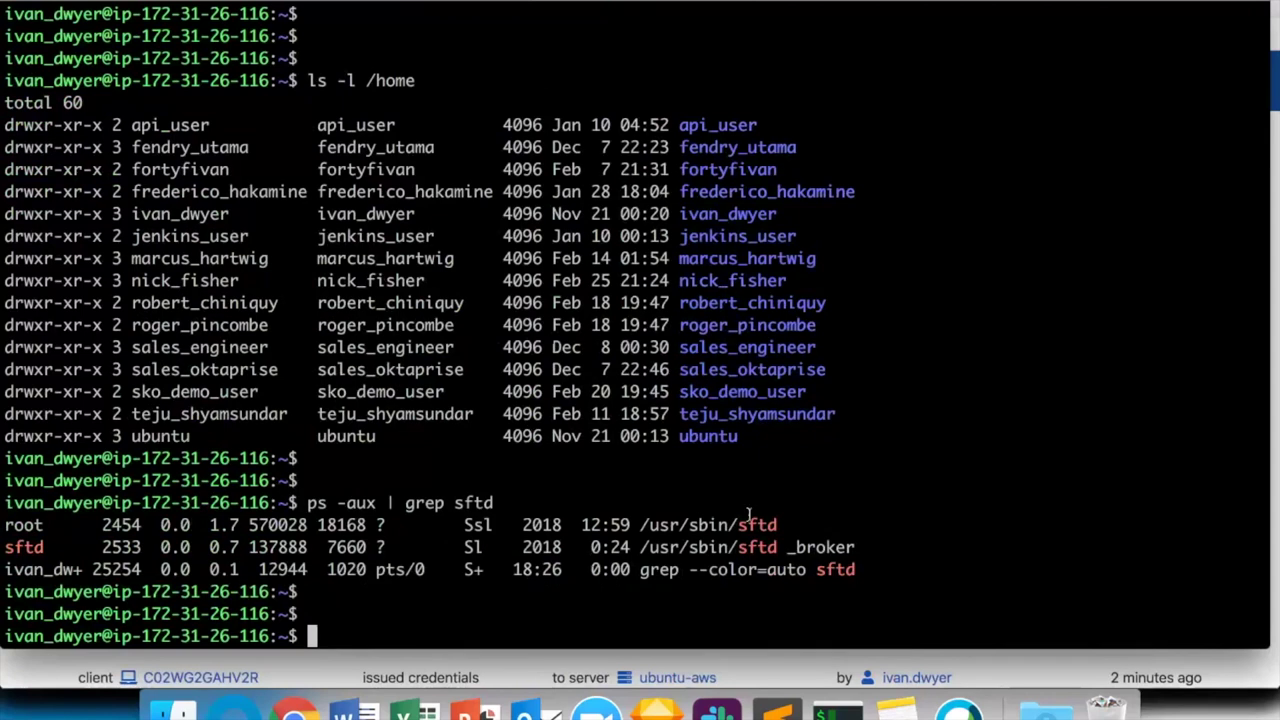
left_click_drag(780, 524, 738, 524)
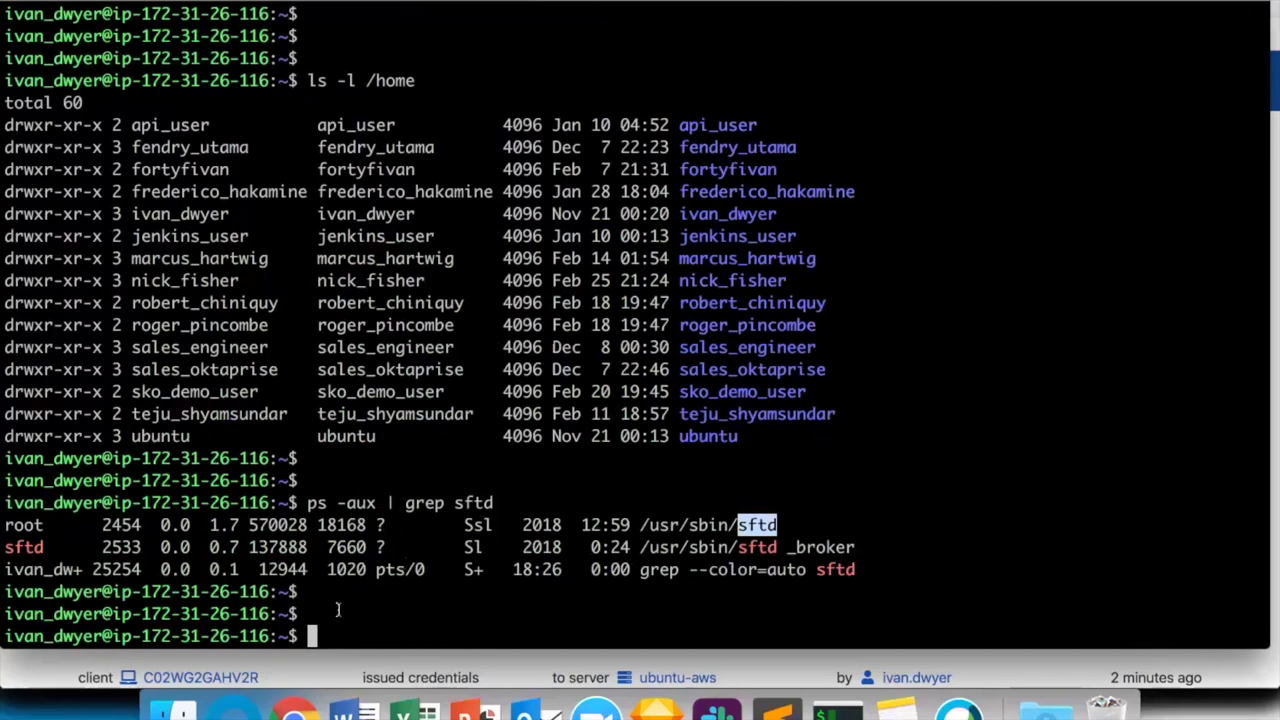
End the SSH session on ubuntu-aws with "exit"
left_click(381, 612)
type("exit")
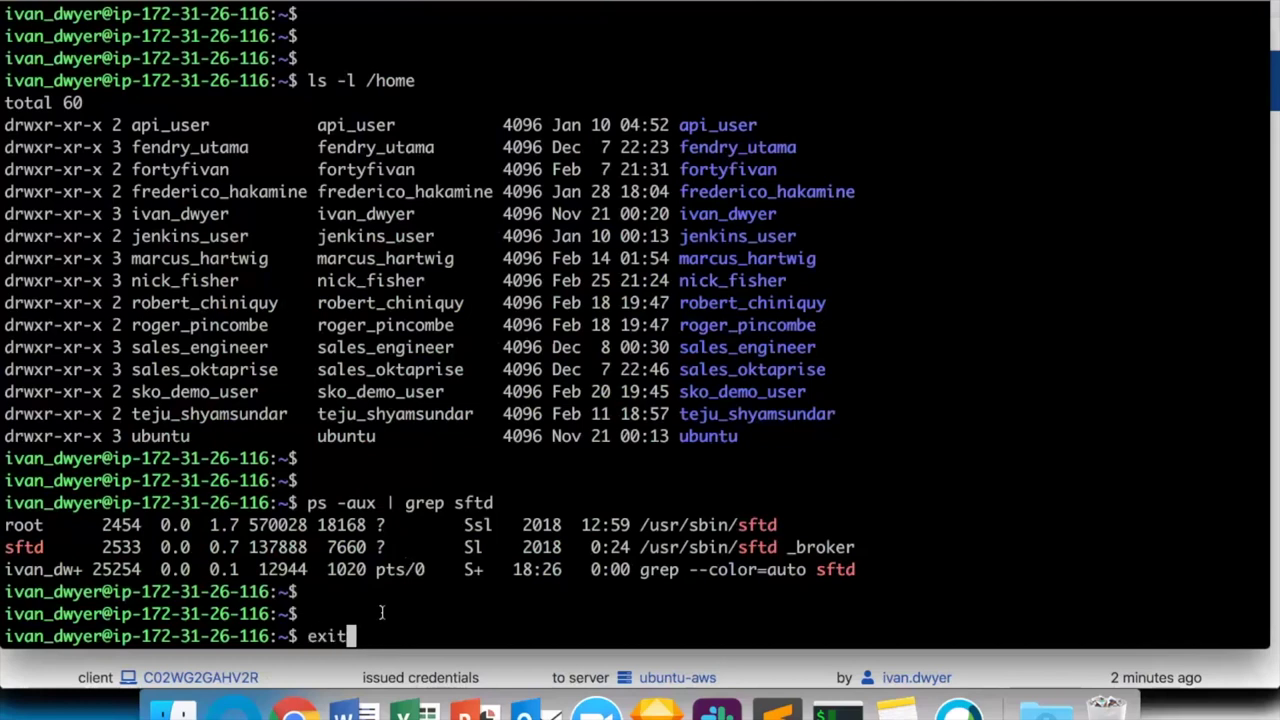
key("Return")
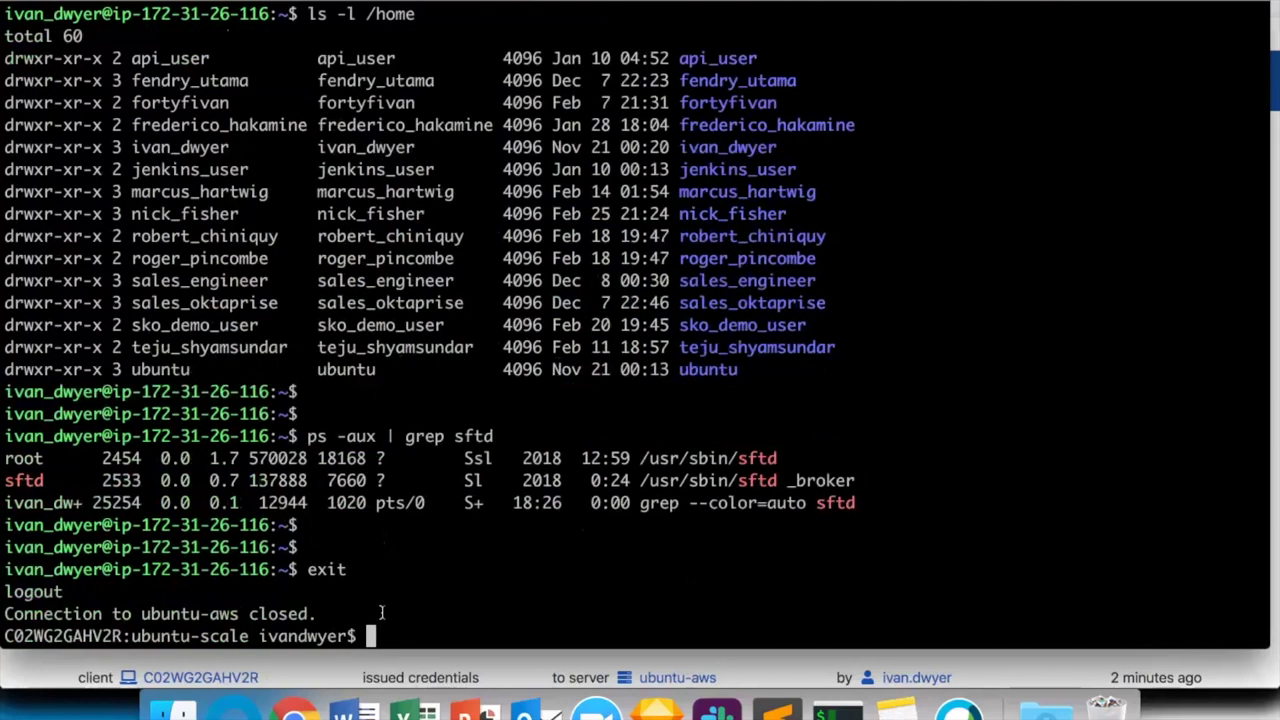
Switch to the ScaleFT dashboard in the browser and refresh the event log to examine the latest session and login entries
key("super+Tab")
triple_click(5, 326)
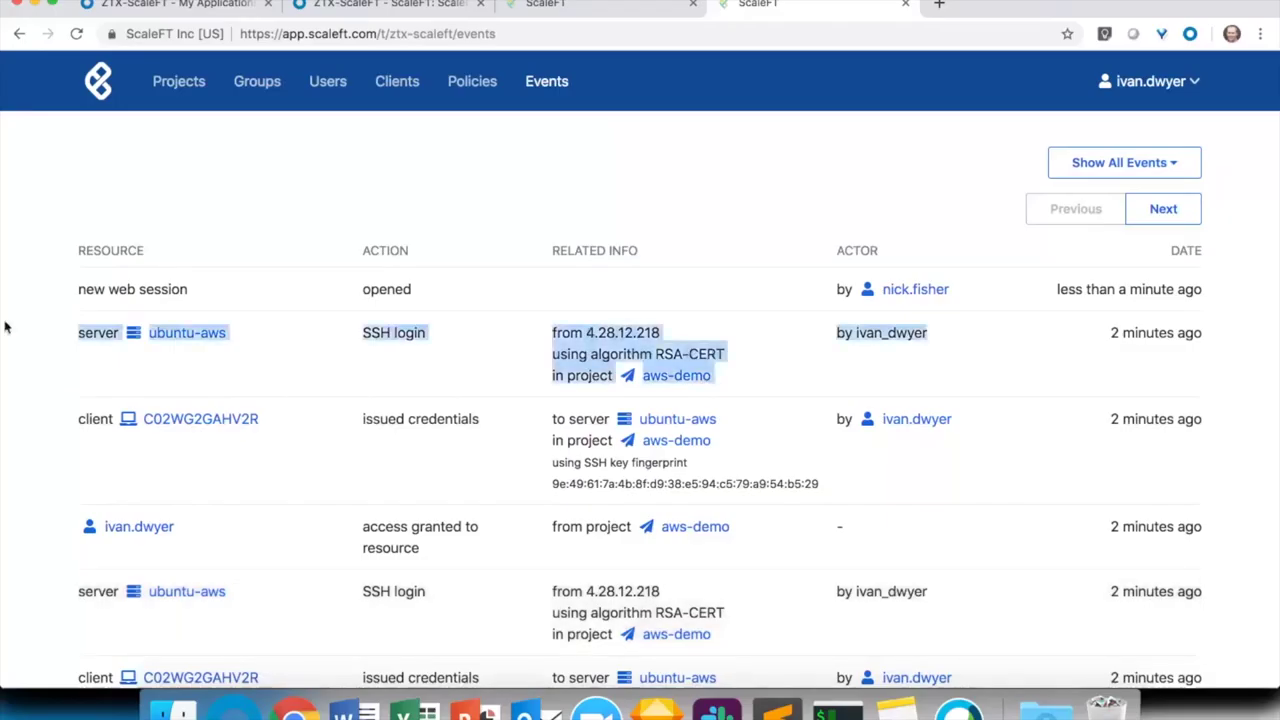
left_click(87, 207)
key("super+r")
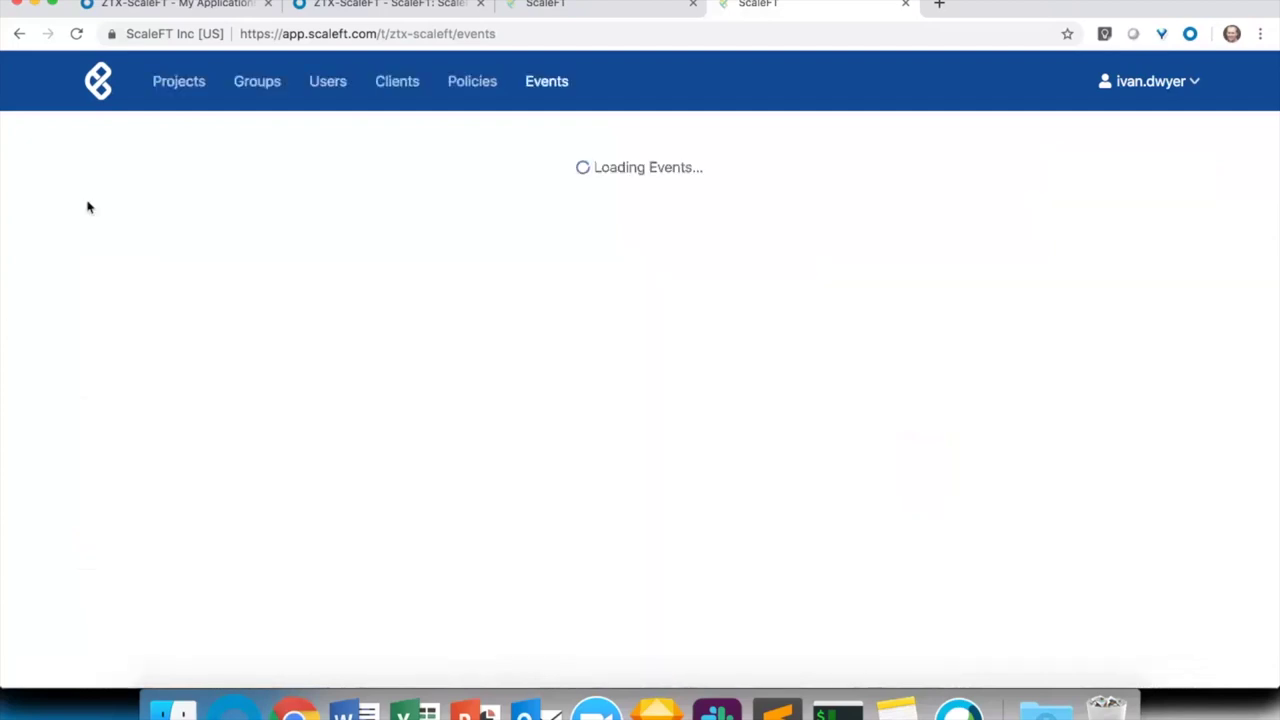
scroll(443, 209, "down", 3)
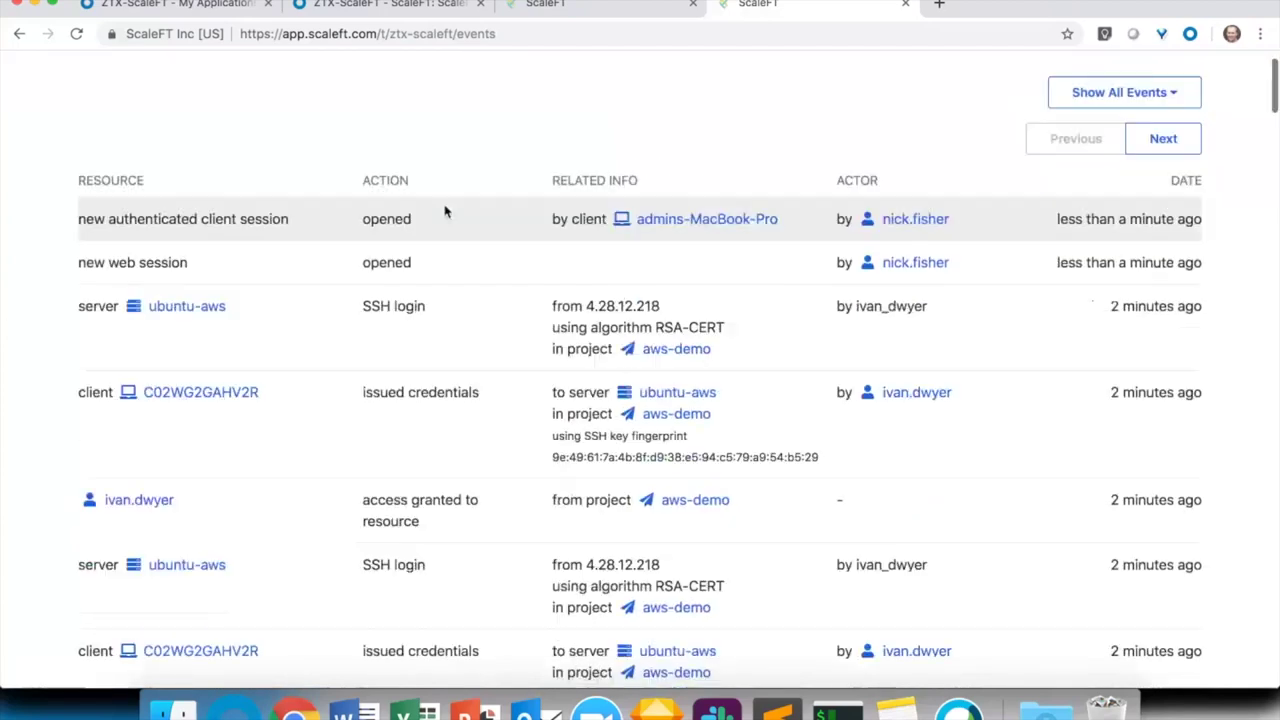
scroll(445, 210, "down", 2)
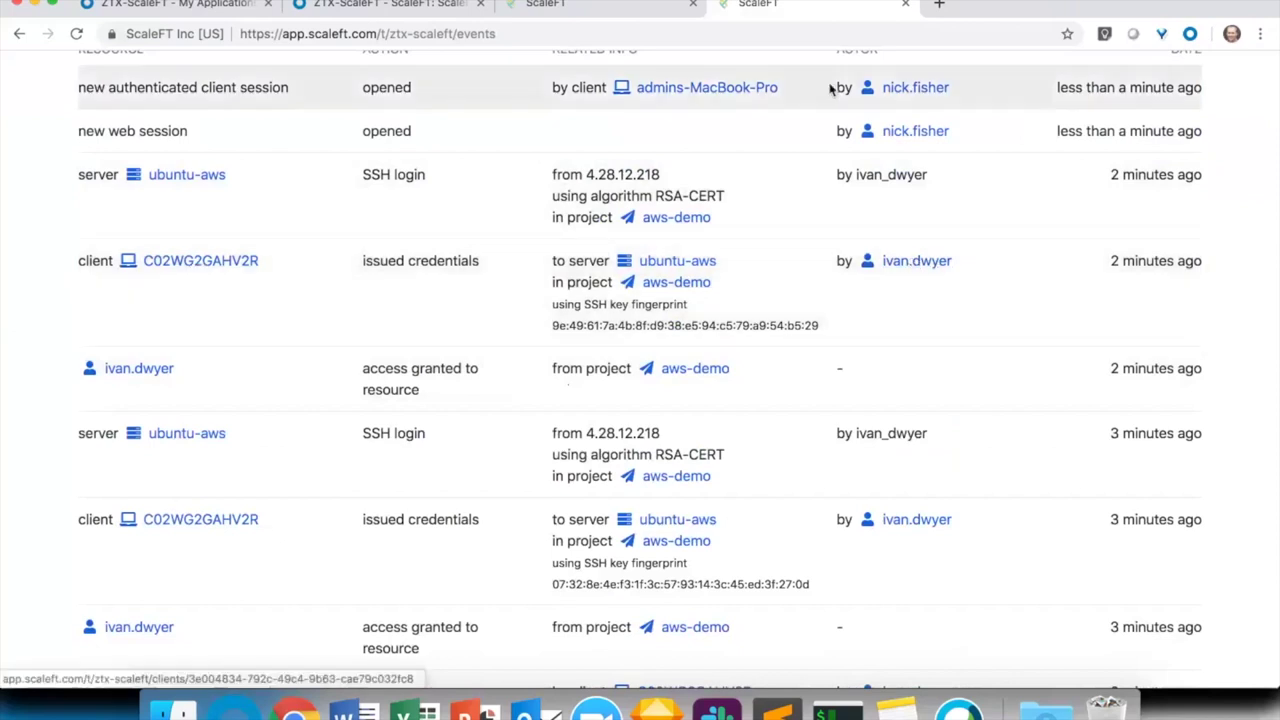
Check the ScaleFT client's status menu, and examine the newest credential and access events in the event log
left_click(996, 8)
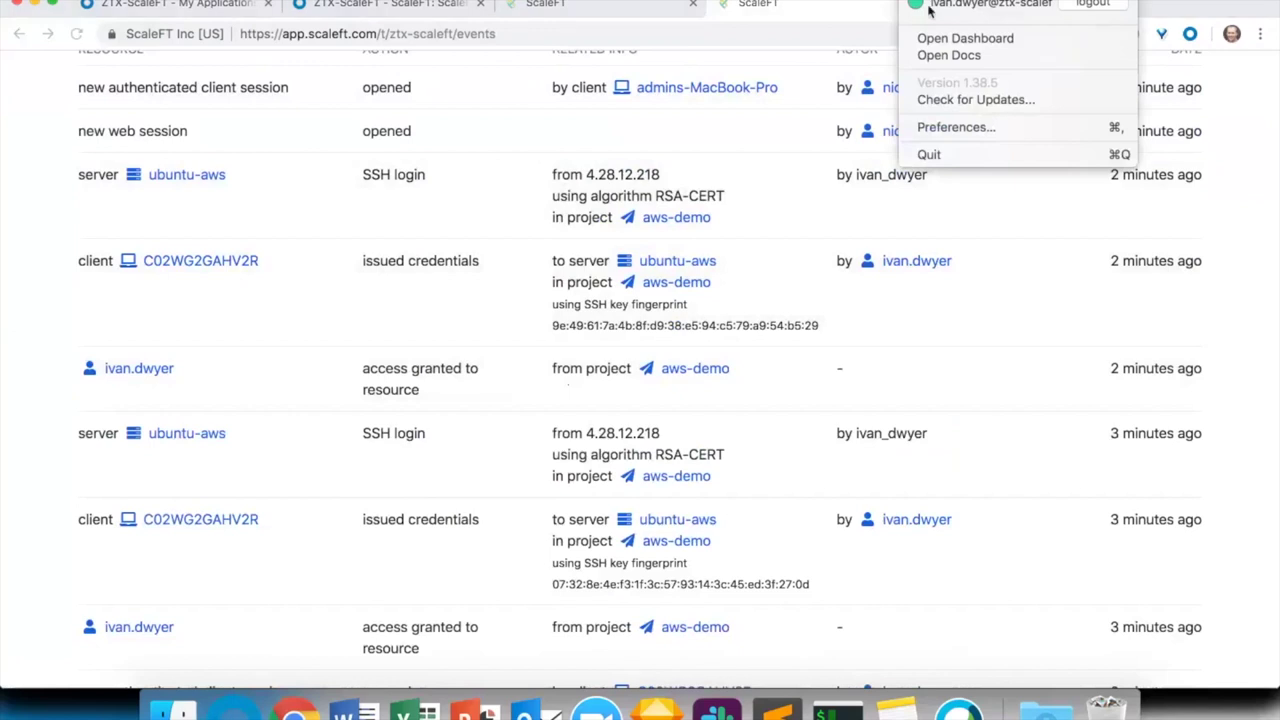
left_click(432, 307)
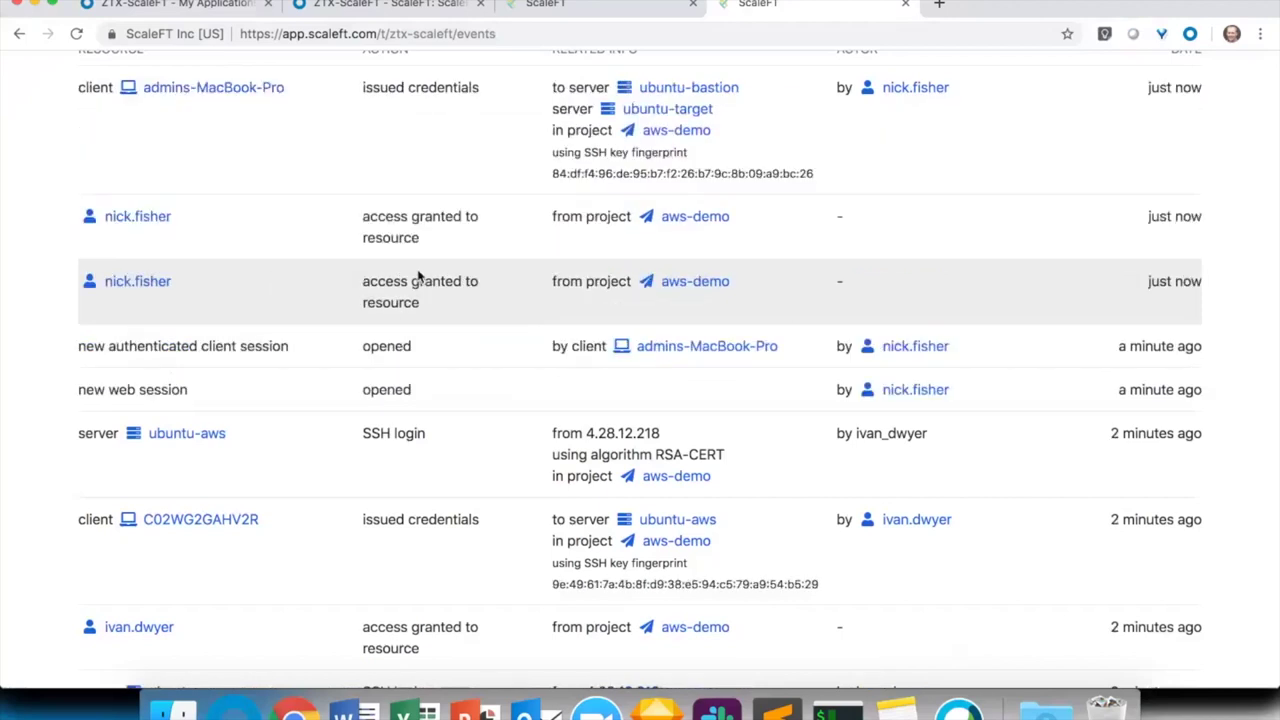
scroll(418, 276, "up", 3)
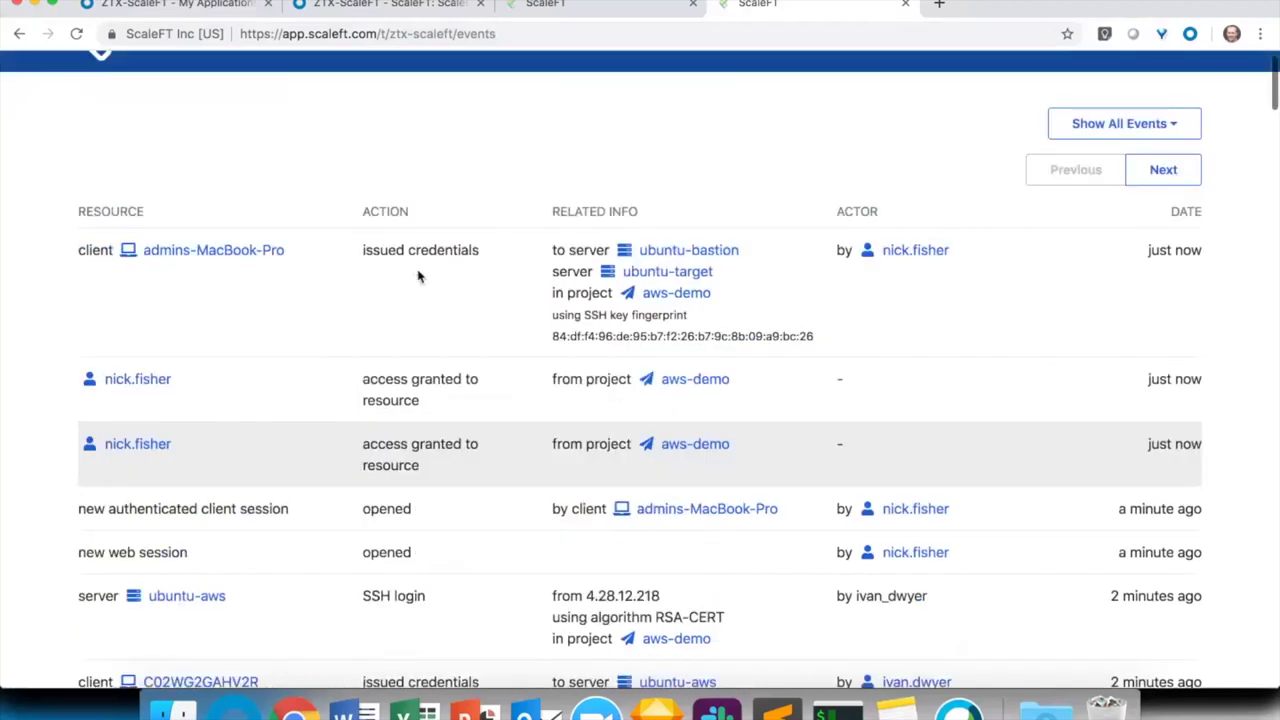
scroll(418, 276, "down", 5)
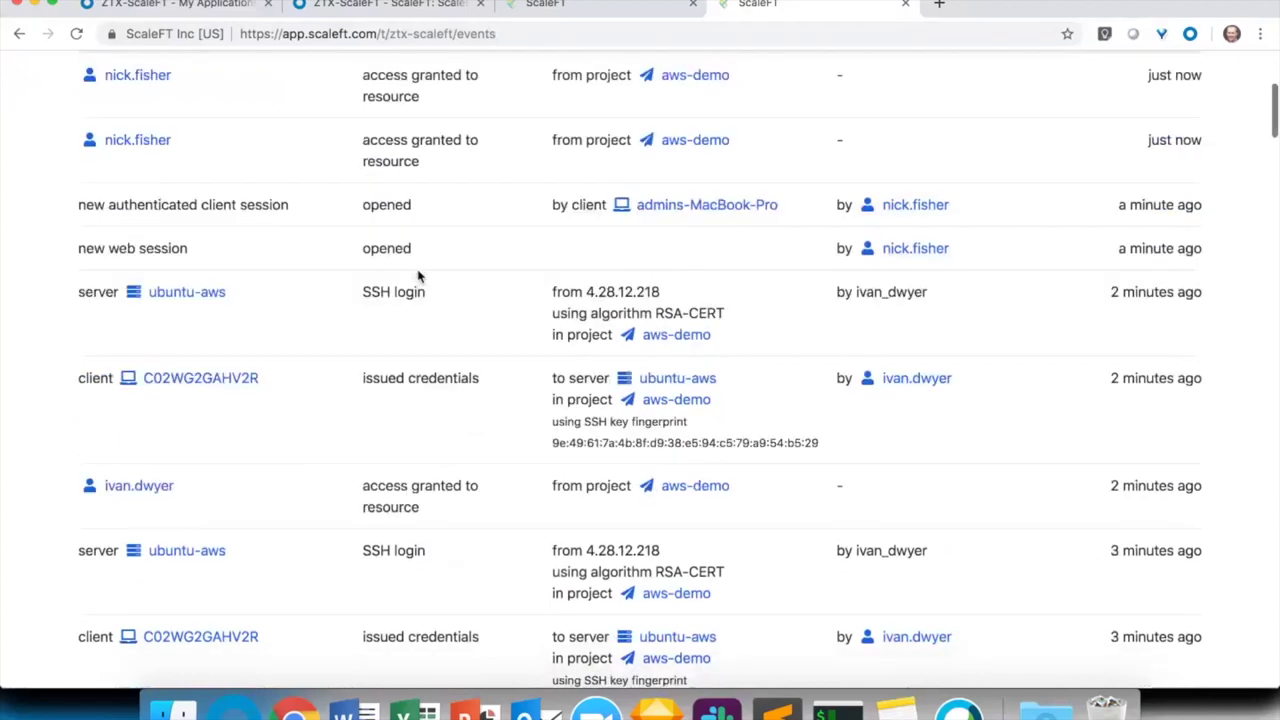
scroll(530, 277, "down", 1)
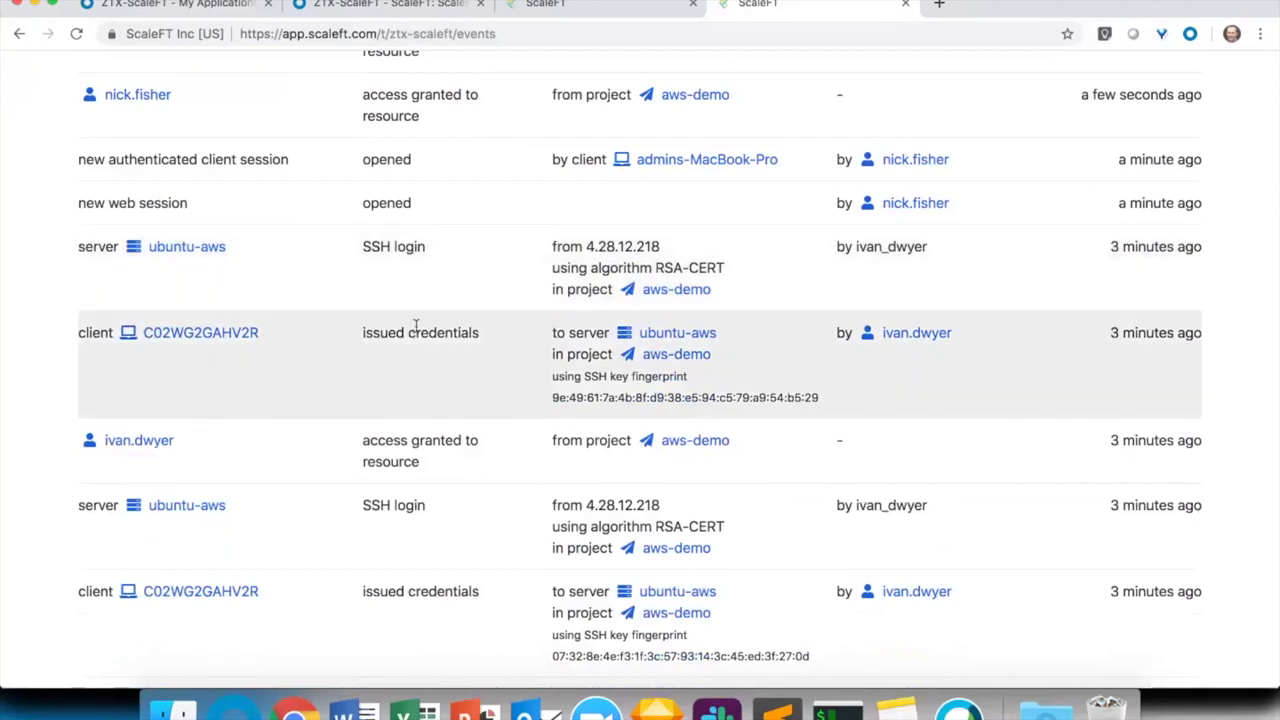
scroll(568, 336, "up", 1)
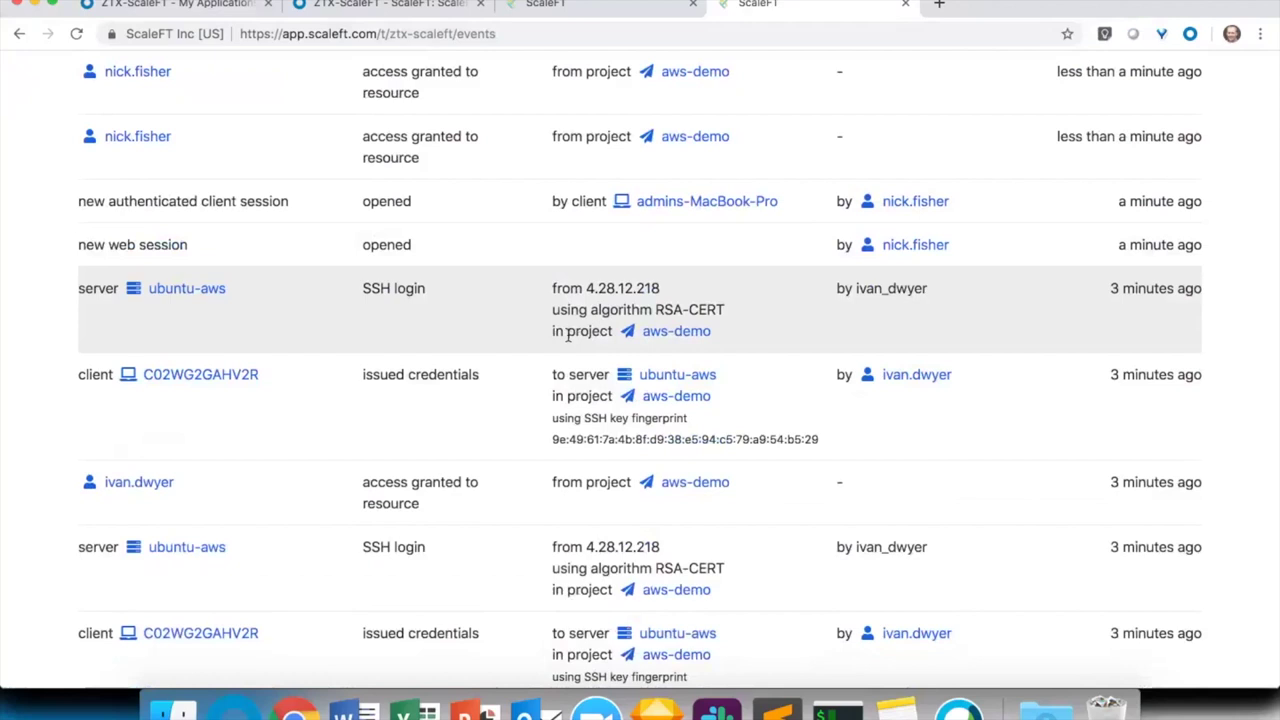
scroll(567, 336, "up", 3)
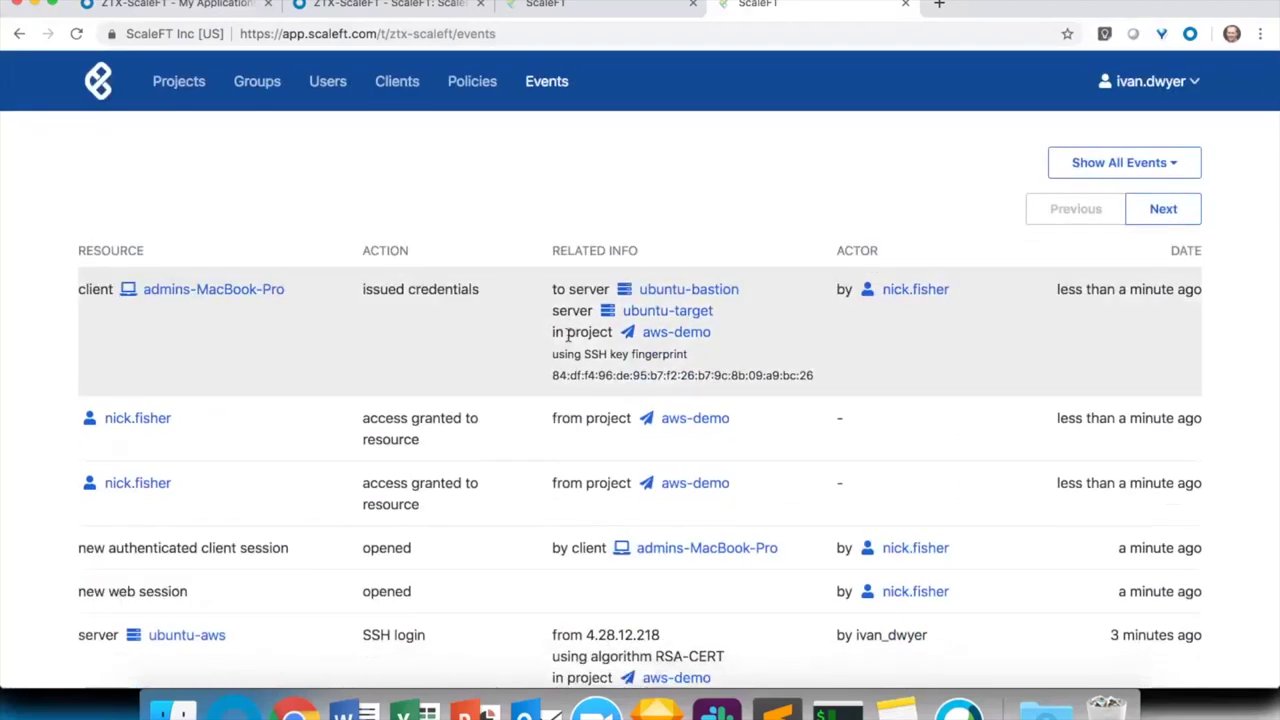
Open the aws-demo project and view its list of enrolled servers
left_click(177, 84)
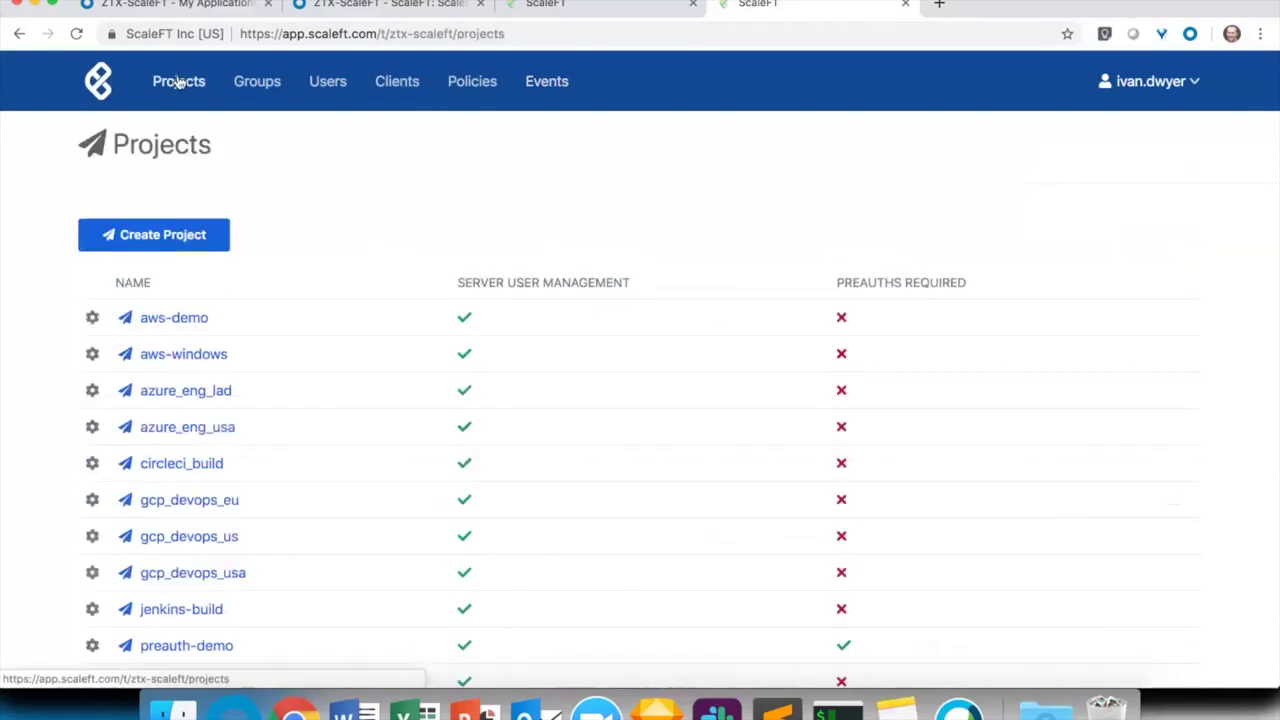
left_click(172, 319)
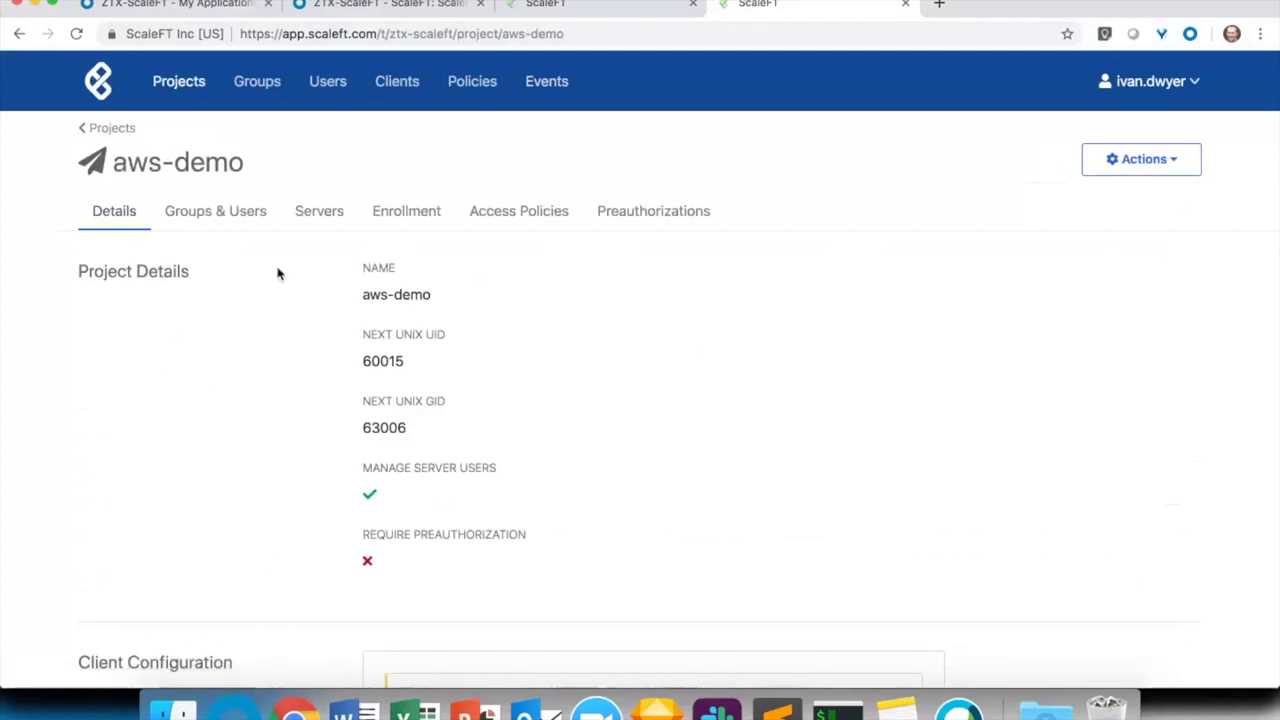
left_click(313, 213)
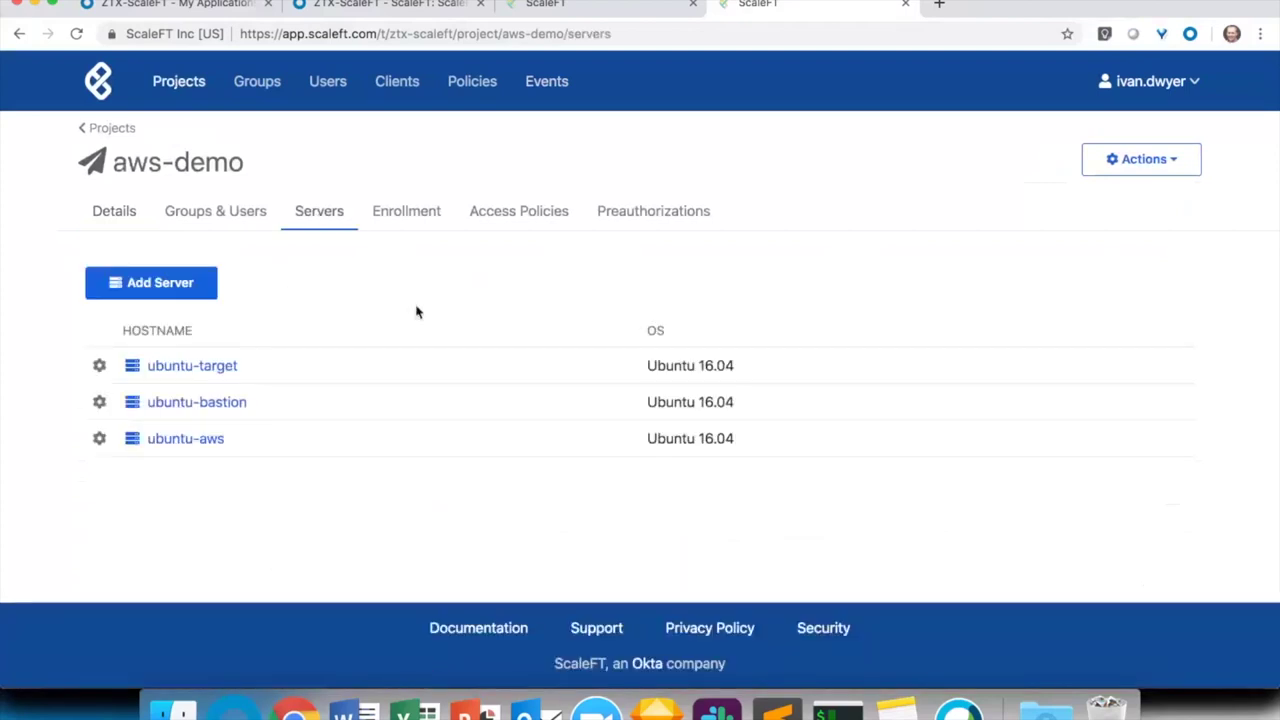
View the aws-demo project's groups and users and highlight the server group name of ScaleFT Operations
left_click(212, 212)
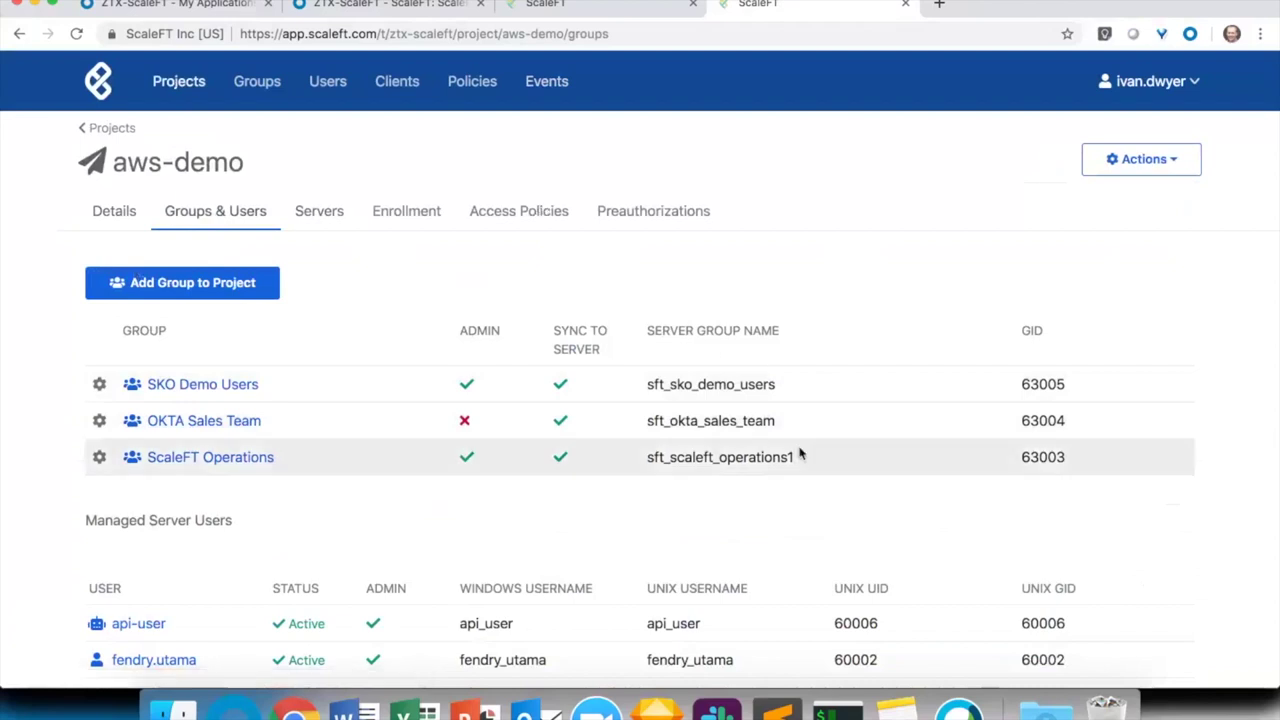
left_click_drag(794, 458, 646, 457)
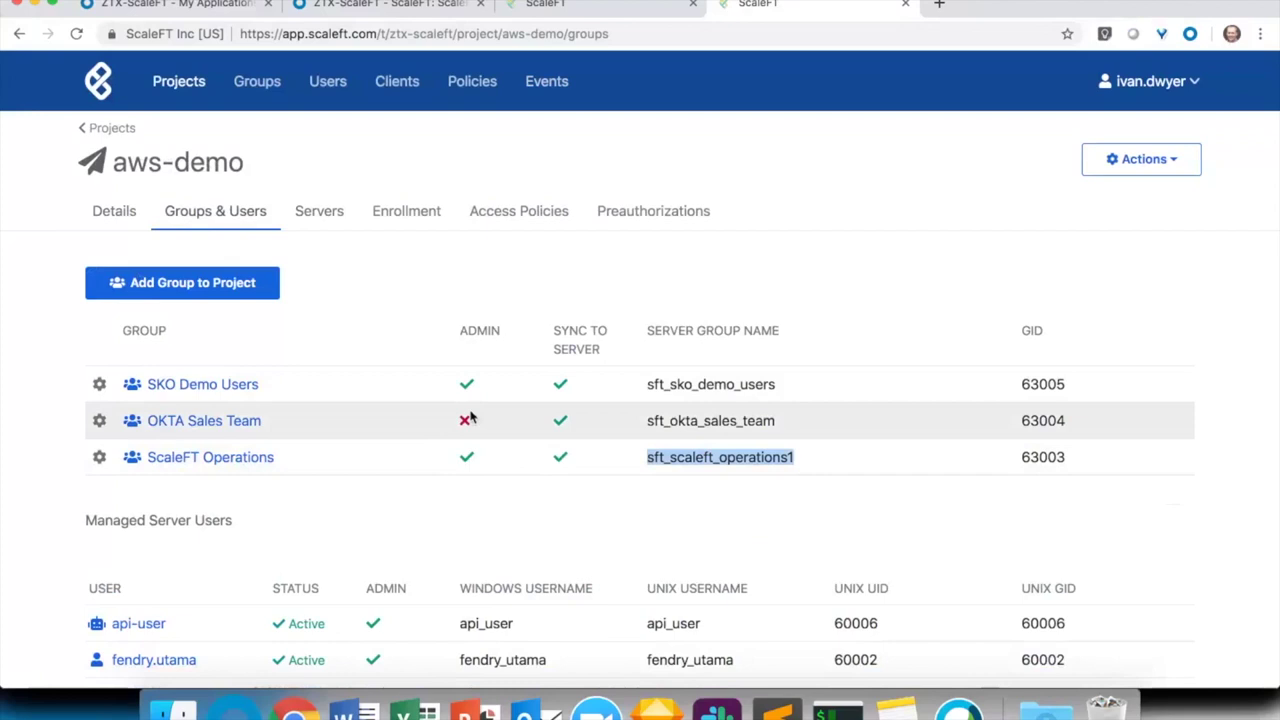
Add the windows-only access policy to the aws-demo project and dismiss the notification
left_click(538, 213)
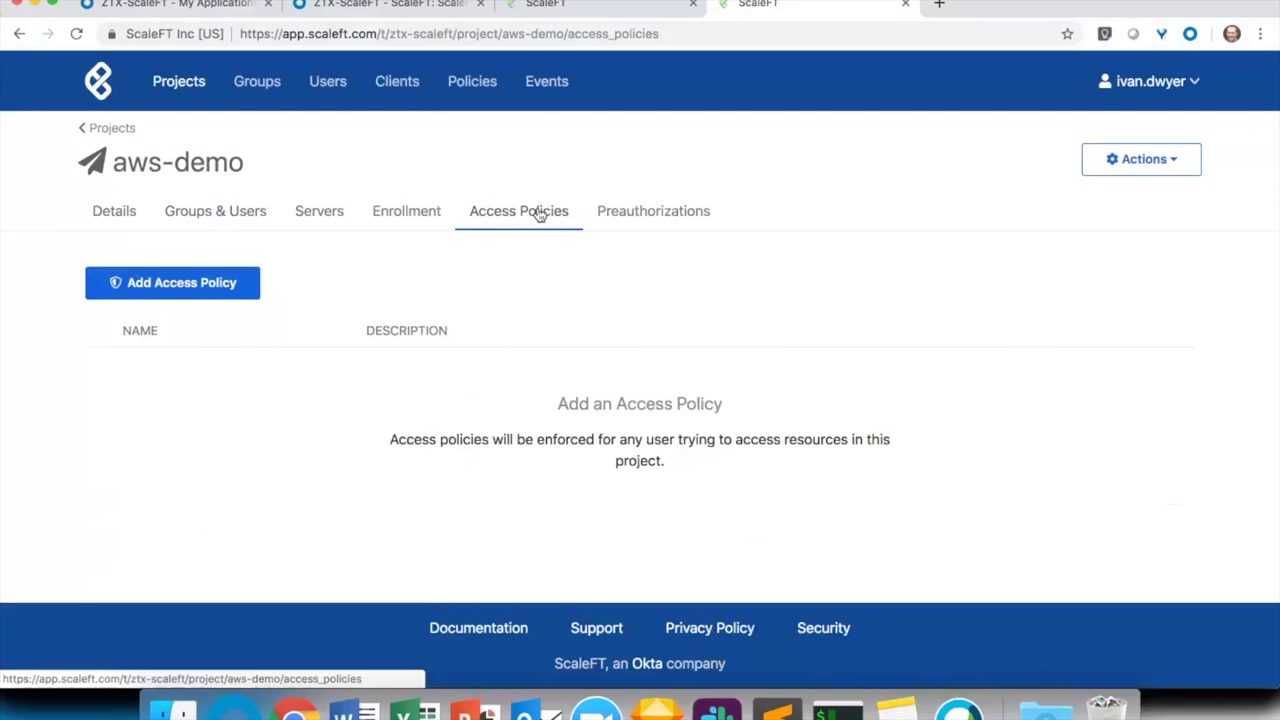
left_click(186, 283)
left_click(246, 266)
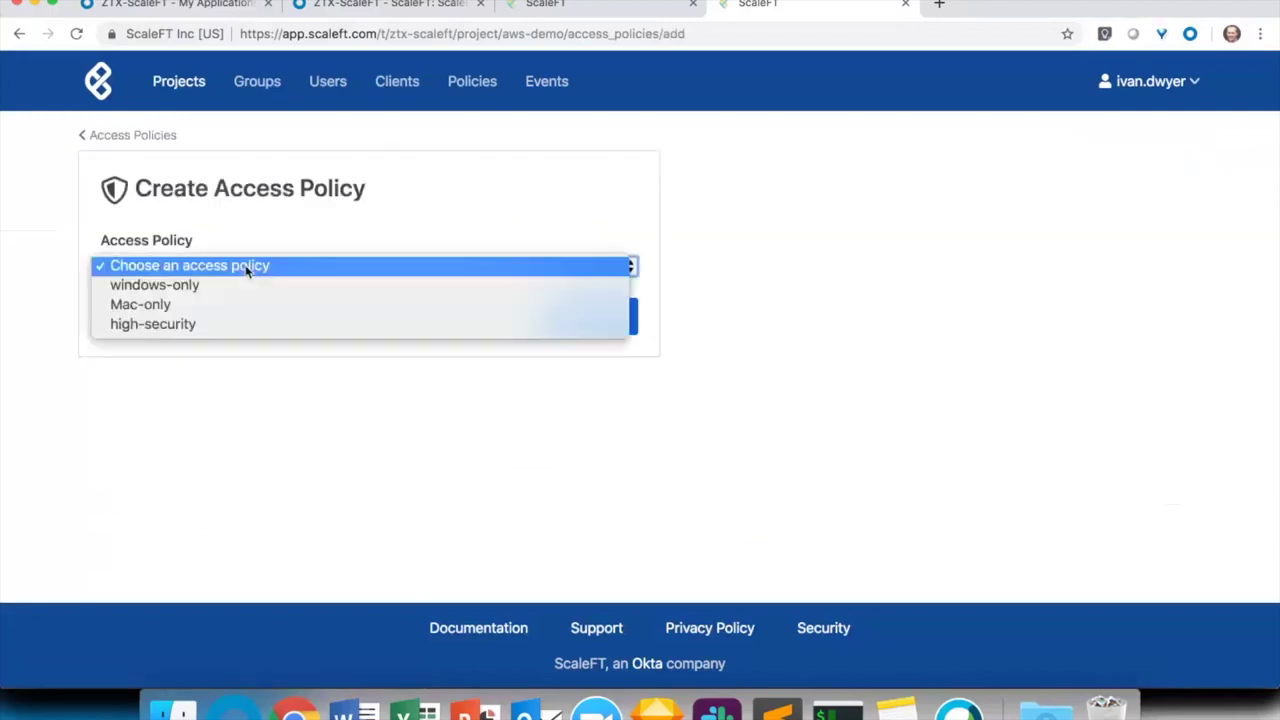
left_click(236, 285)
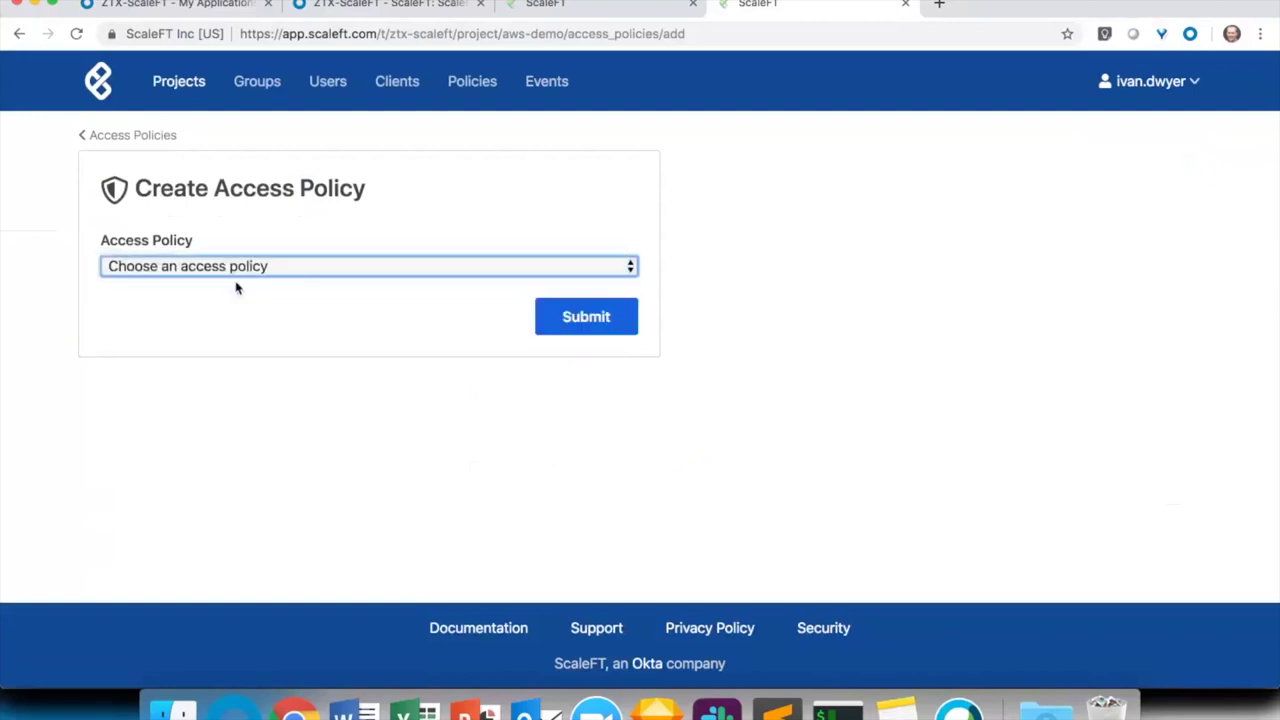
left_click(580, 320)
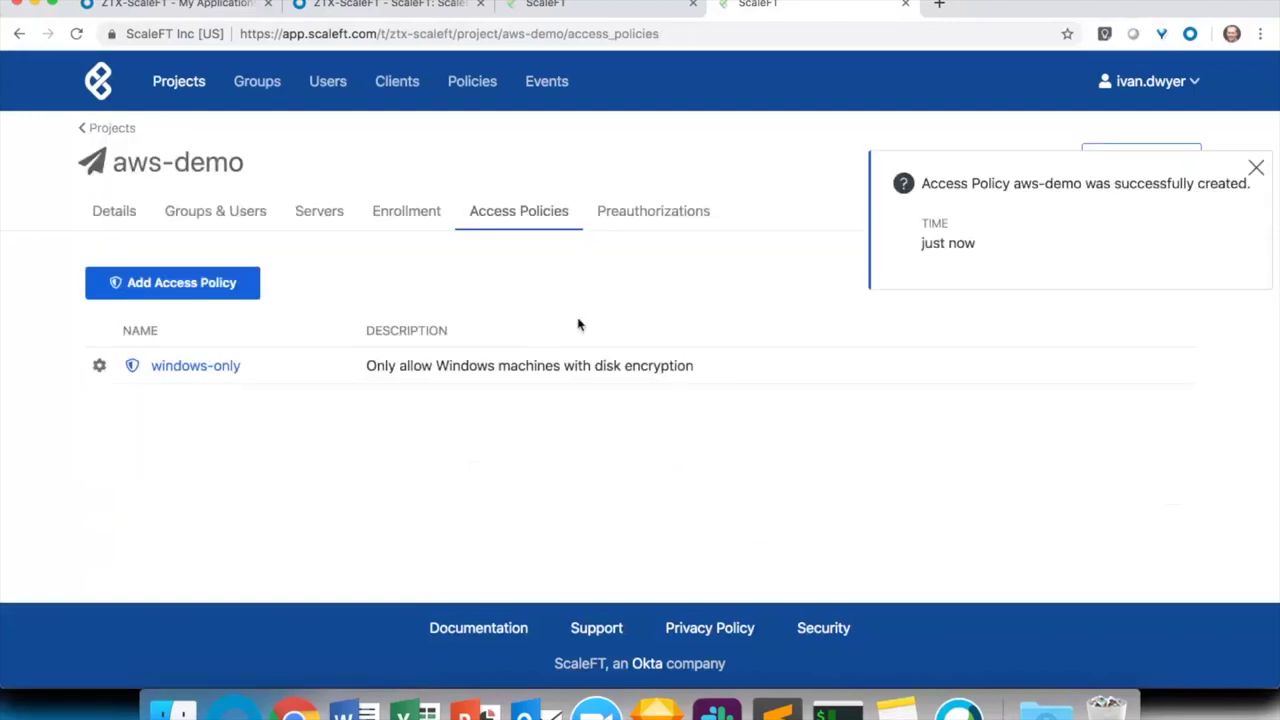
left_click(1256, 168)
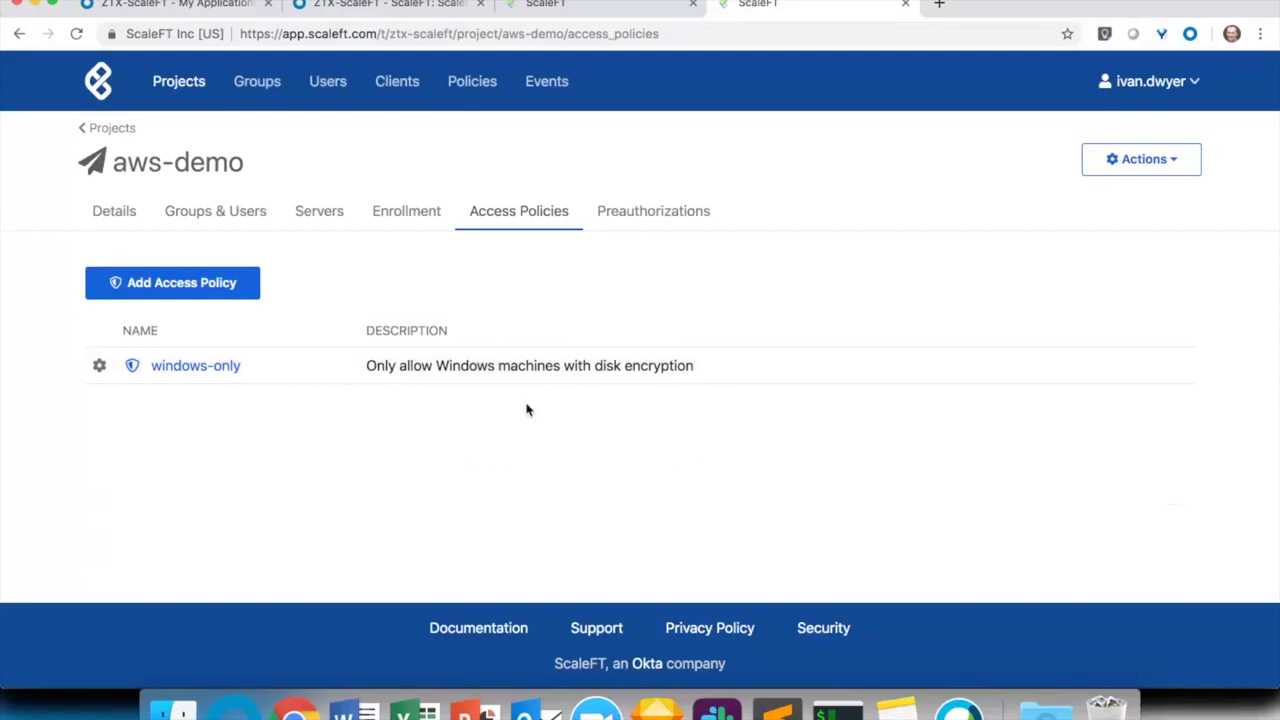
Switch to the terminal and try to log in to the server with "ssh ubuntu-aws"
key("super+Tab")
key("Up")
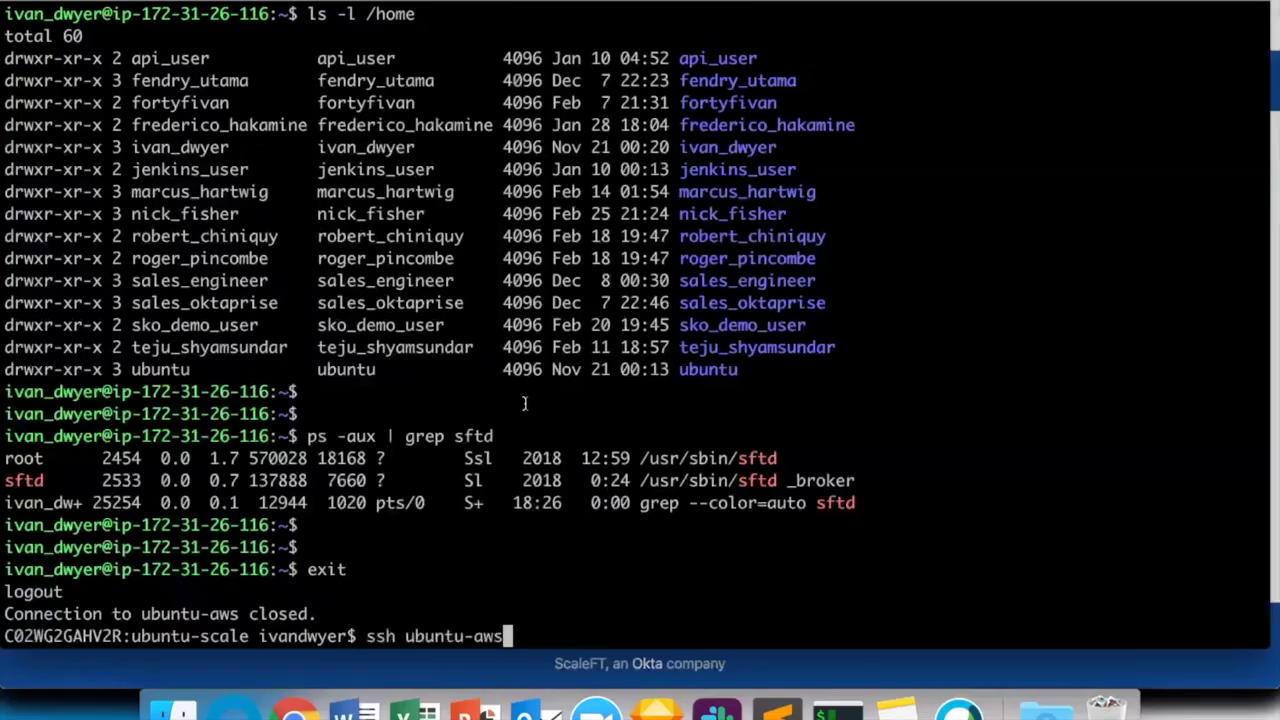
key("Return")
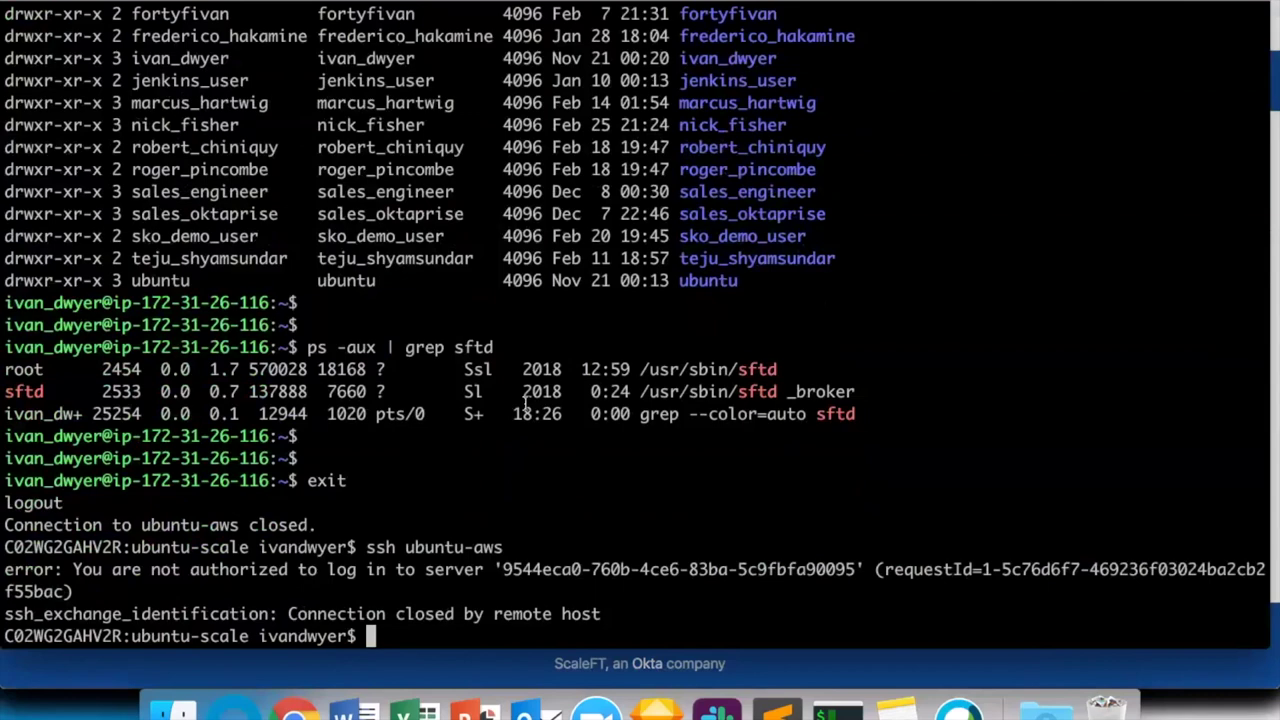
Switch to the ScaleFT dashboard in the browser and remove the windows-only access policy from the aws-demo project
key("super+Tab")
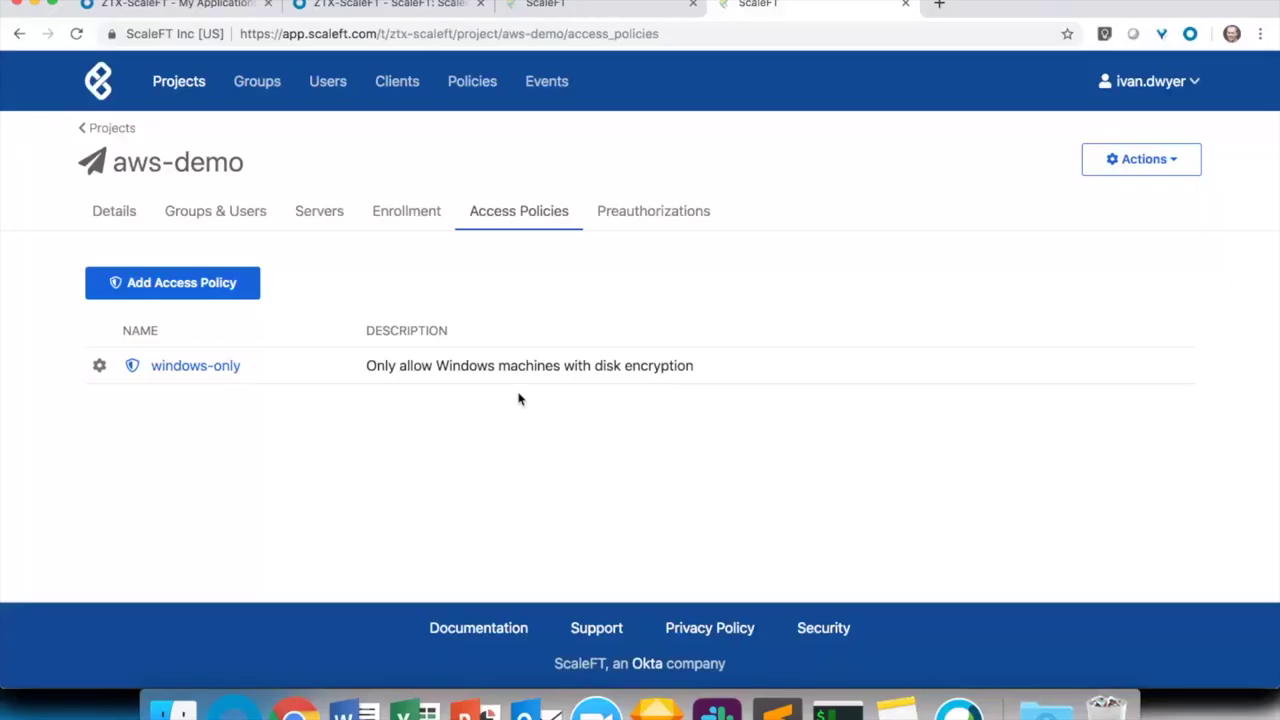
left_click(99, 367)
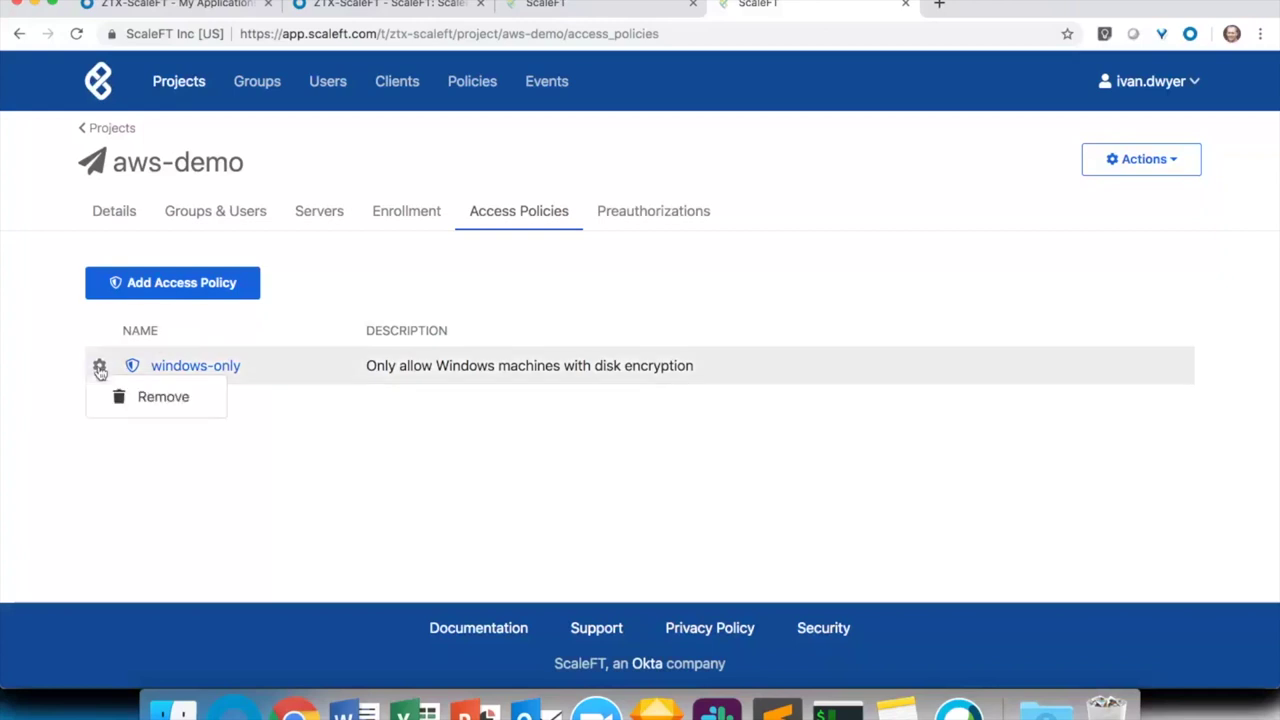
left_click(146, 399)
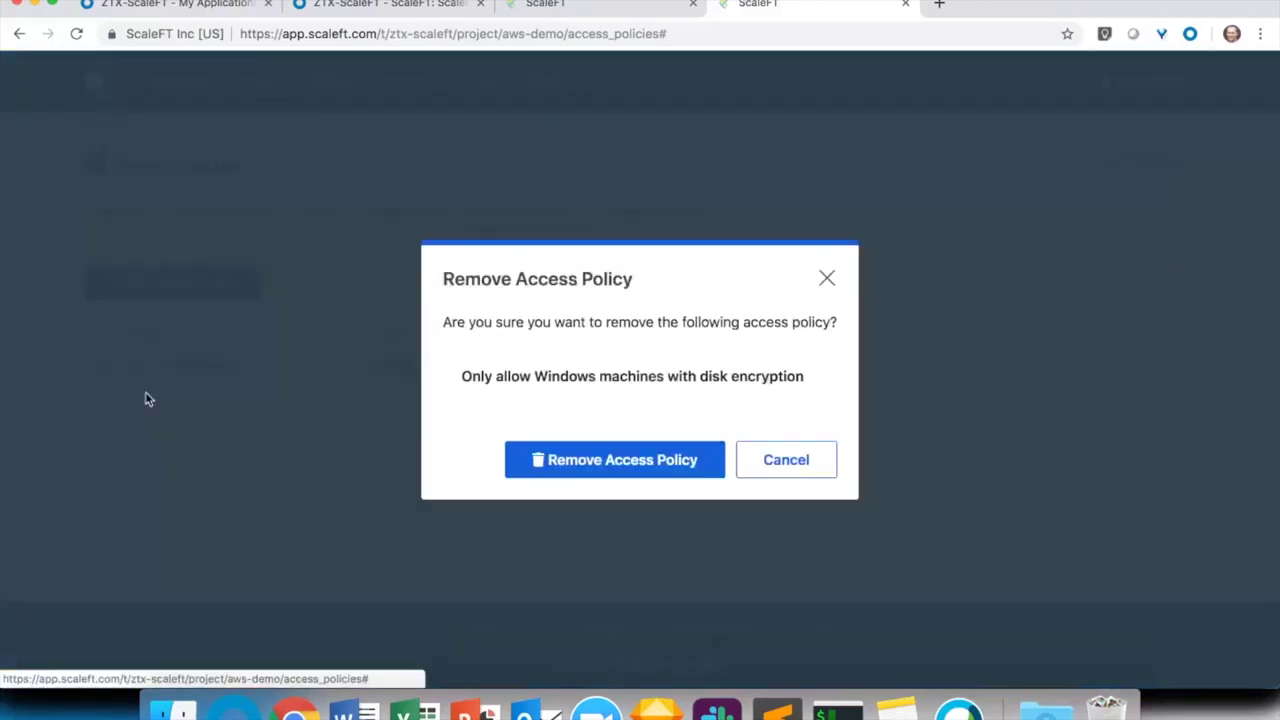
left_click(563, 464)
left_click(1255, 166)
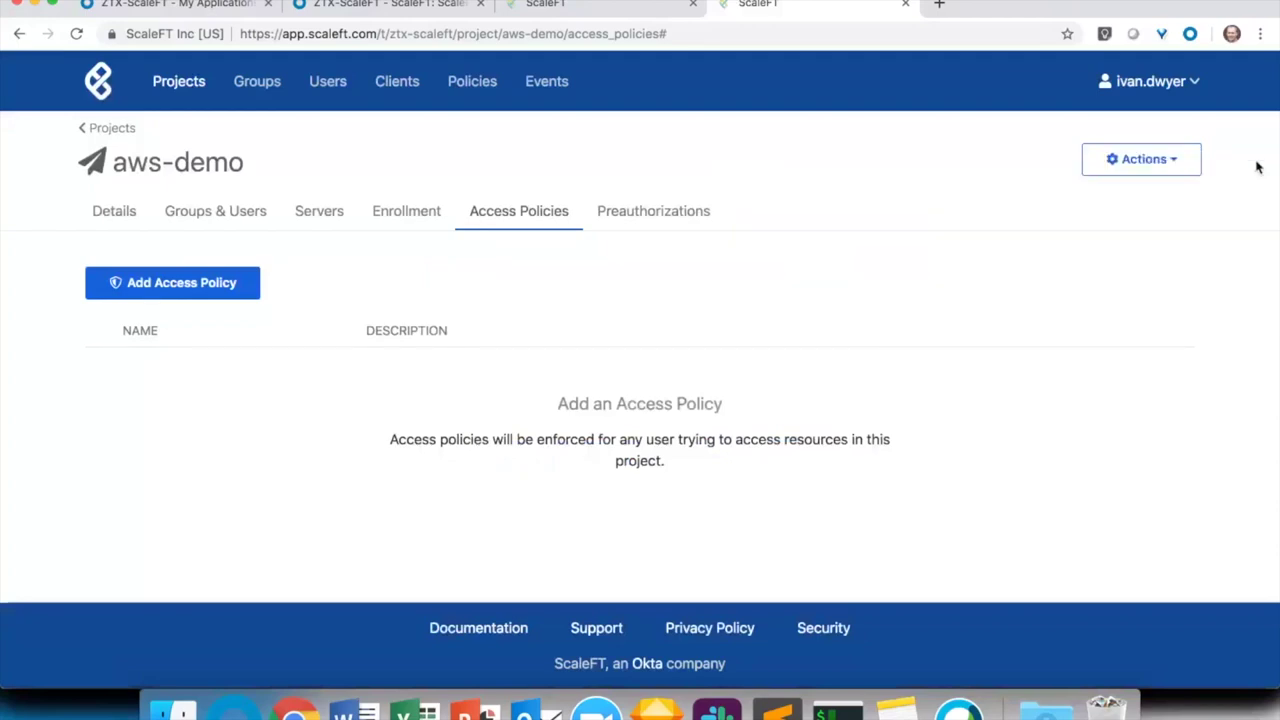
Switch to the terminal, log in to the server again with "ssh ubuntu-aws", and close the session with "exit"
key("super+Tab")
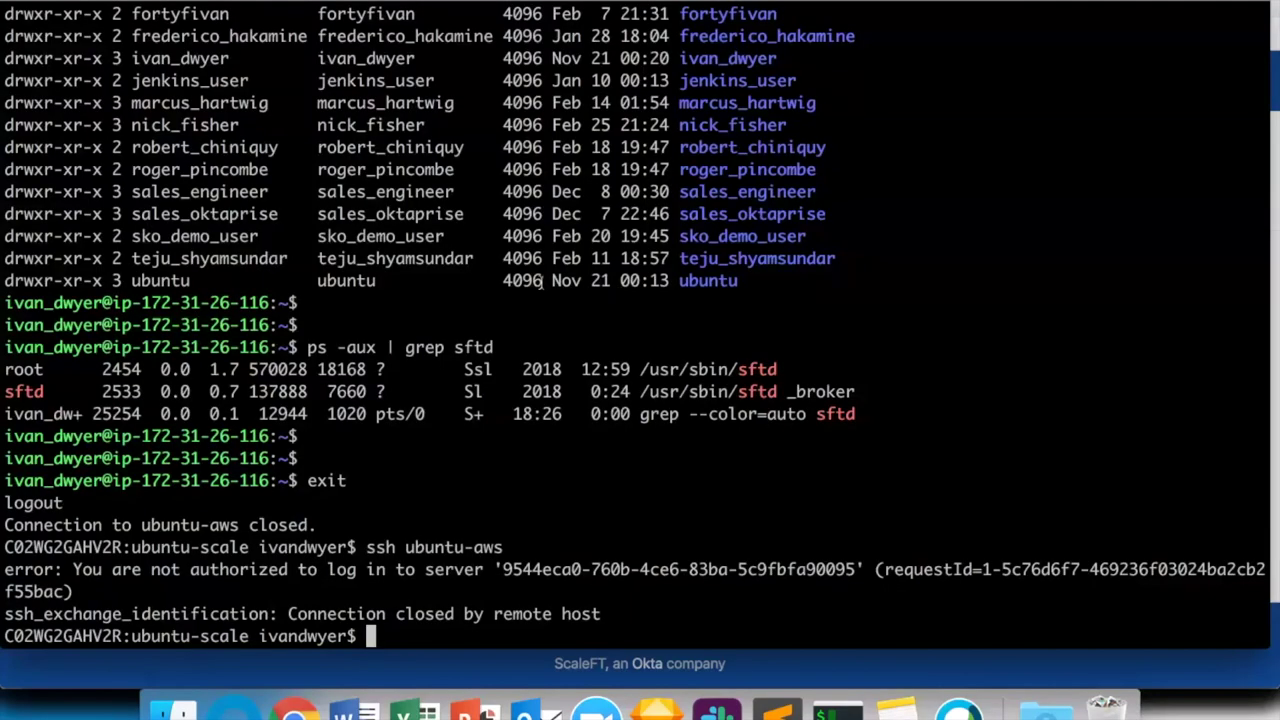
key("Up")
key("Return")
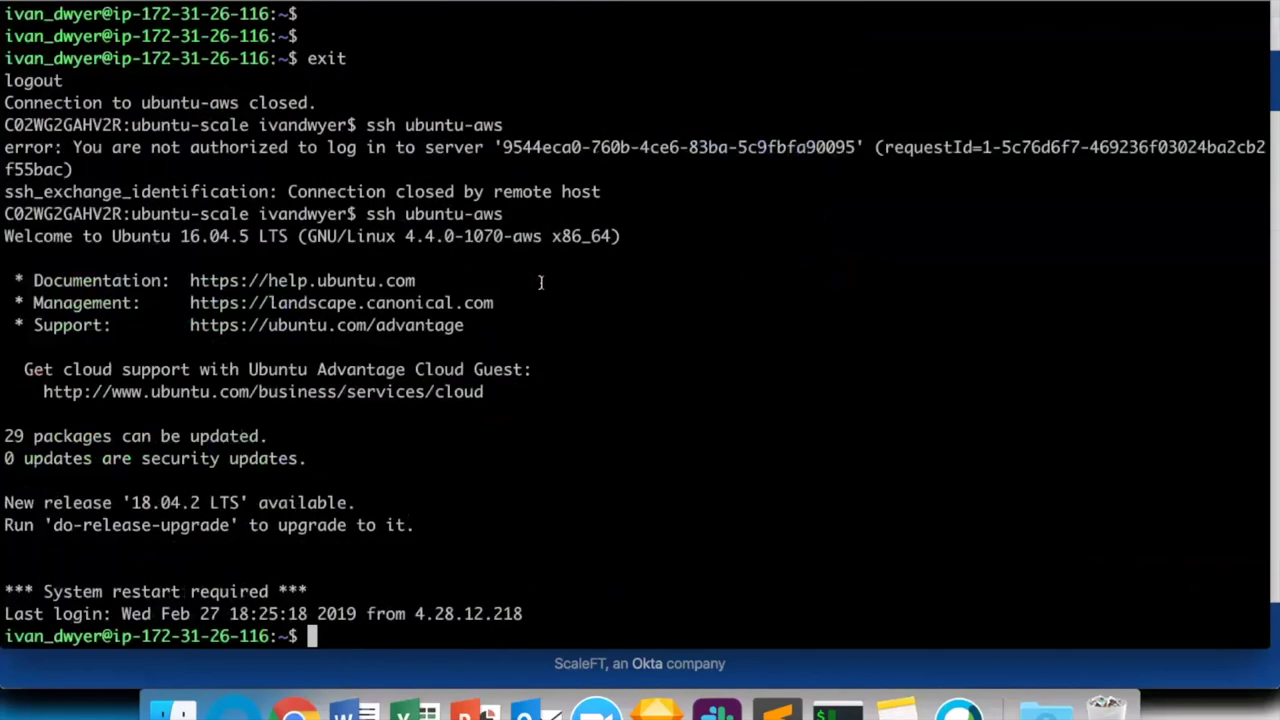
type("exit")
key("Return")
Switch to the browser and return to the groups and users of the aws-demo project
key("super+Tab")
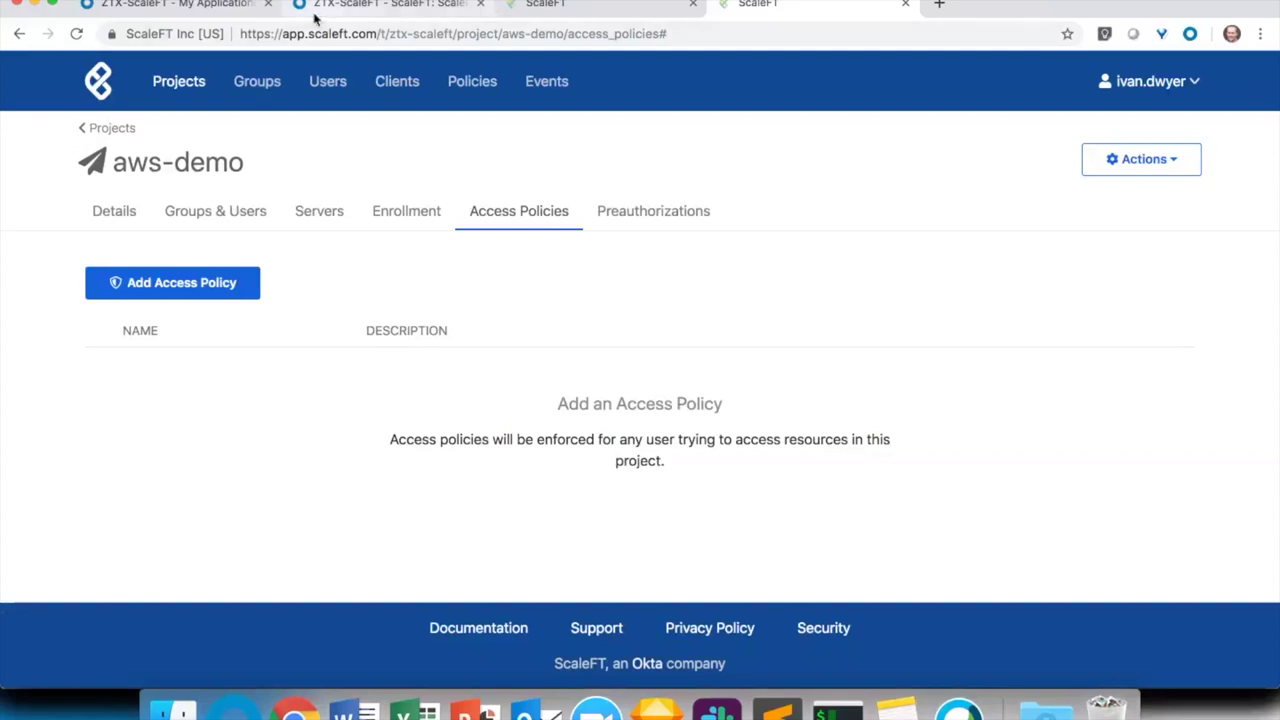
left_click(215, 210)
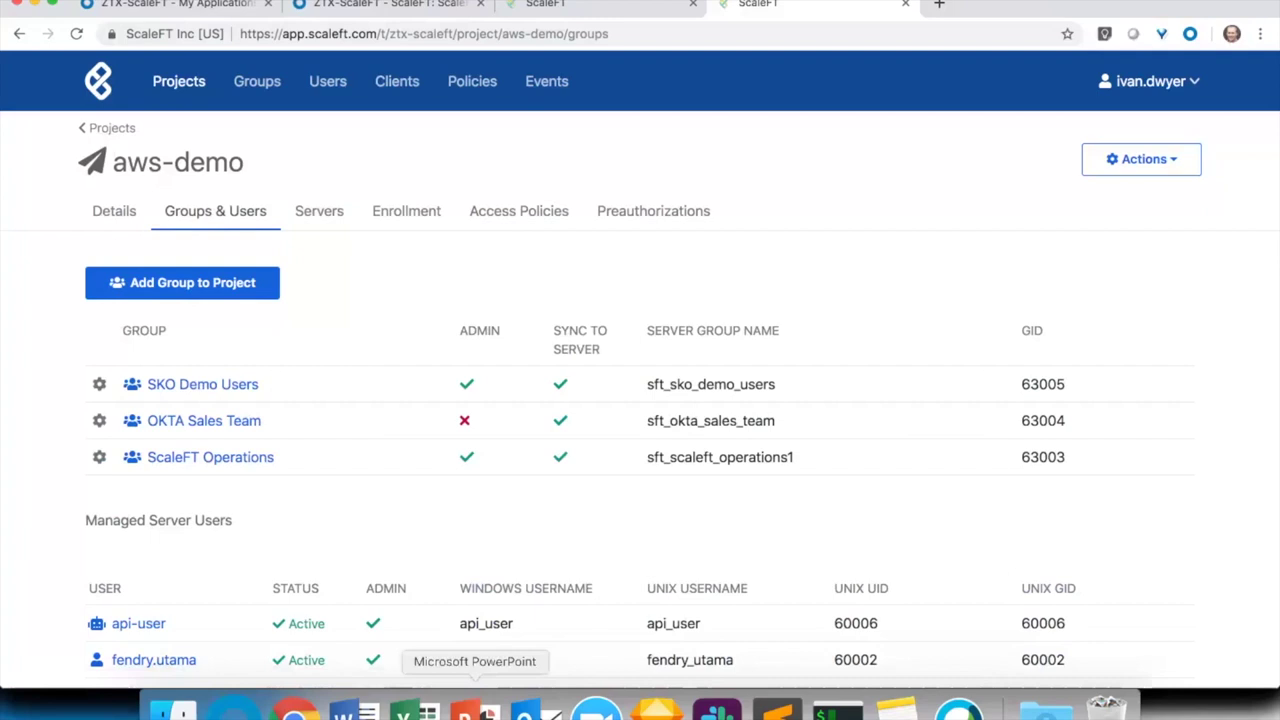
Switch to PowerPoint and show slide 14, "Our Cloud Native architecture favors..."
left_click(475, 710)
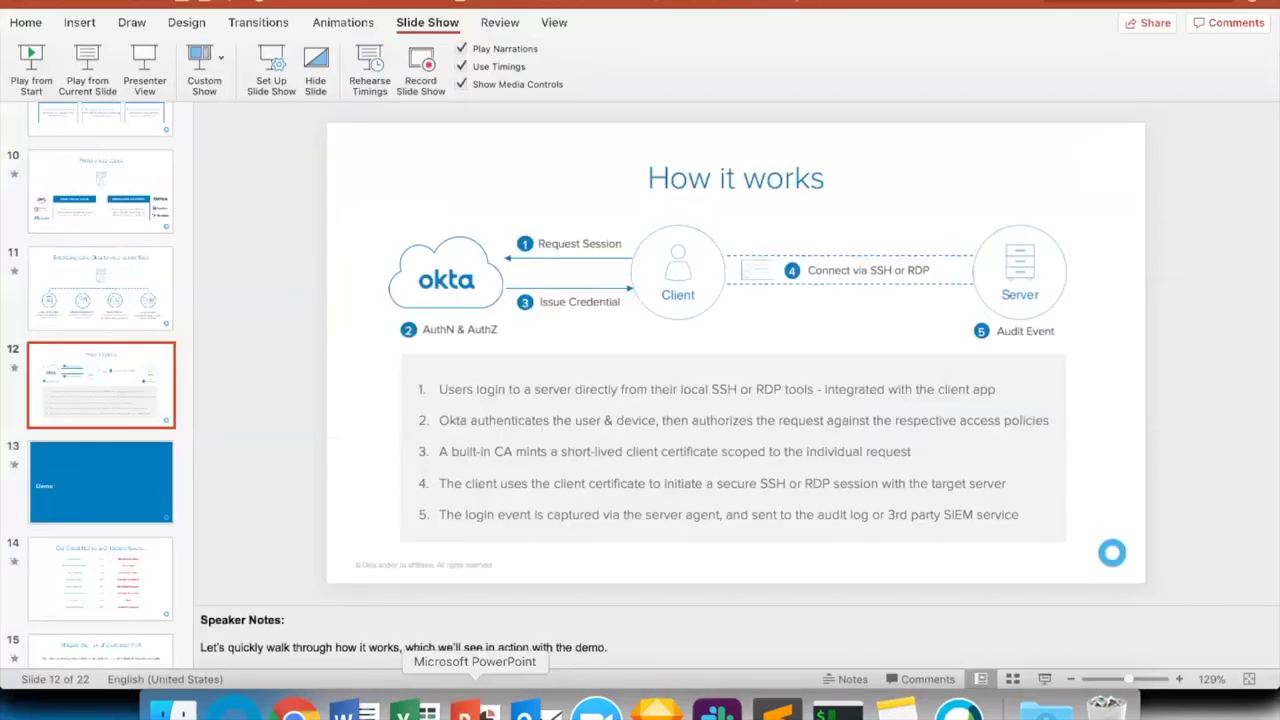
left_click(108, 574)
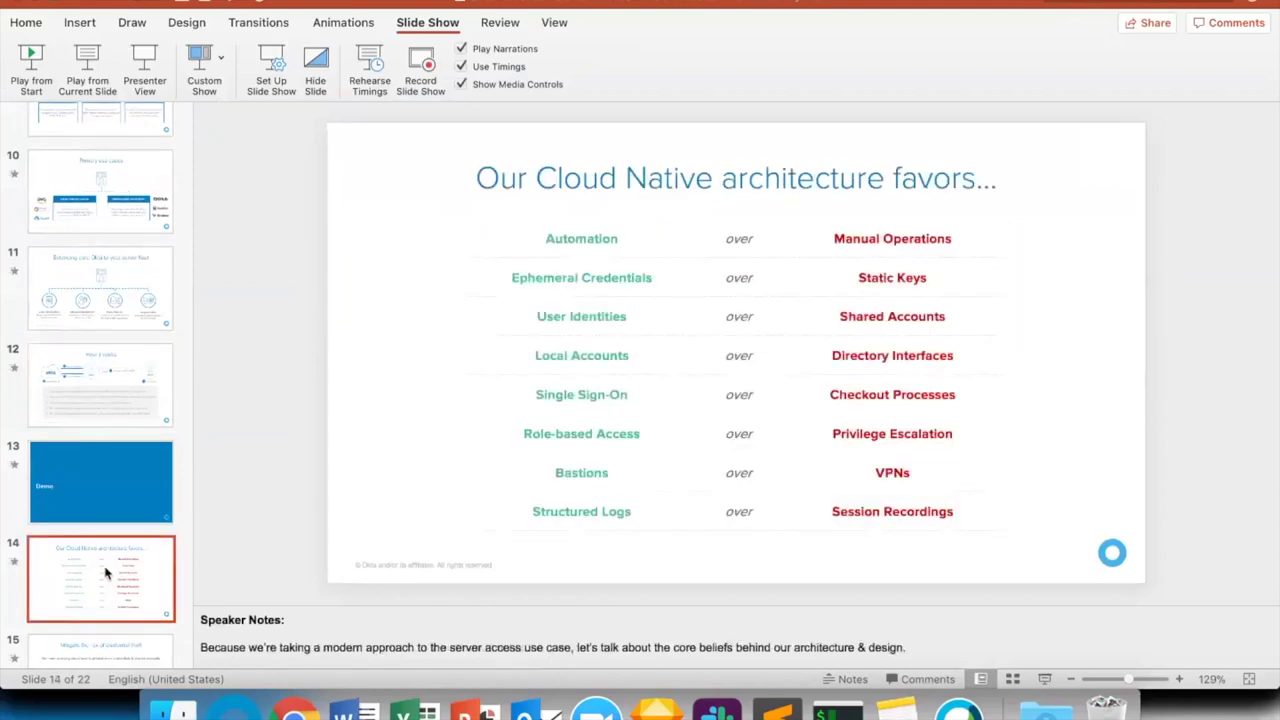
Present the slide show starting from slide 14, "Our Cloud Native architecture favors..."
left_click(87, 66)
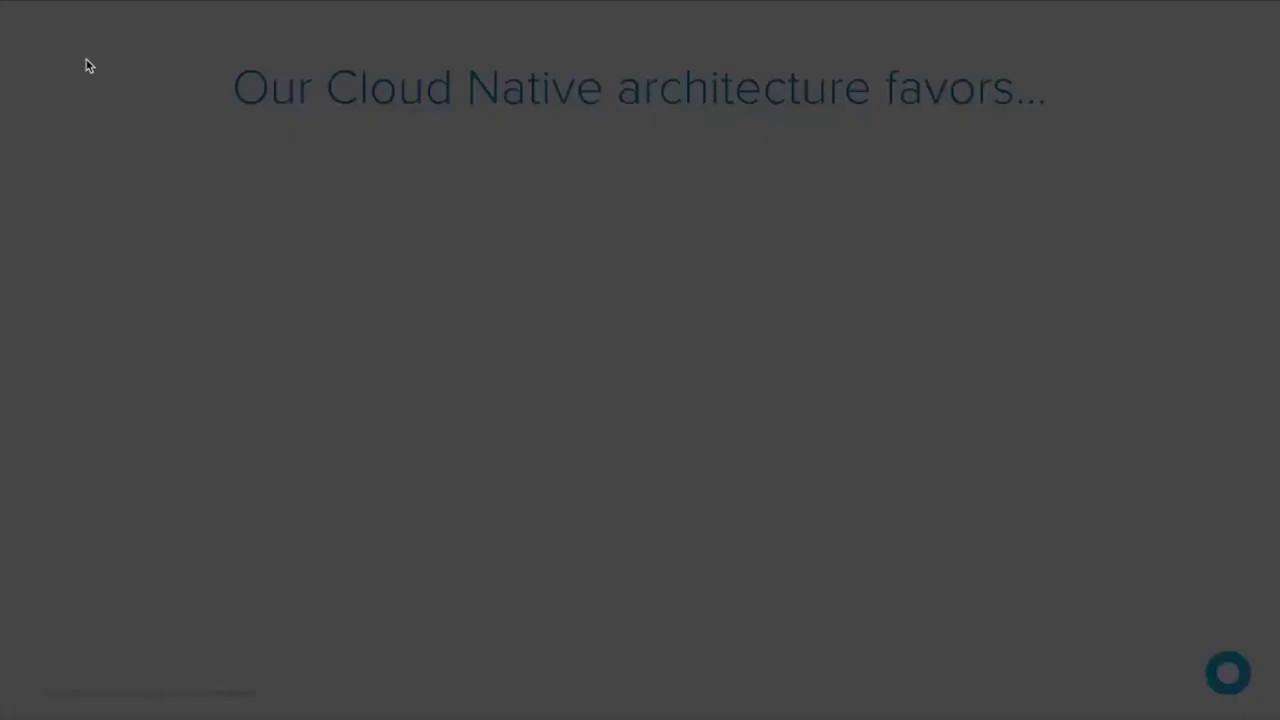
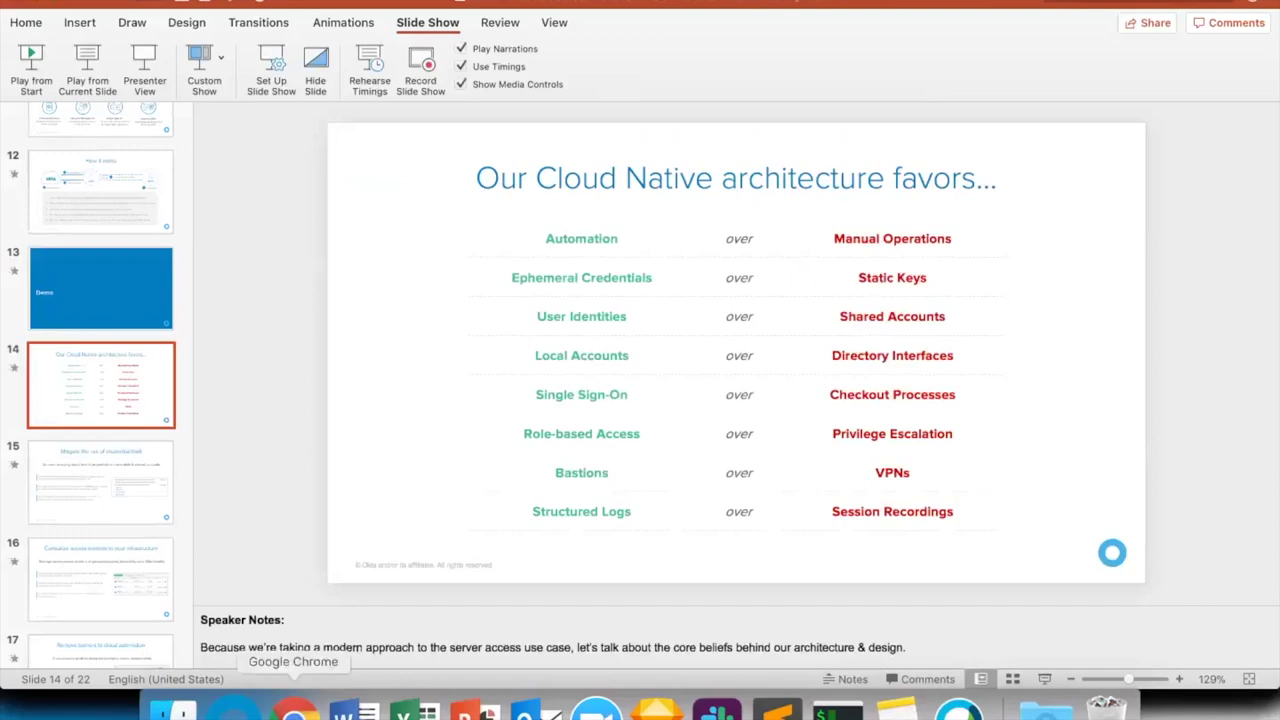
Switch to the browser and open the sign-on policy rules of the ScaleFT application in the Okta admin console
left_click(219, 6)
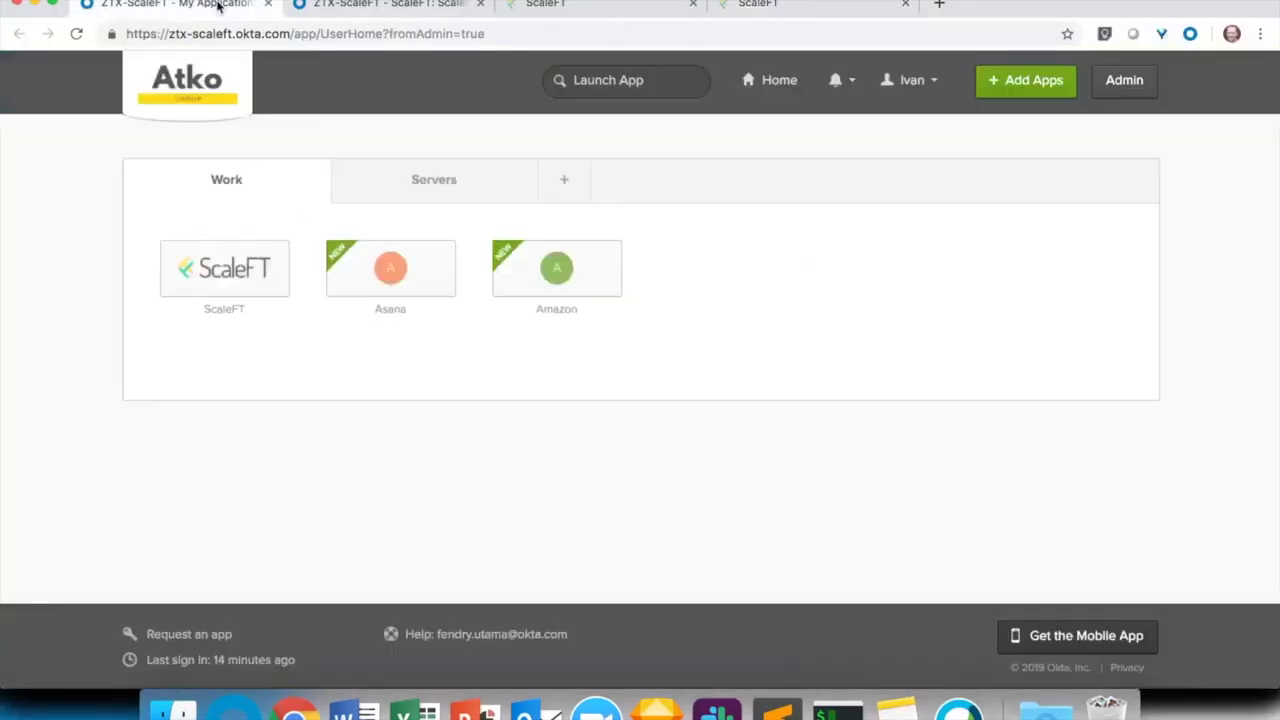
left_click(319, 5)
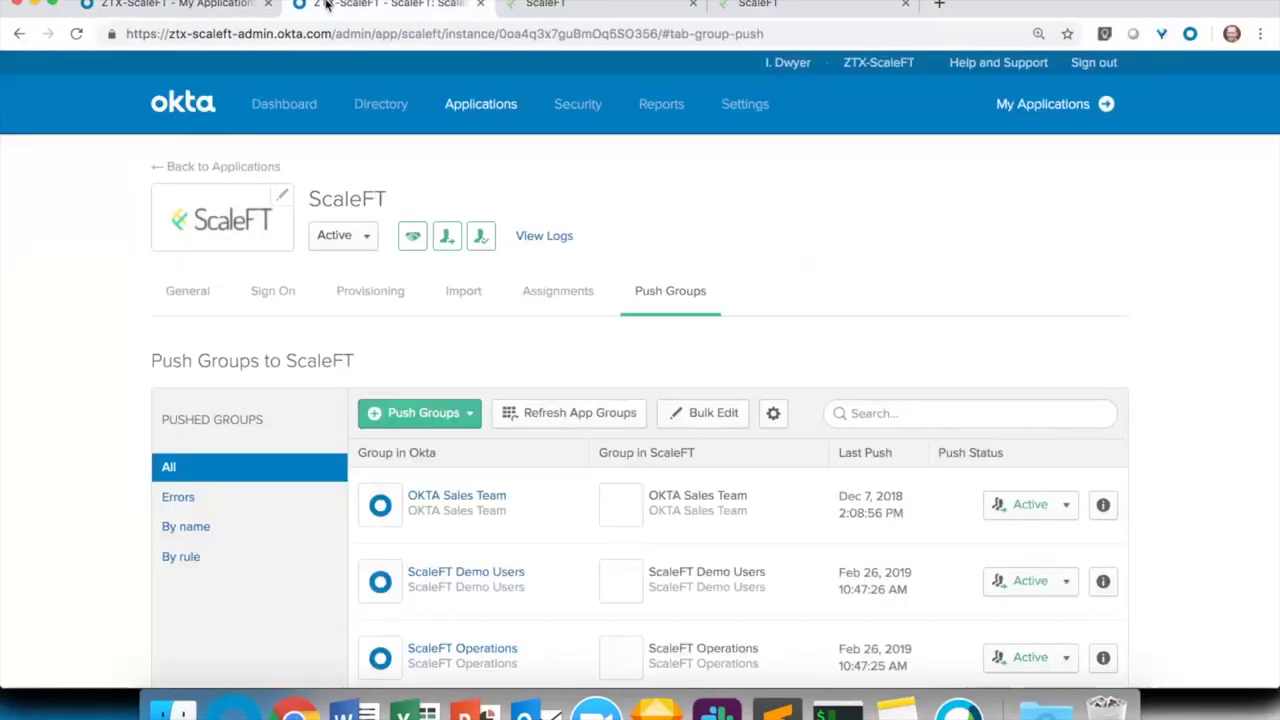
left_click(280, 292)
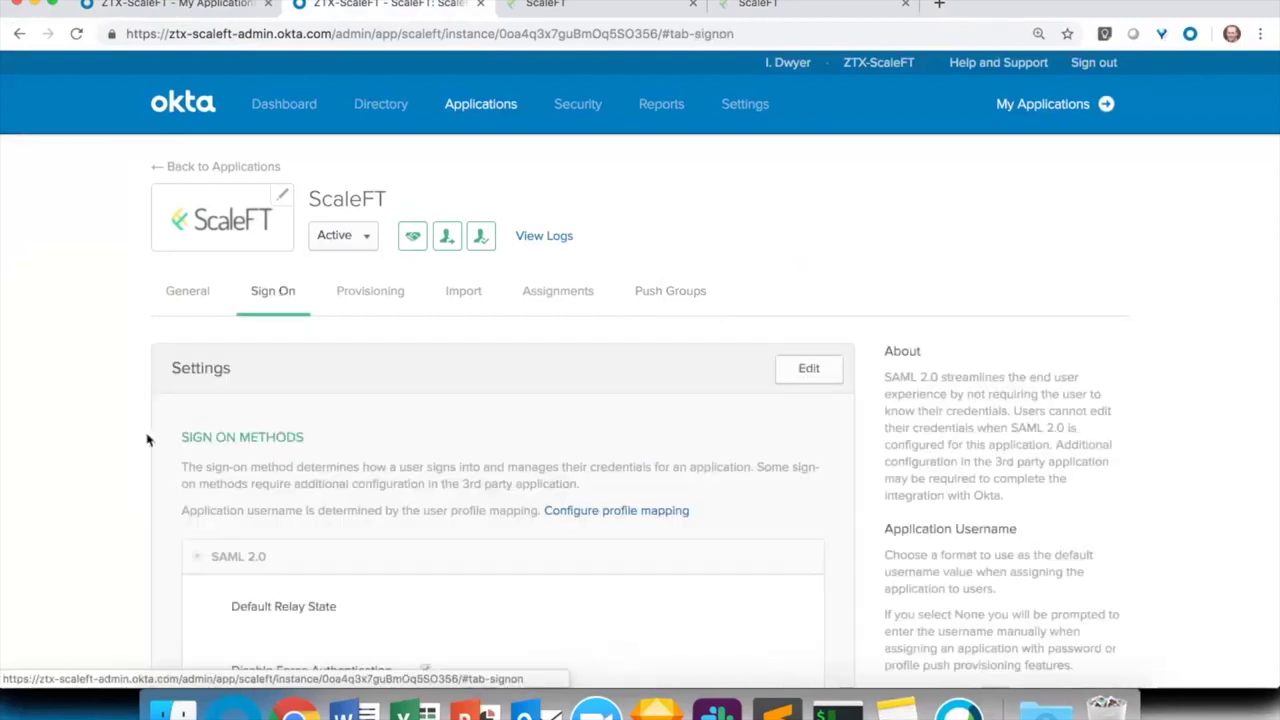
scroll(120, 463, "down", 10)
scroll(120, 463, "down", 3)
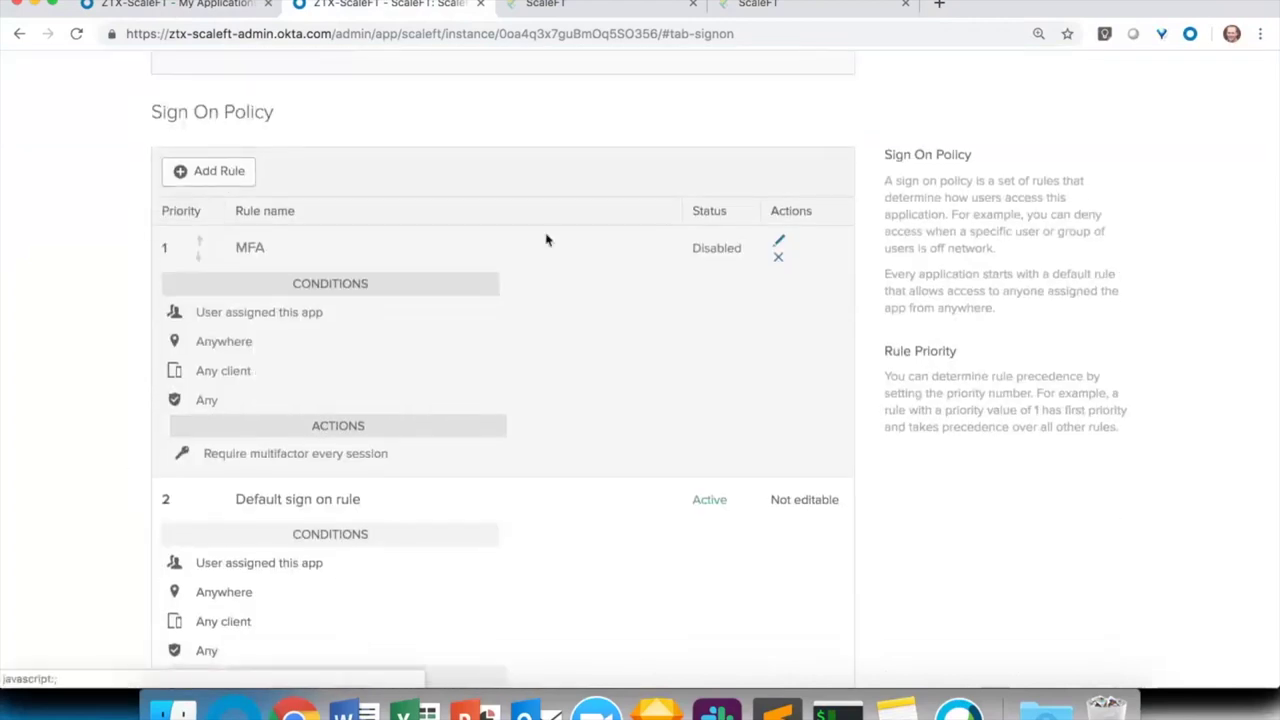
Enable the disabled MFA sign-on rule, keeping the factor prompt at once per session, and save it
left_click(779, 244)
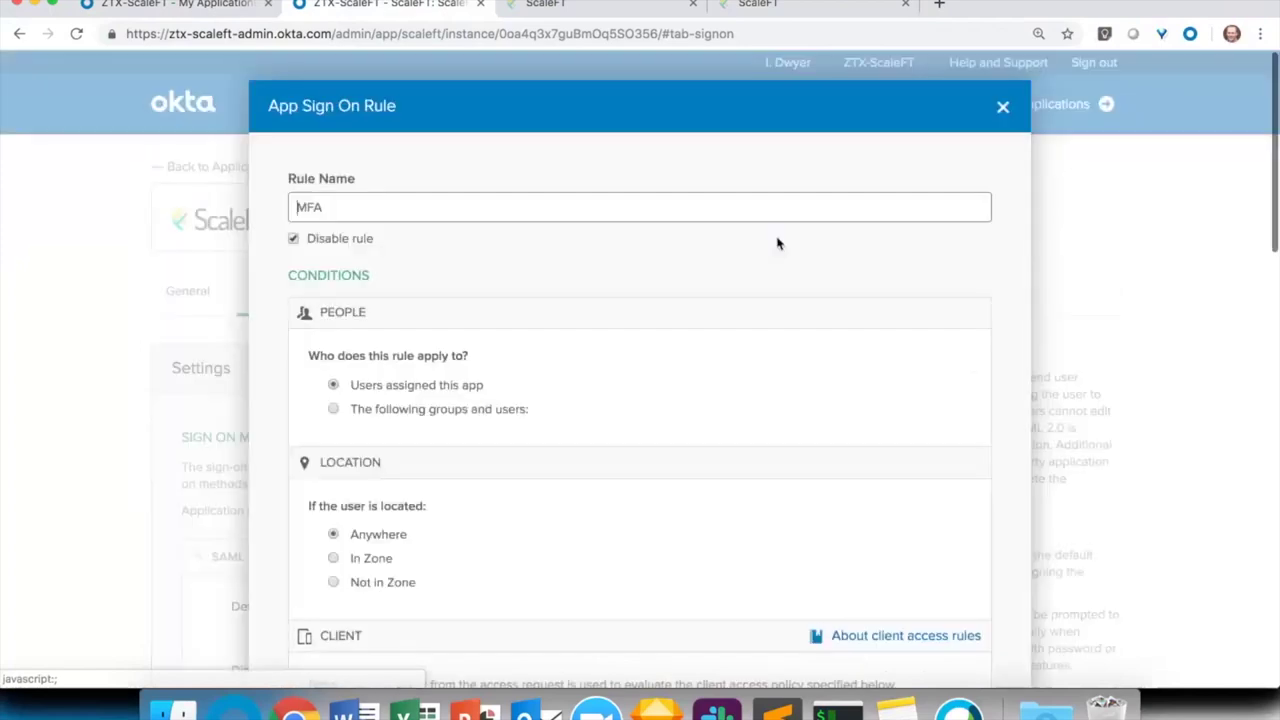
scroll(537, 212, "down", 5)
scroll(538, 215, "down", 10)
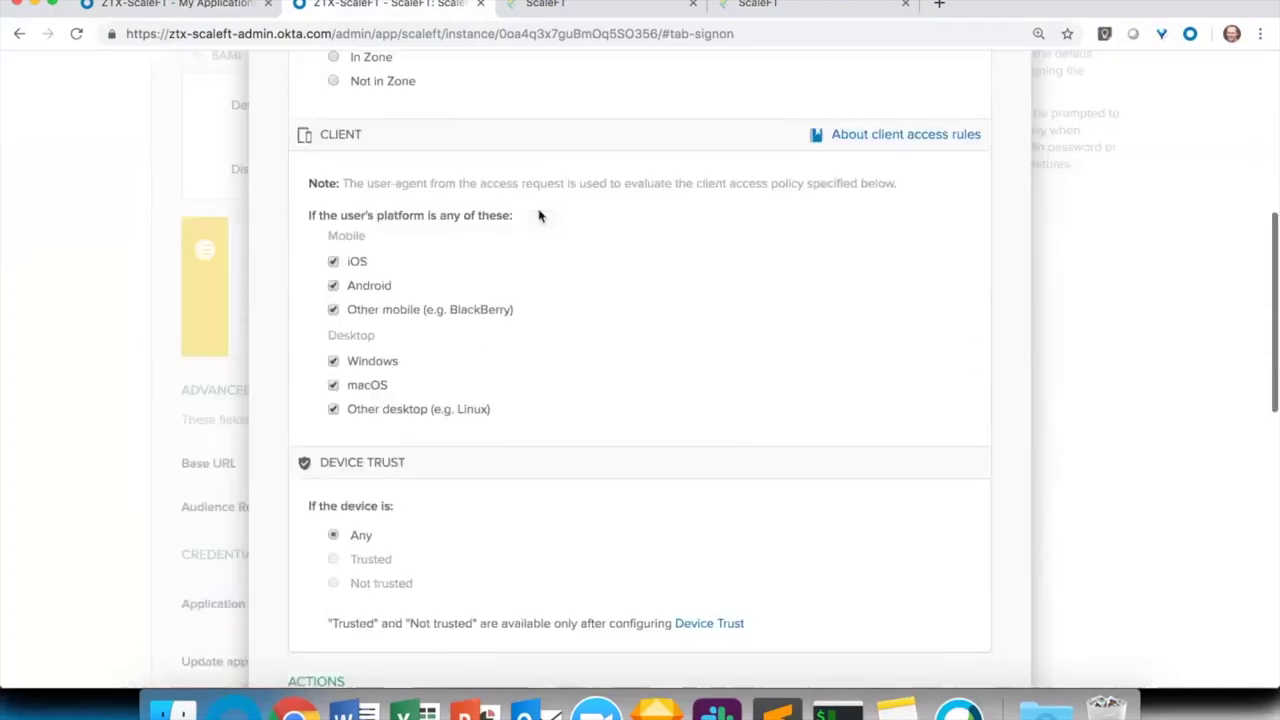
scroll(538, 215, "down", 1)
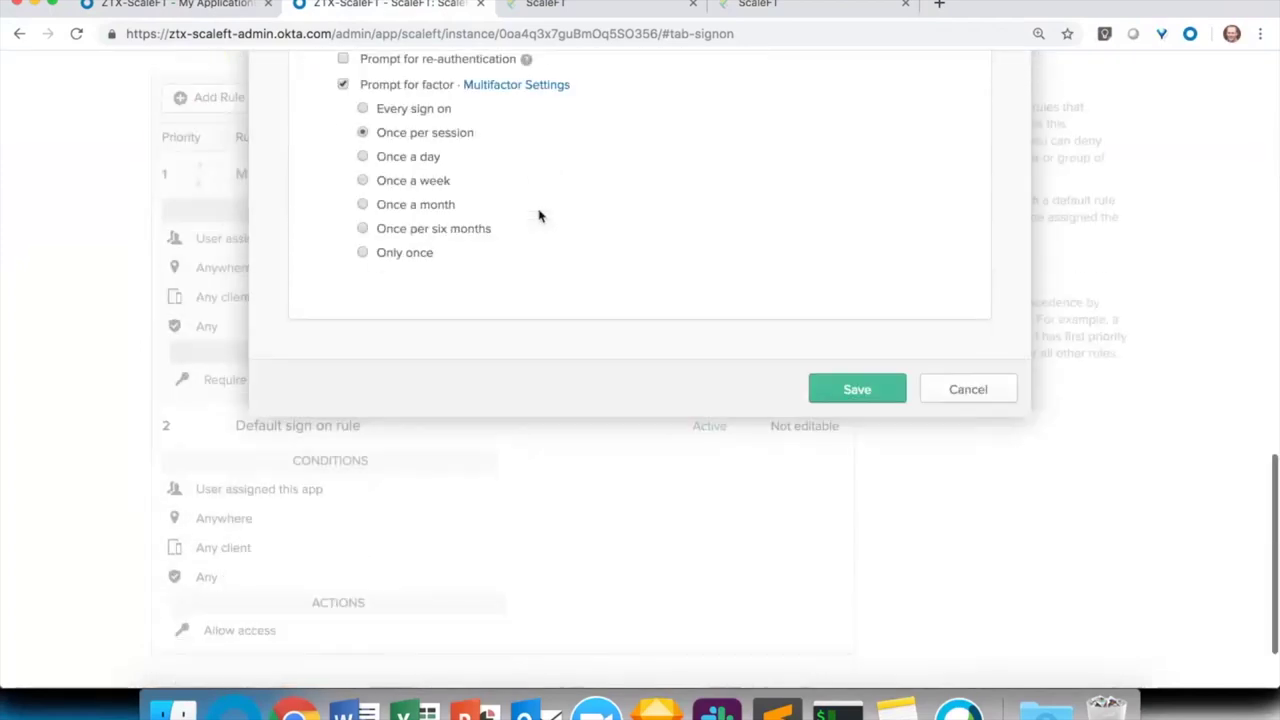
scroll(537, 214, "up", 15)
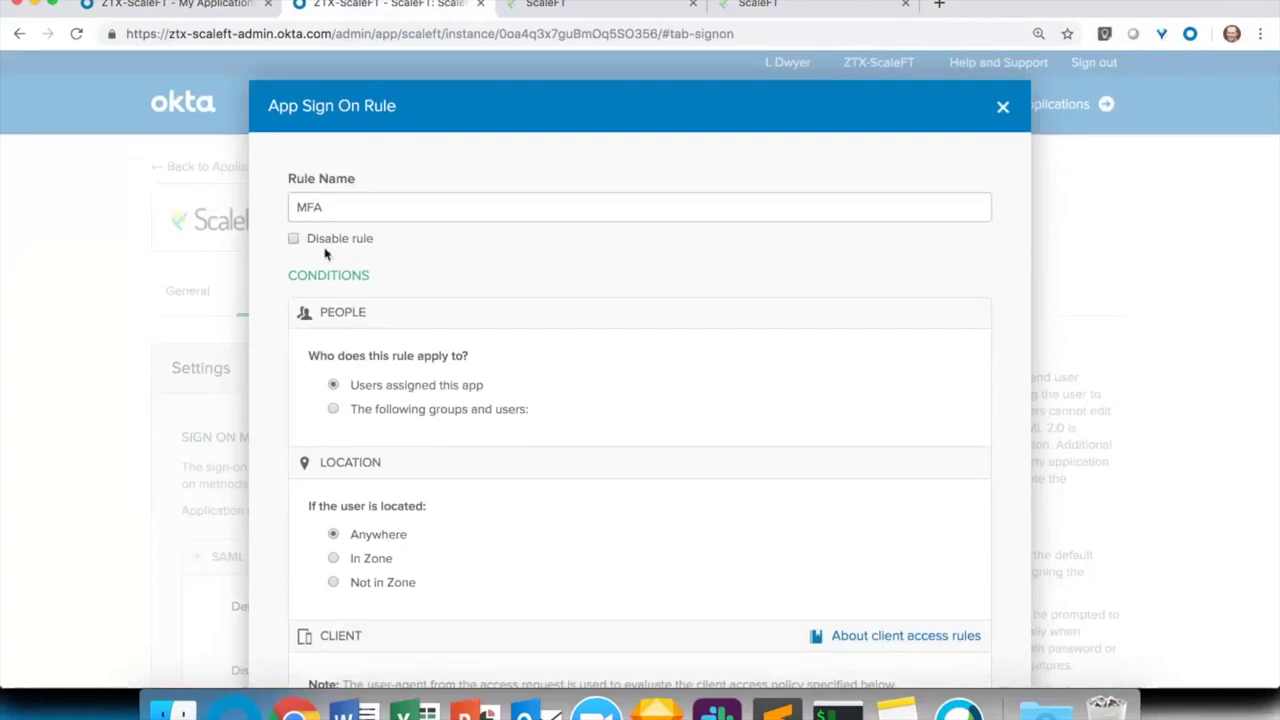
scroll(560, 308, "down", 12)
scroll(565, 308, "down", 3)
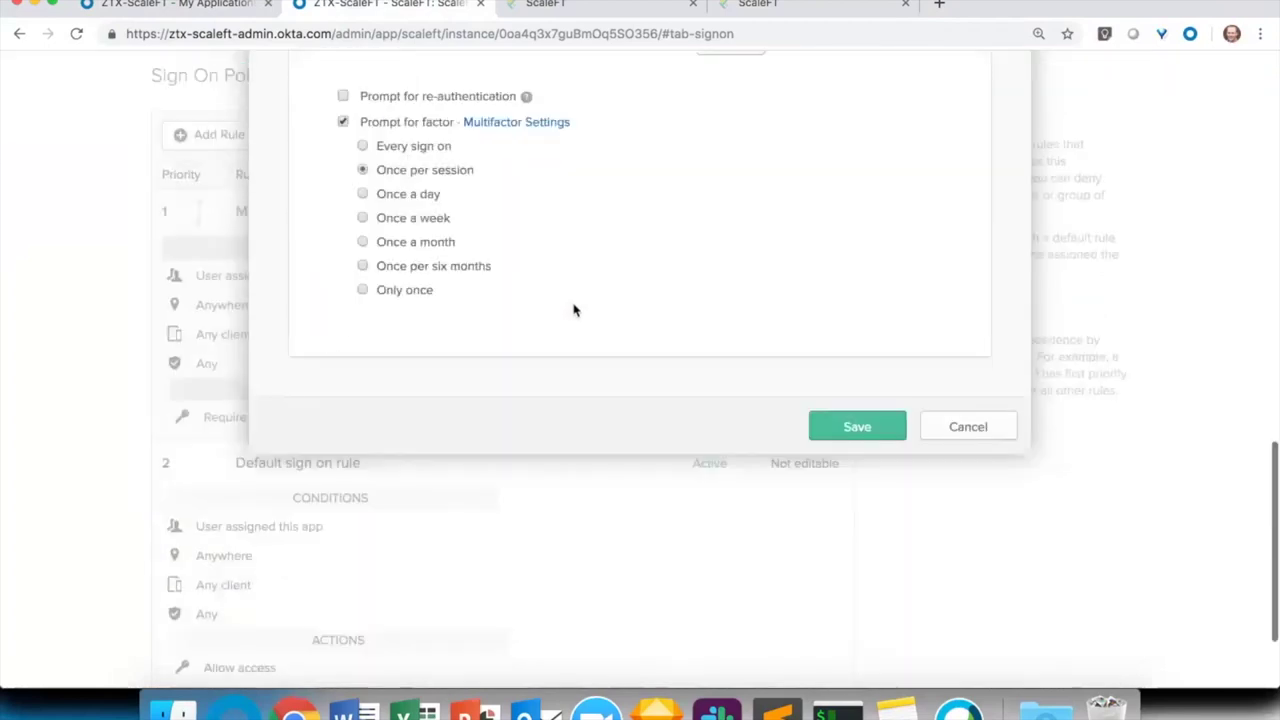
left_click(855, 428)
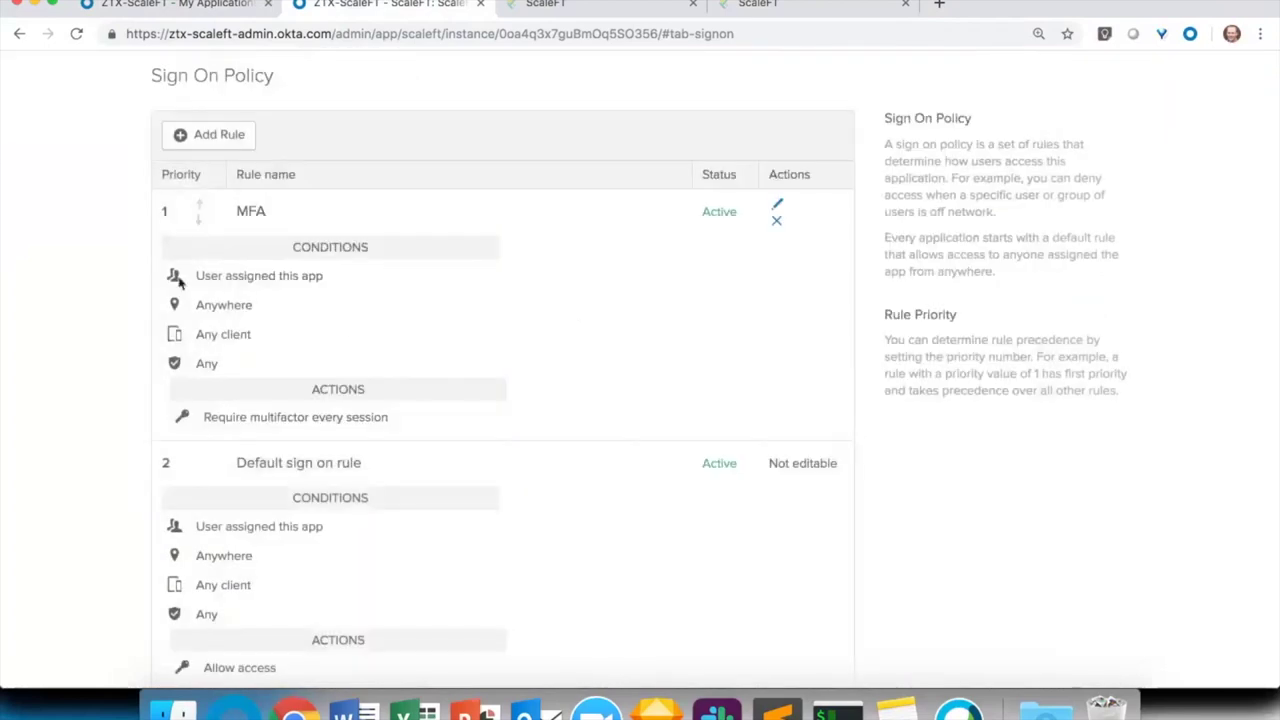
scroll(74, 301, "up", 10)
scroll(73, 302, "up", 5)
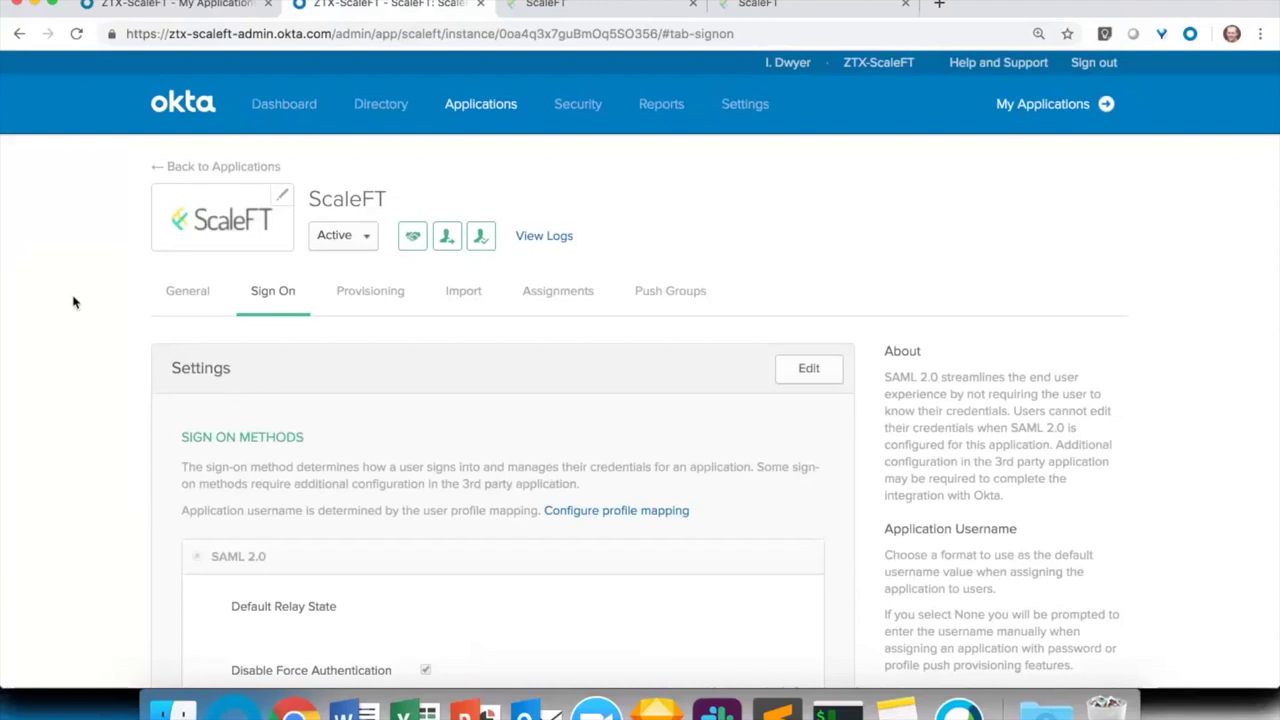
Switch to the terminal, clear the screen and end the ScaleFT client session with "sft logout"
key("super+Tab")
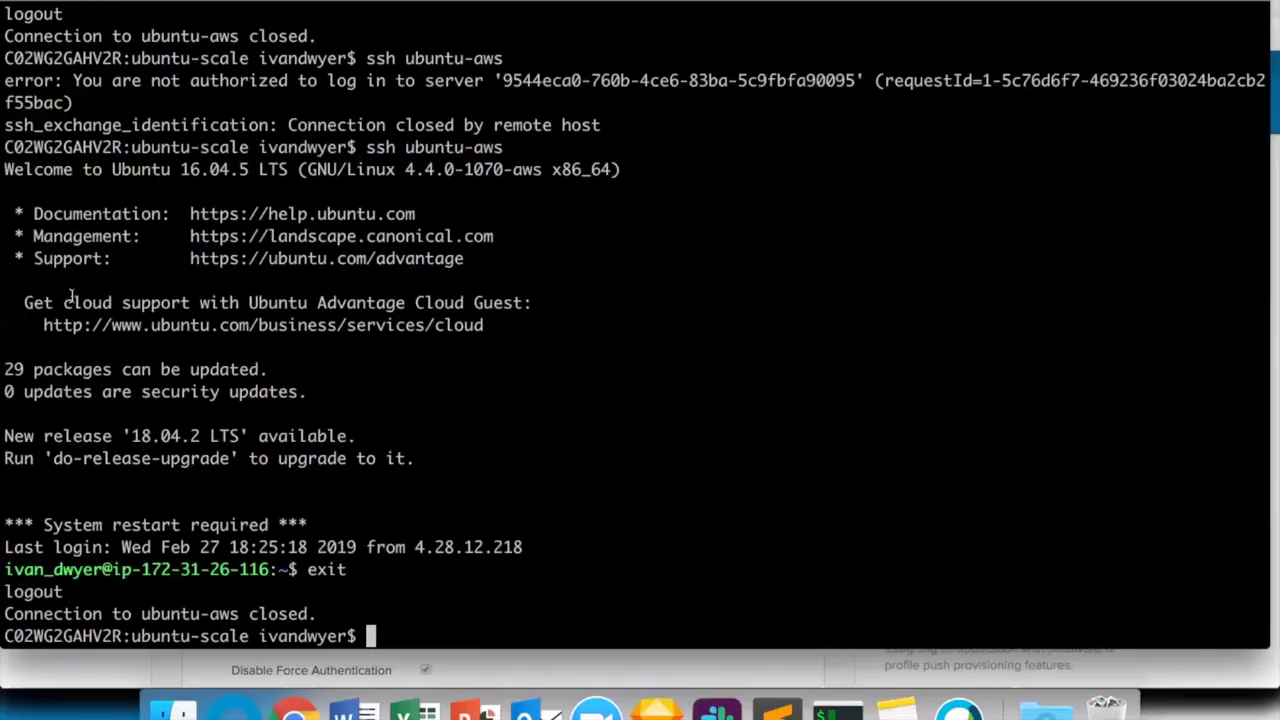
key("ctrl+l")
type("sft logout")
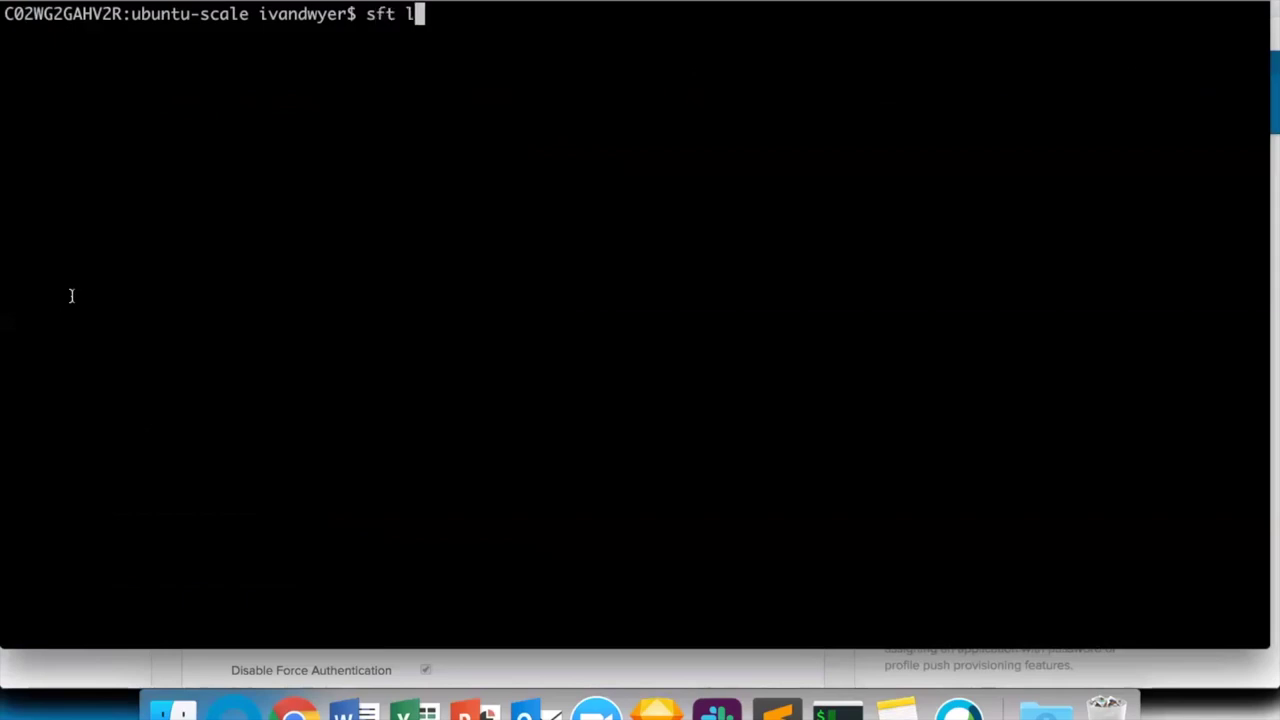
key("Return")
key("Return")
key("Return")
key("Return")
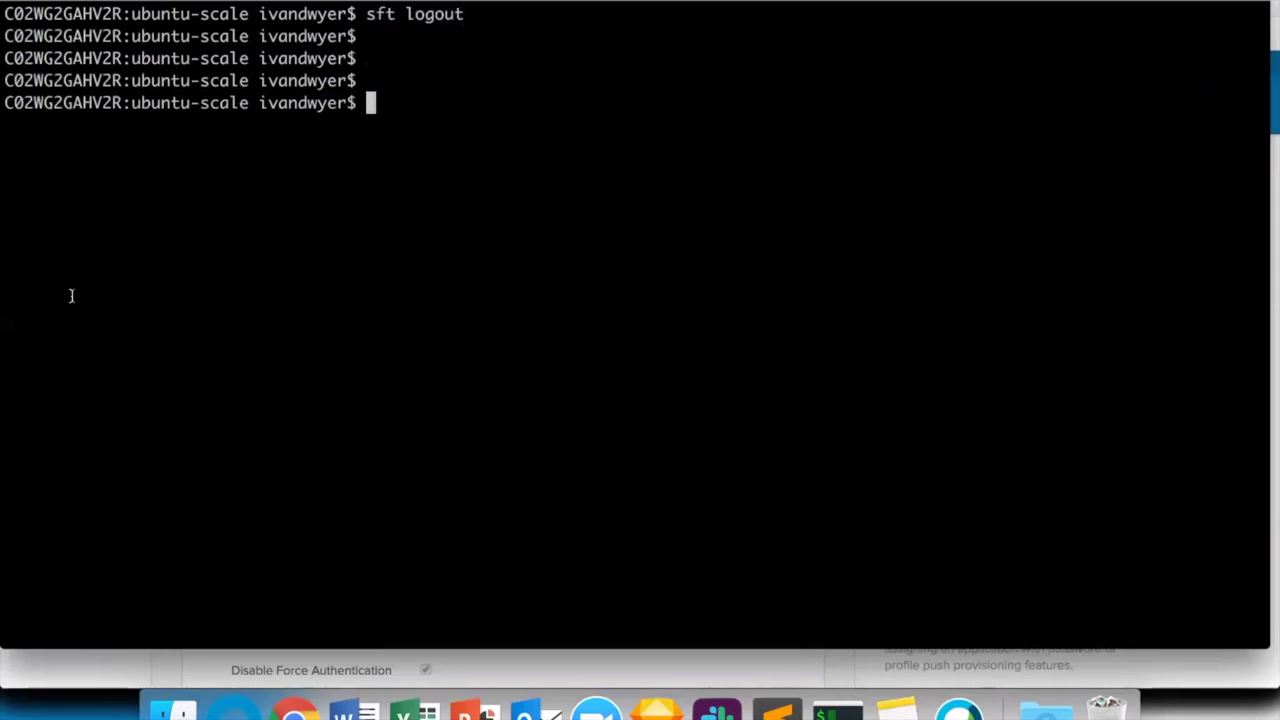
Log the client in with "sft login --team ztx-scaleft" and approve its credential request in the browser
key("super+Tab")
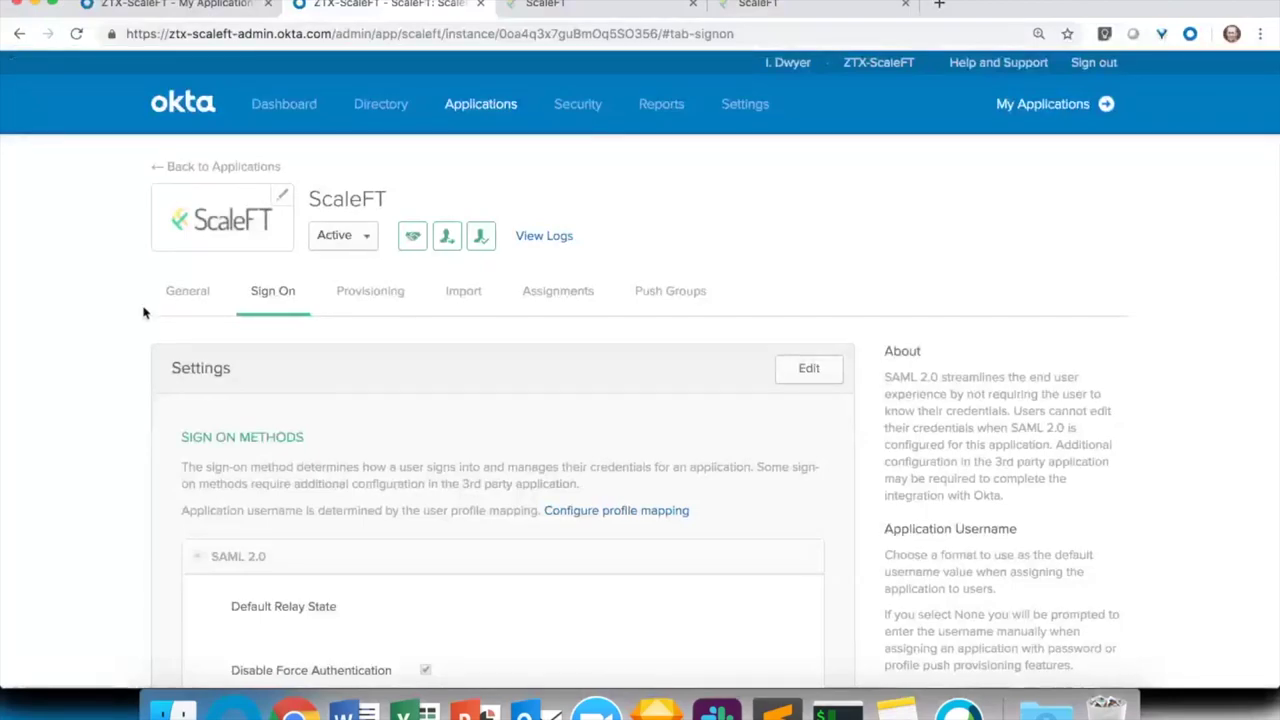
key("super+Tab")
type("sft login --team ")
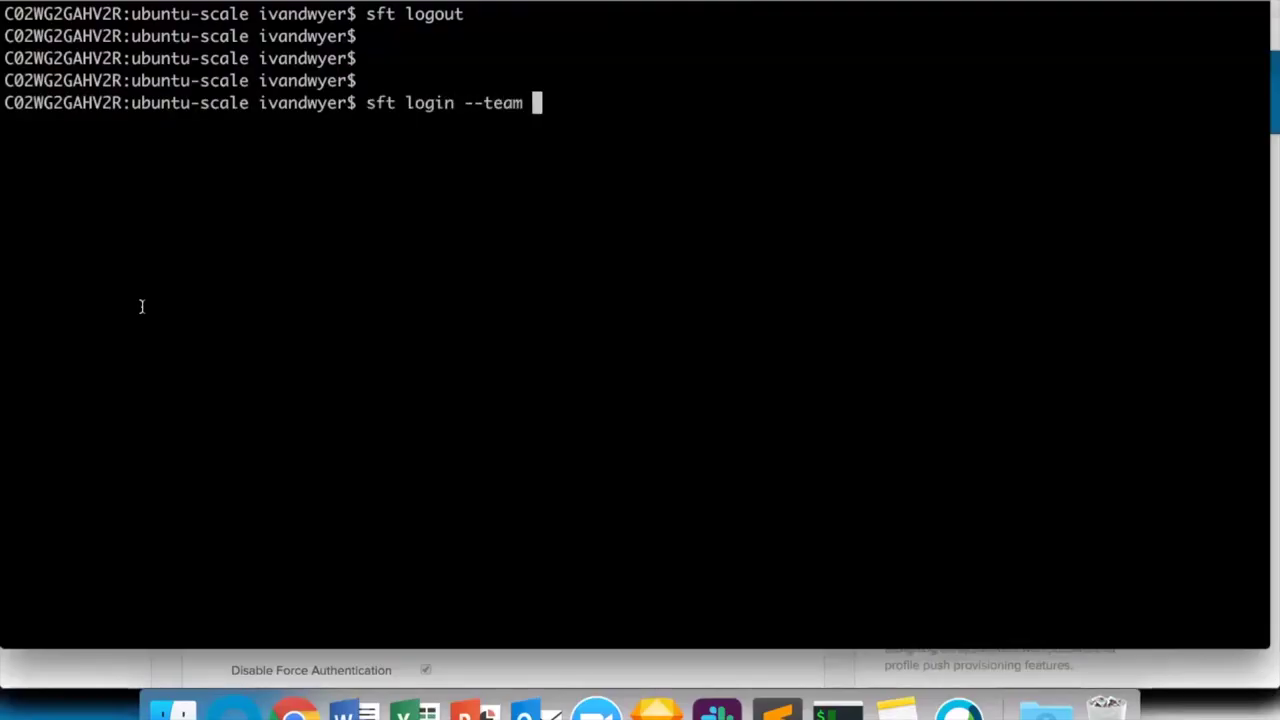
type("ztx-scaleft")
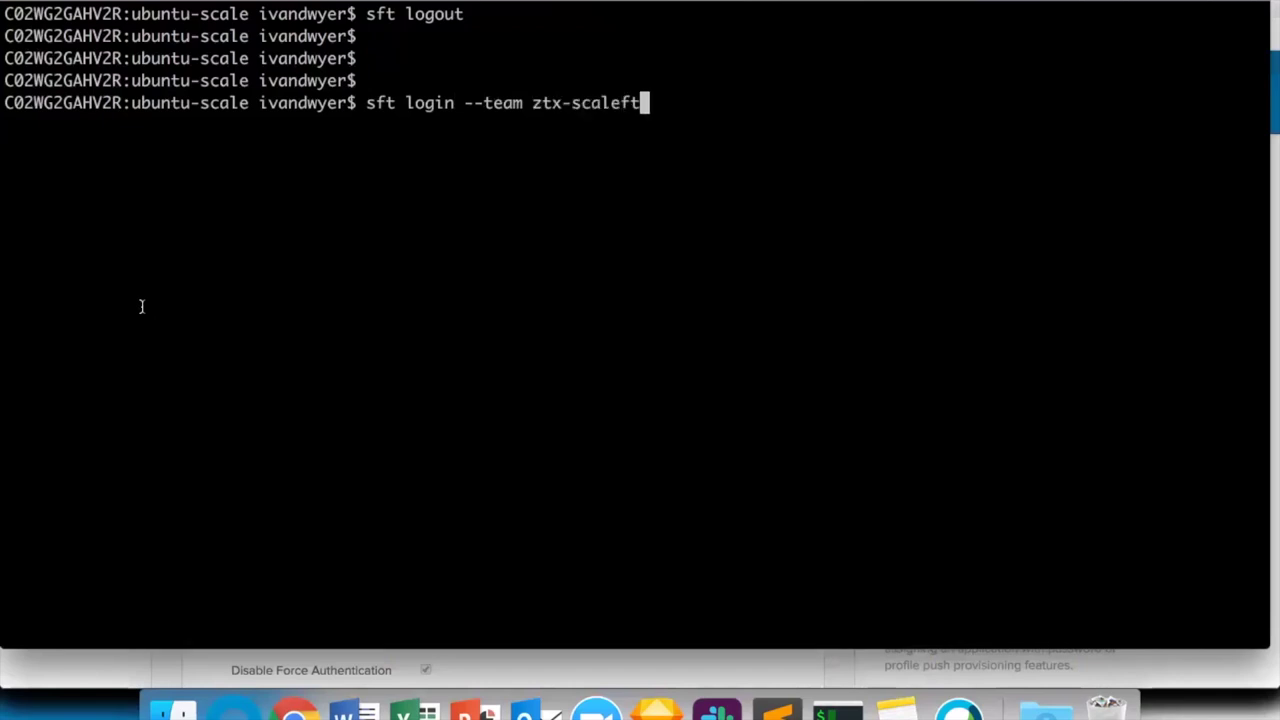
key("Return")
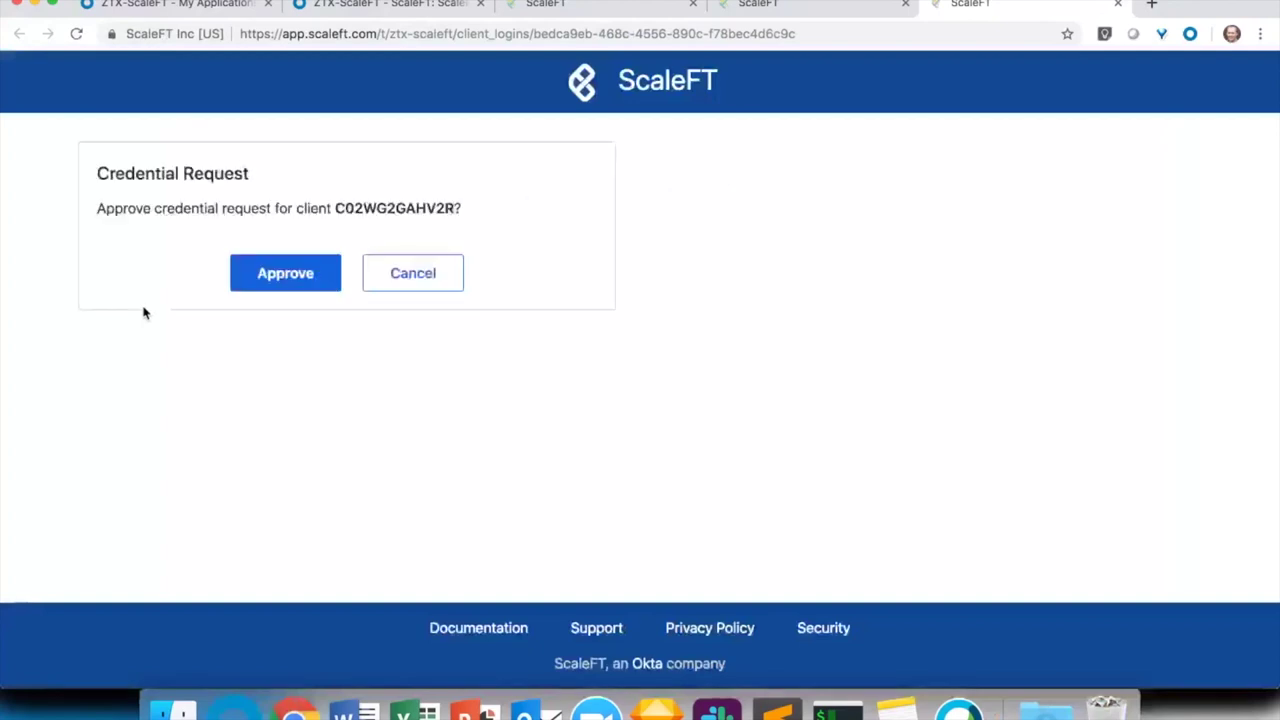
left_click(287, 278)
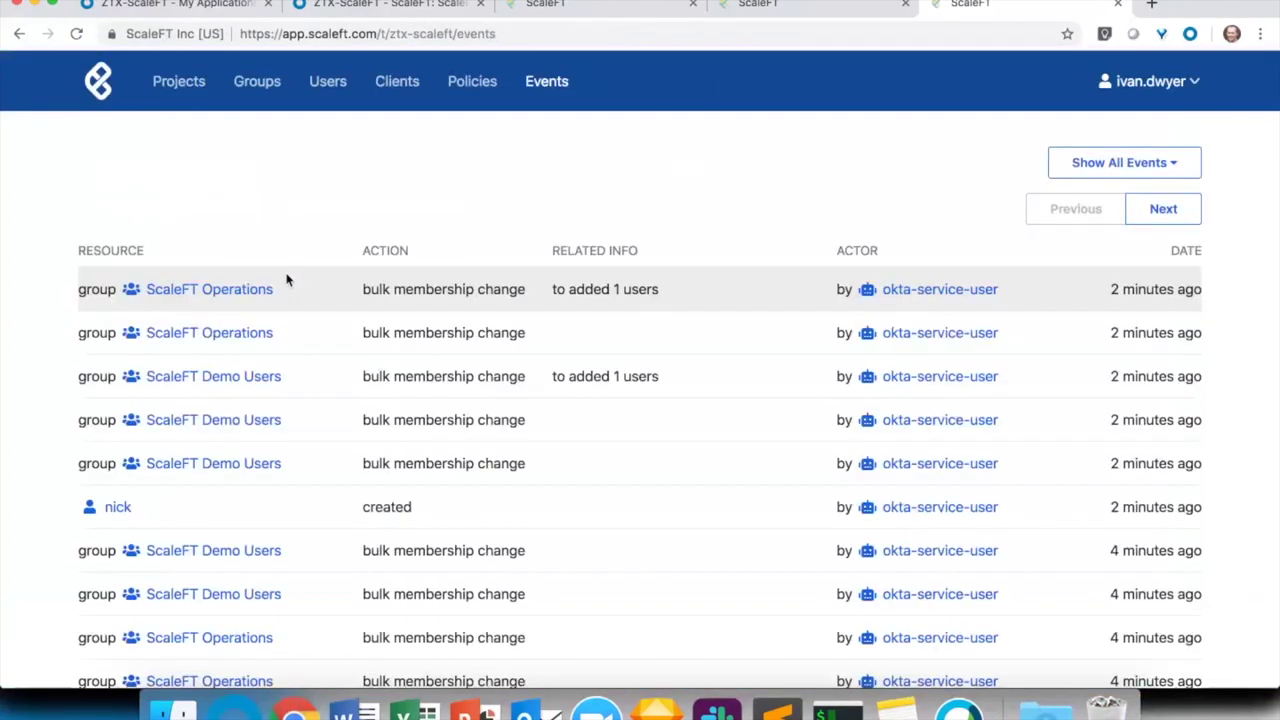
left_click(355, 8)
left_click(205, 6)
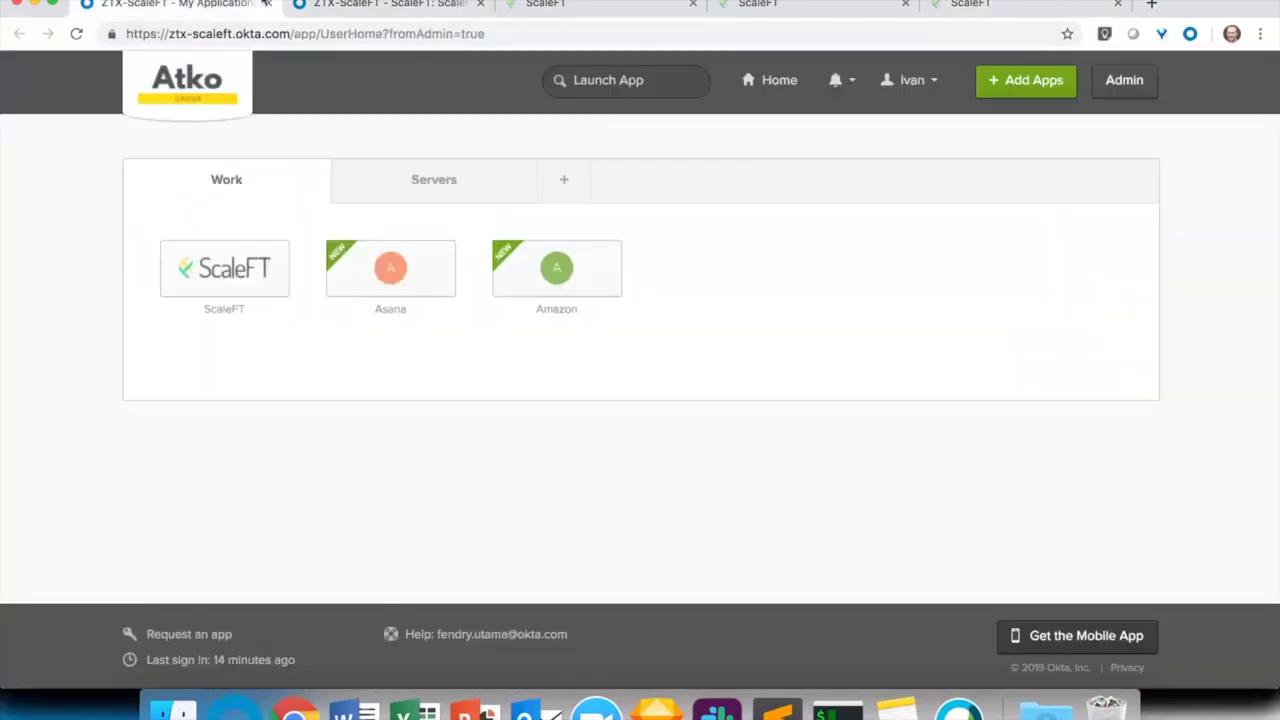
left_click(340, 5)
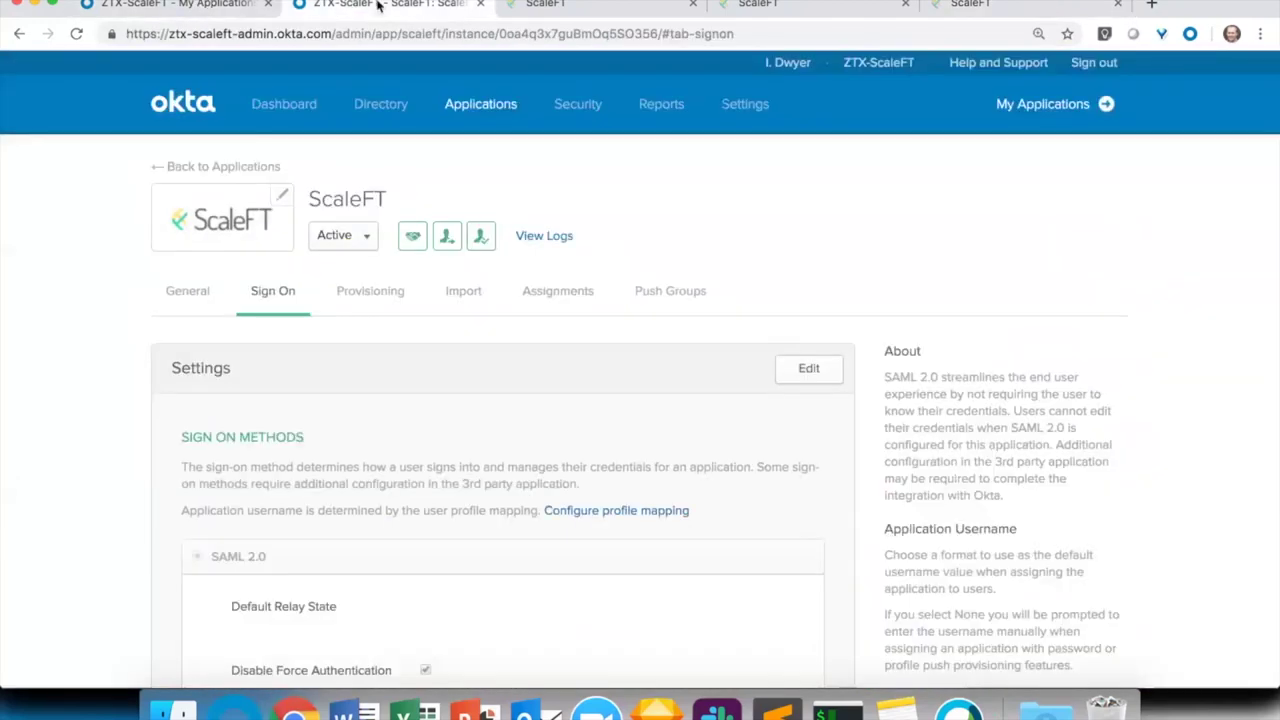
left_click(950, 6)
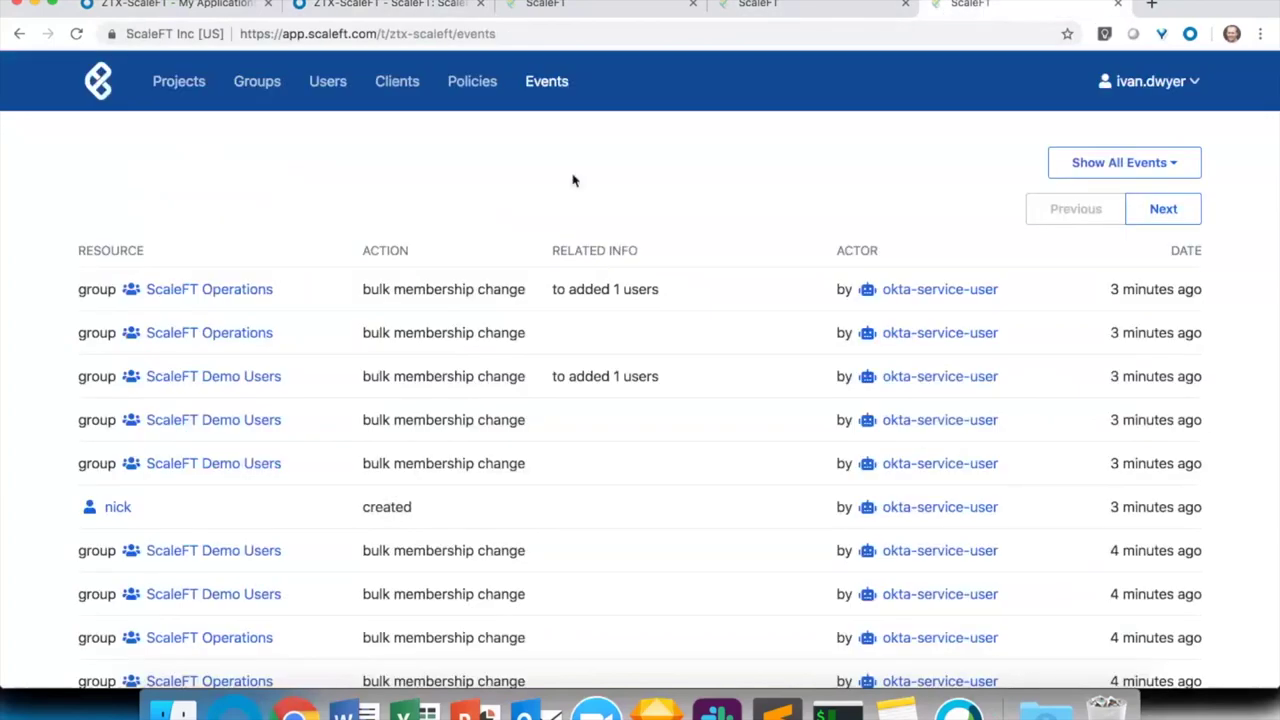
left_click(390, 5)
scroll(255, 458, "down", 2)
scroll(255, 458, "up", 2)
Open the ScaleFT event log and examine the recent client session, access policy and SSH login entries
left_click(760, 5)
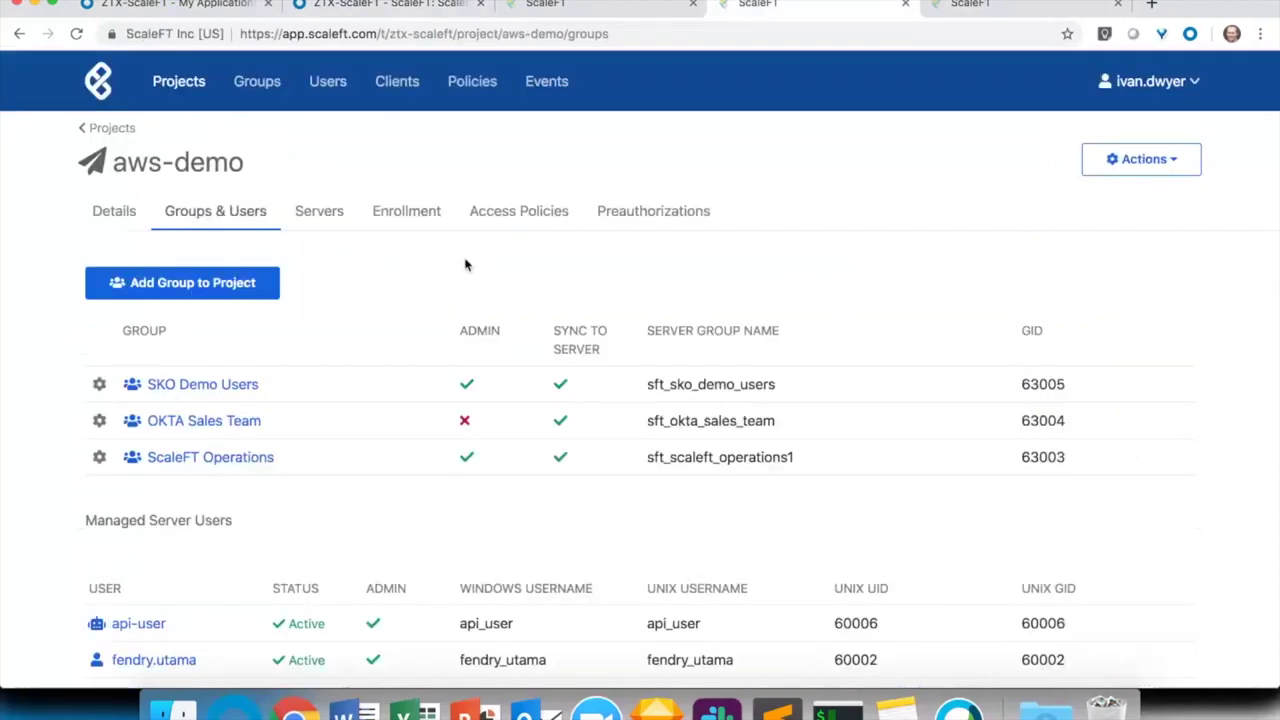
left_click(552, 82)
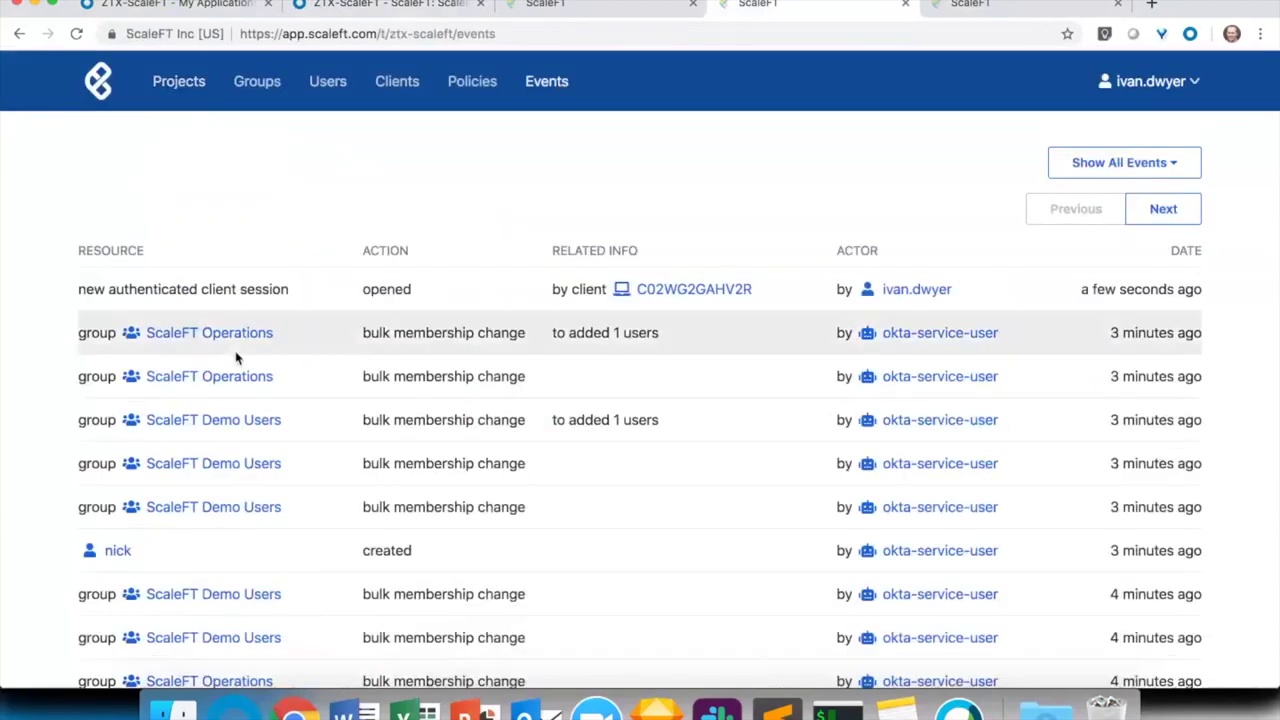
scroll(237, 358, "down", 15)
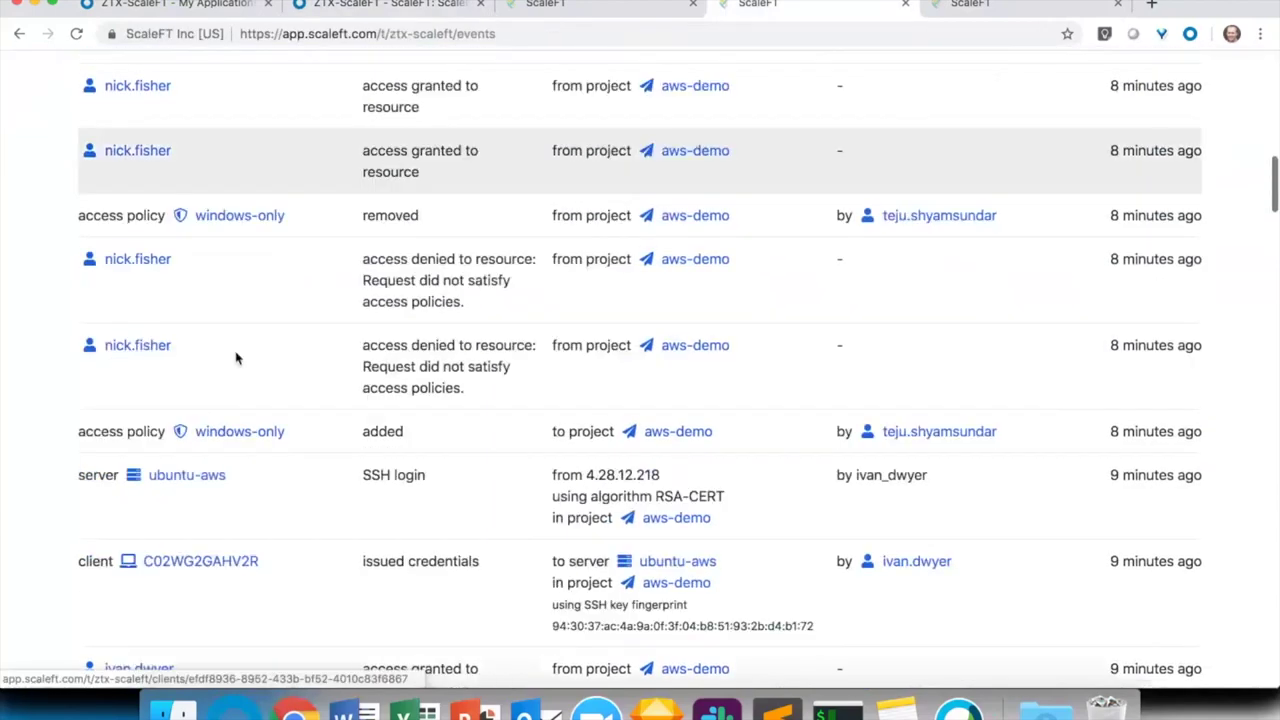
scroll(429, 323, "down", 5)
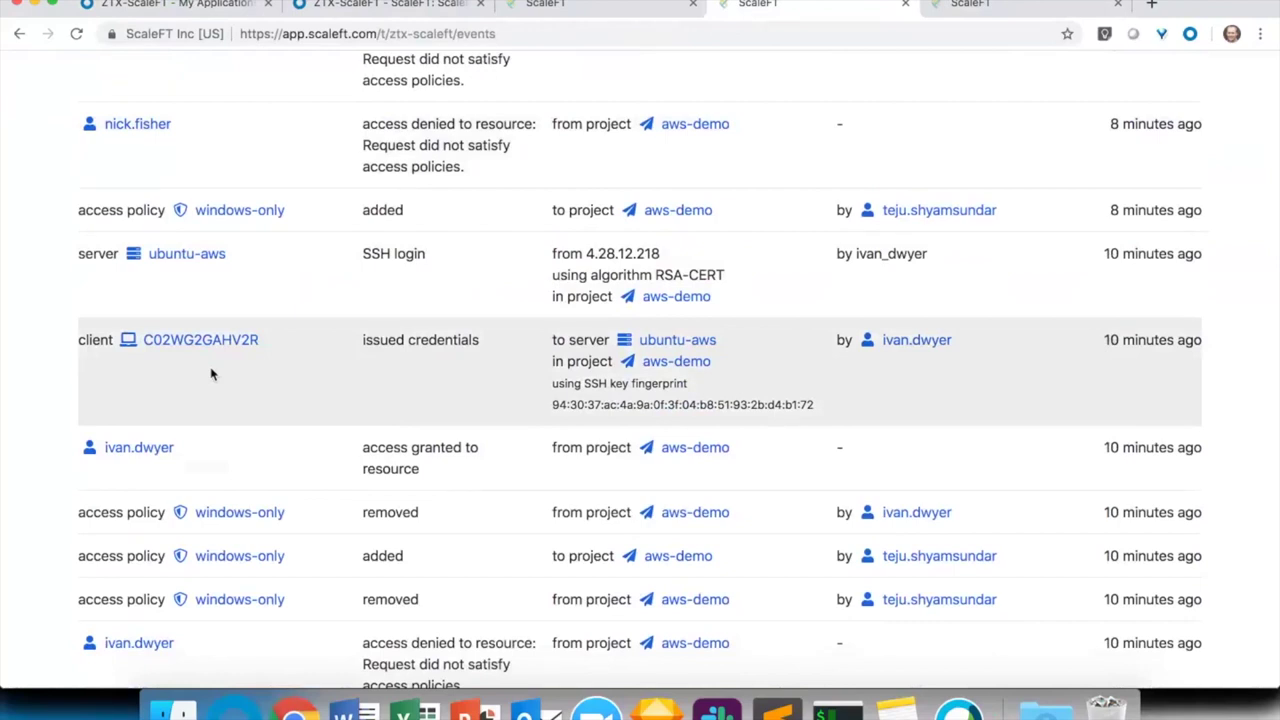
scroll(400, 337, "up", 3)
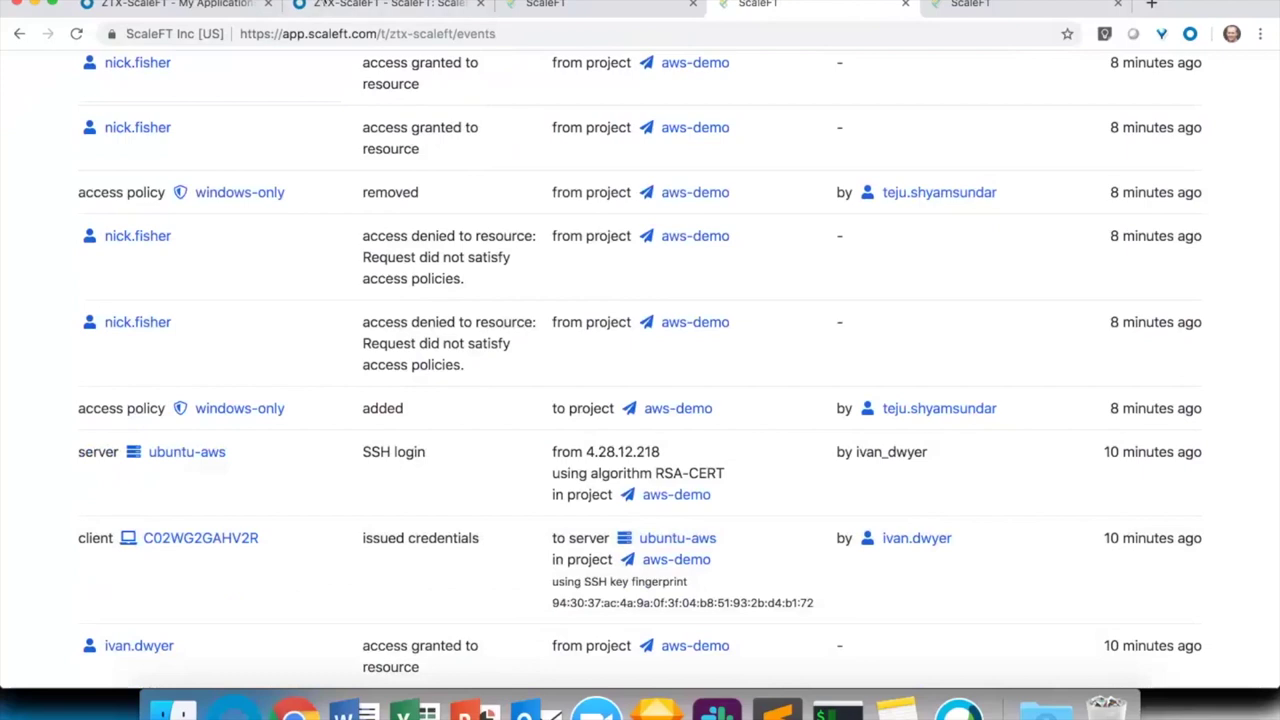
Return to the Okta admin console and open the list of active applications
left_click(320, 5)
scroll(40, 421, "down", 1)
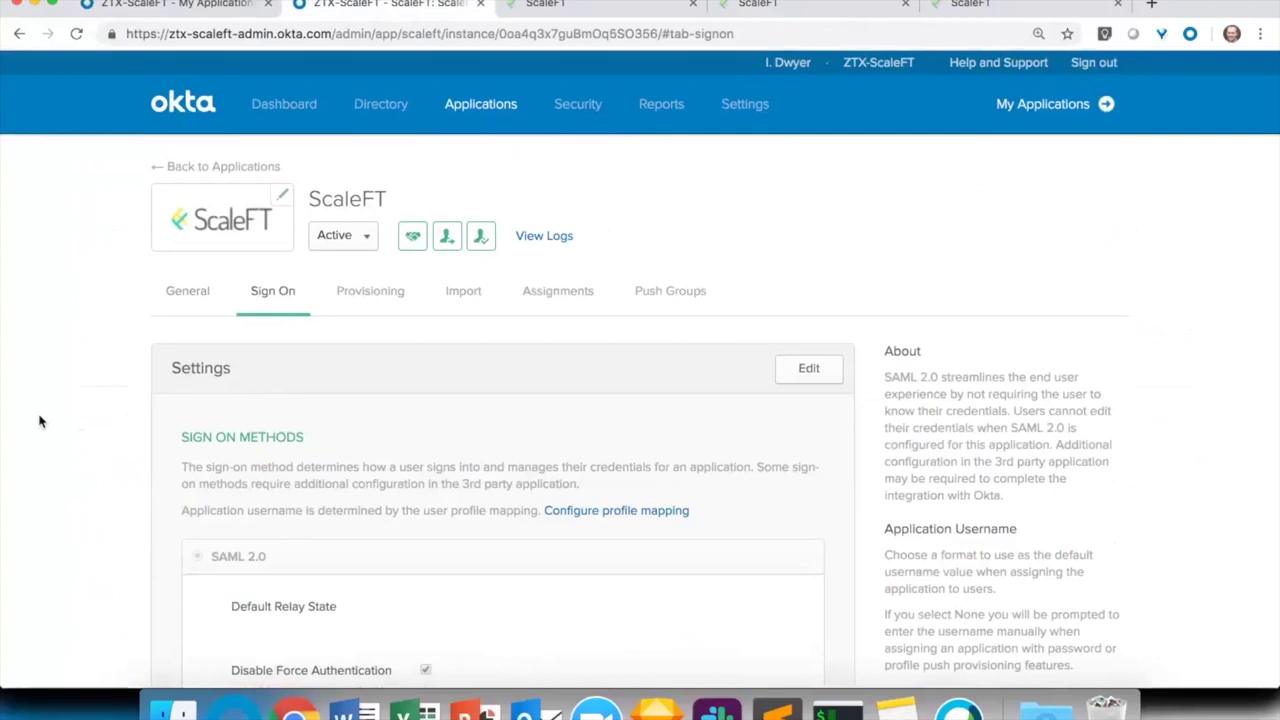
left_click(229, 168)
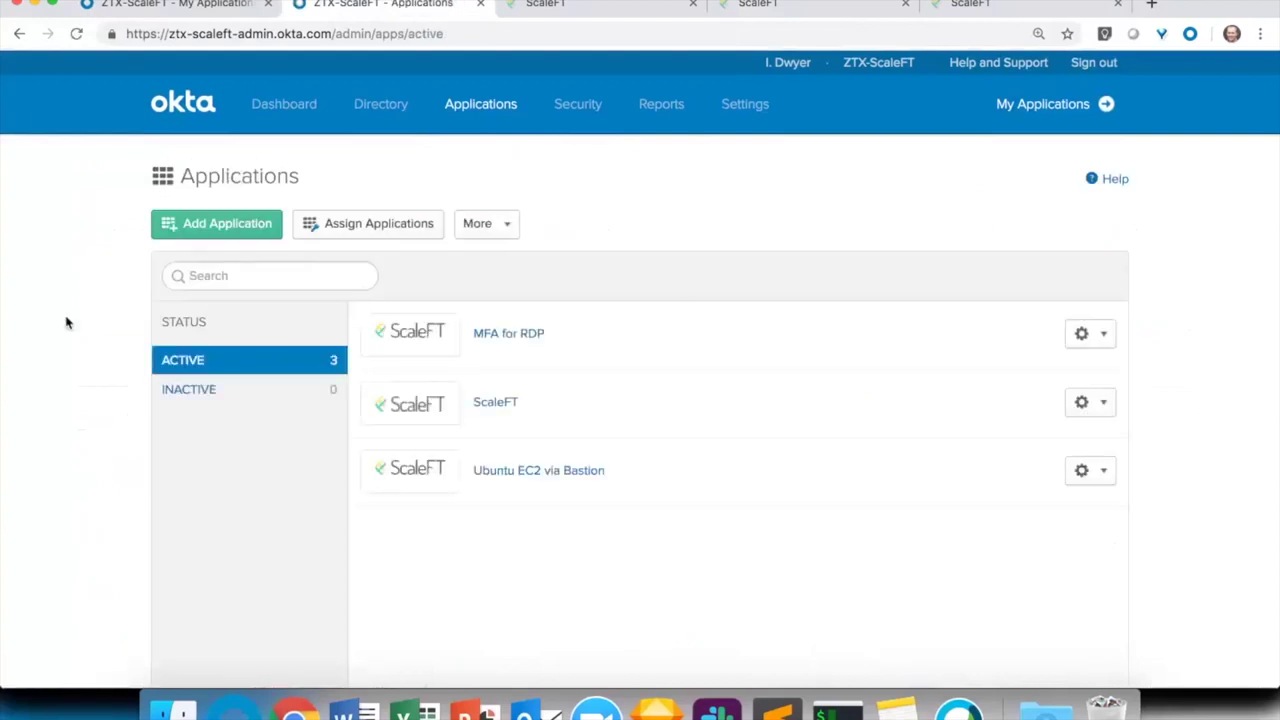
left_click(251, 271)
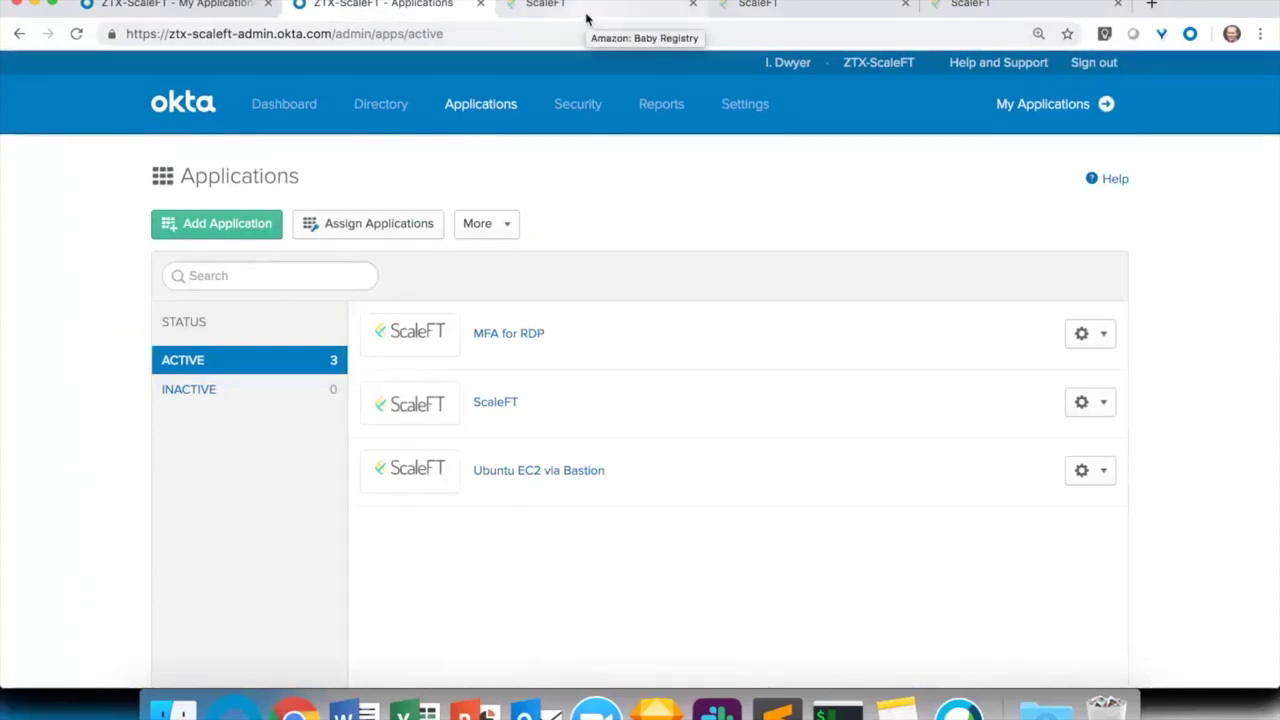
Open the ScaleFT application's sign-on settings in Okta, examine its sign-on policy rules and return to the application list
left_click(961, 9)
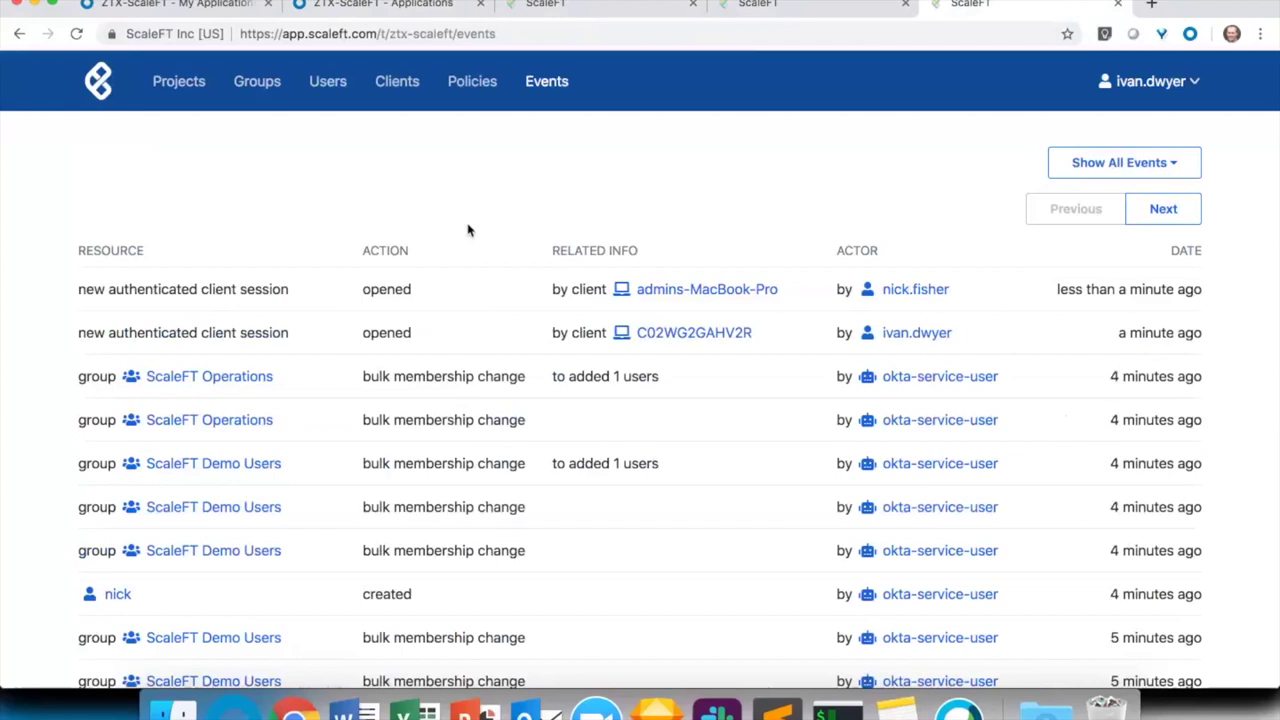
left_click(396, 6)
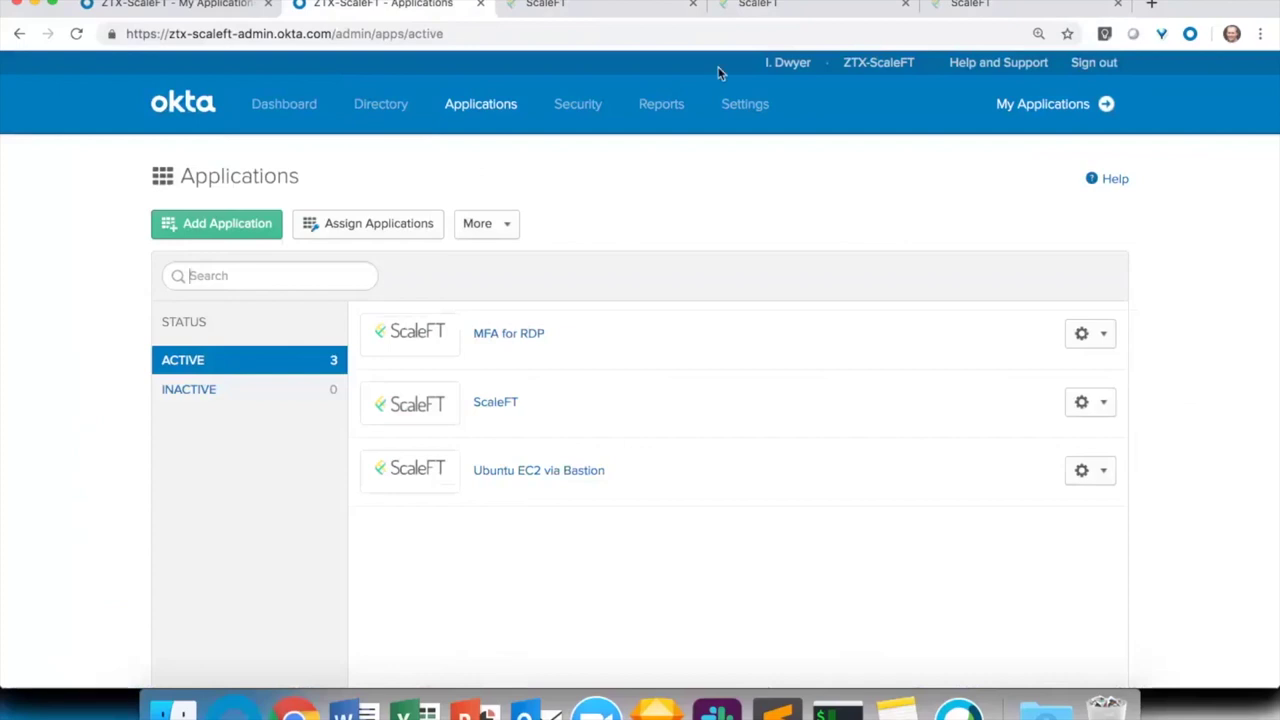
left_click(499, 402)
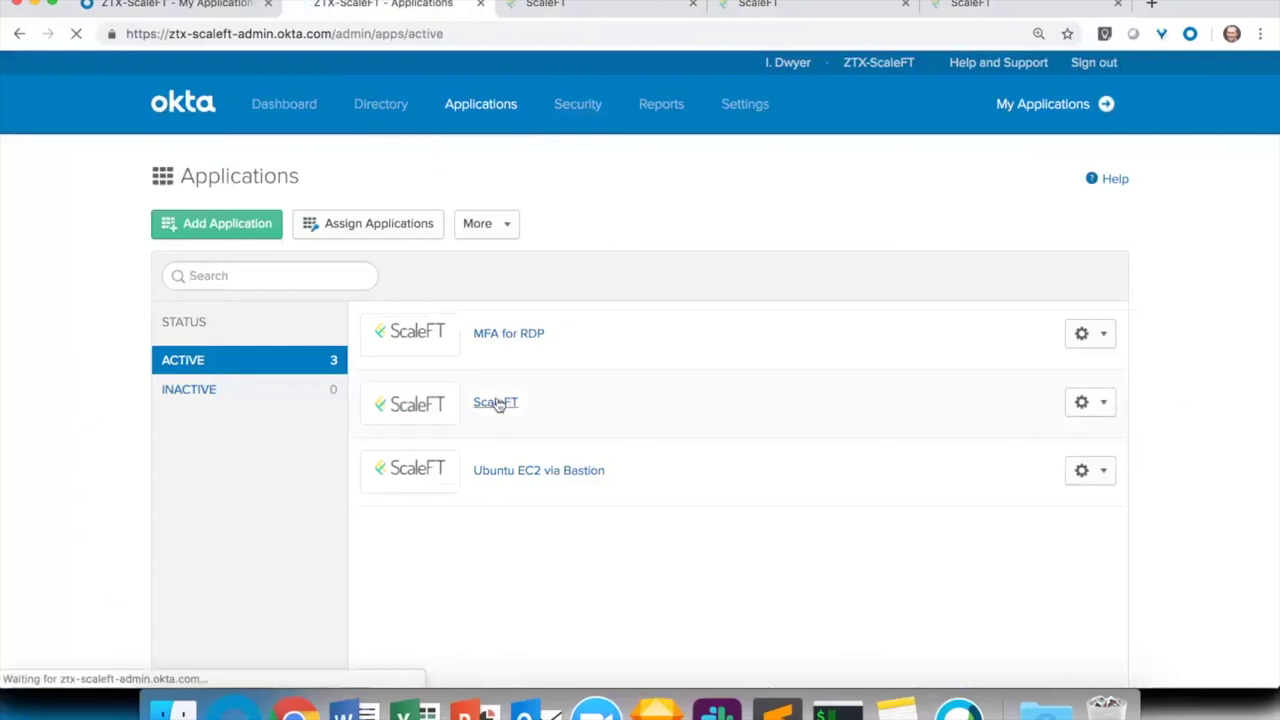
left_click(277, 292)
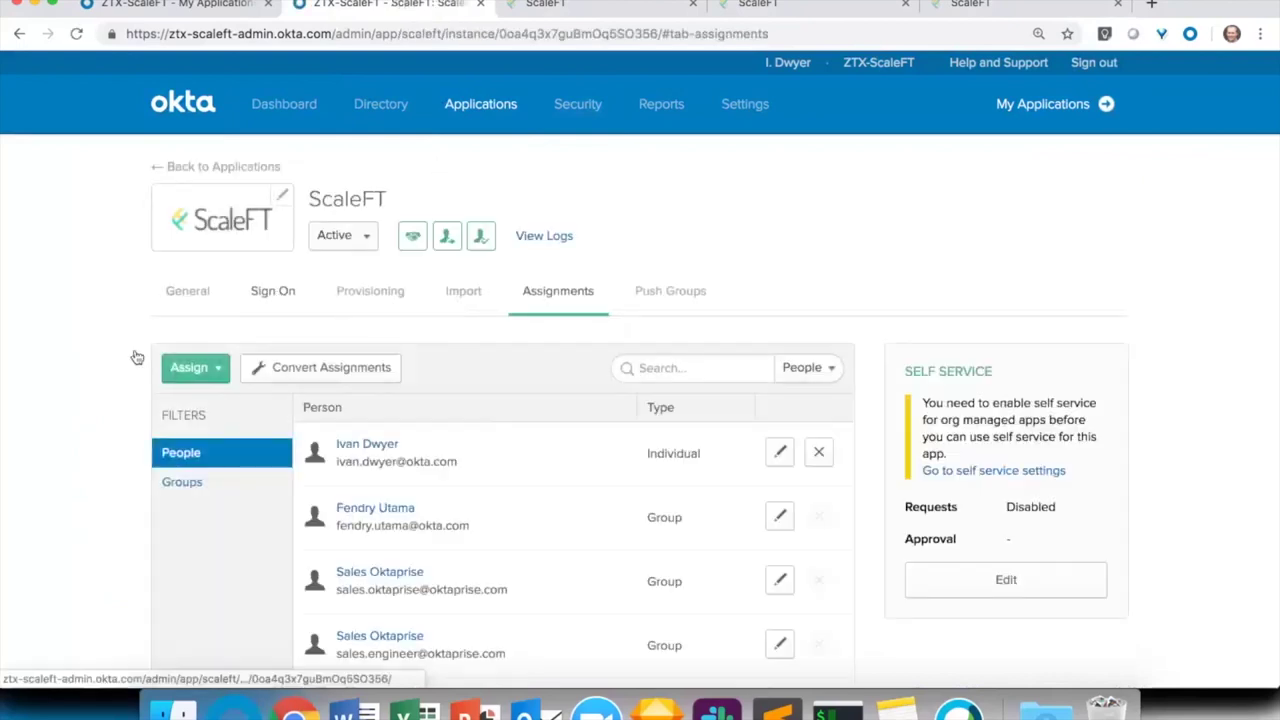
scroll(66, 390, "down", 4)
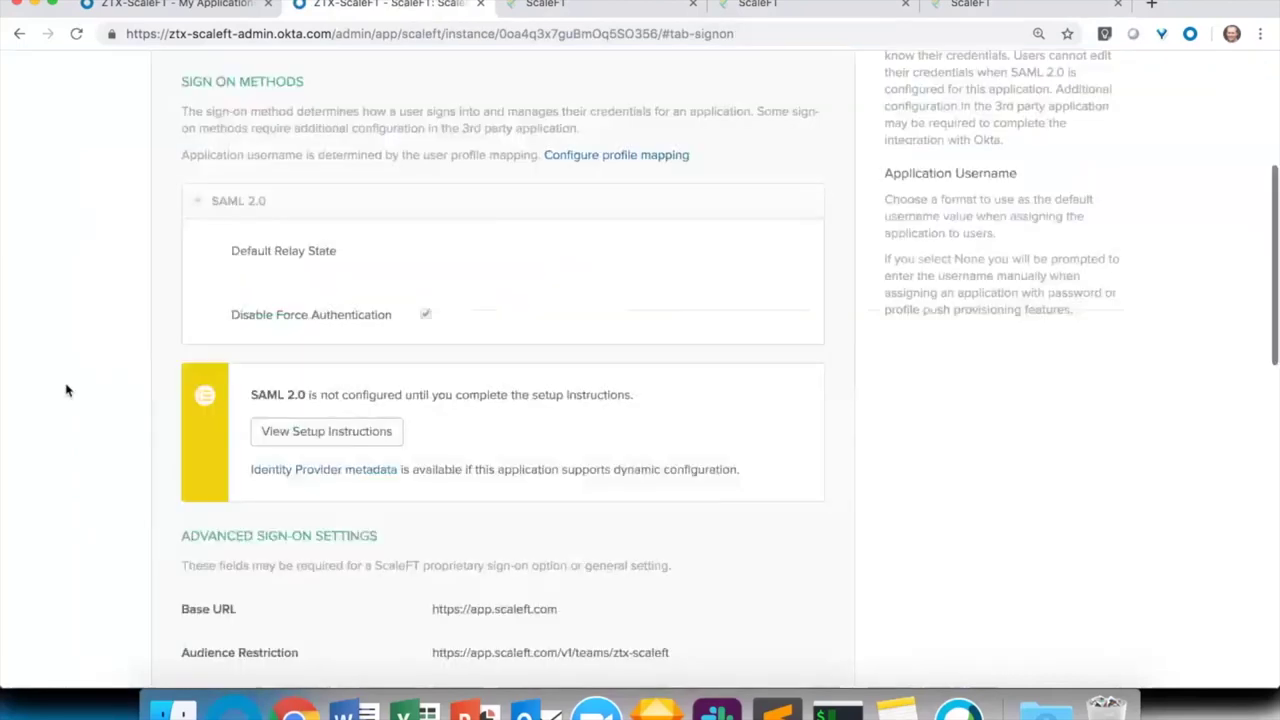
scroll(66, 390, "down", 5)
scroll(66, 390, "down", 4)
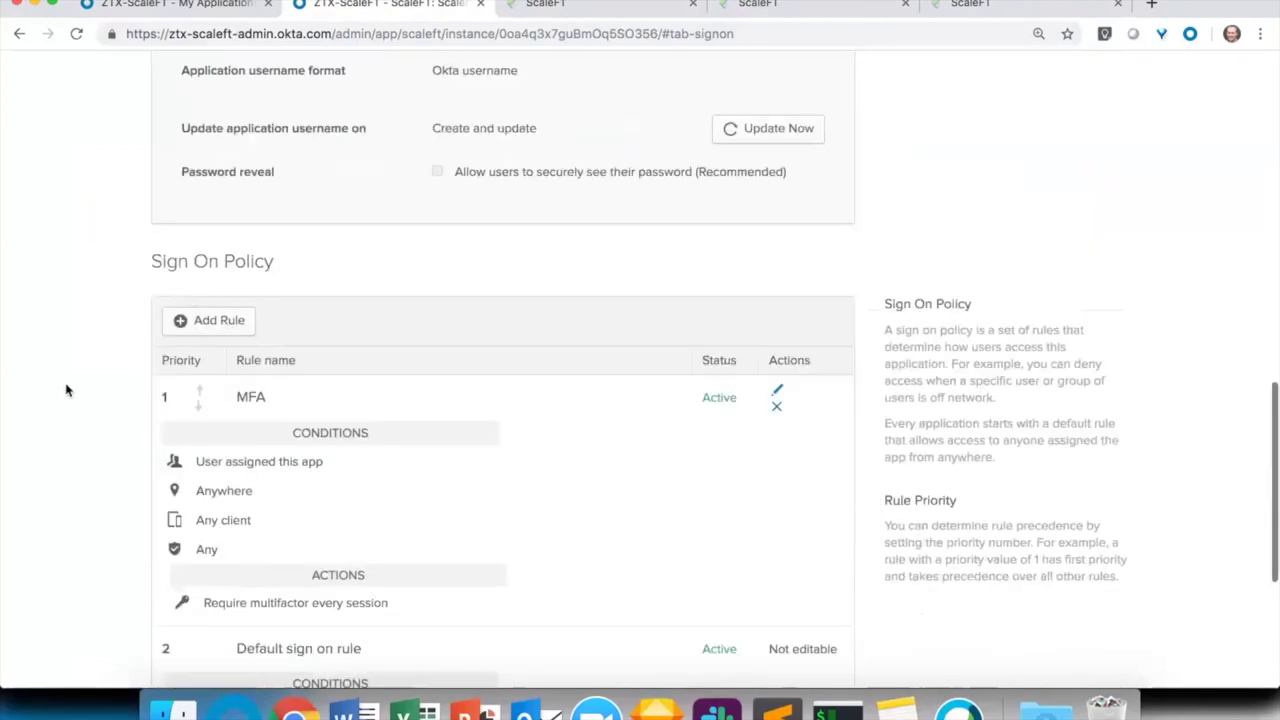
scroll(66, 390, "down", 3)
scroll(66, 390, "up", 9)
scroll(66, 390, "up", 5)
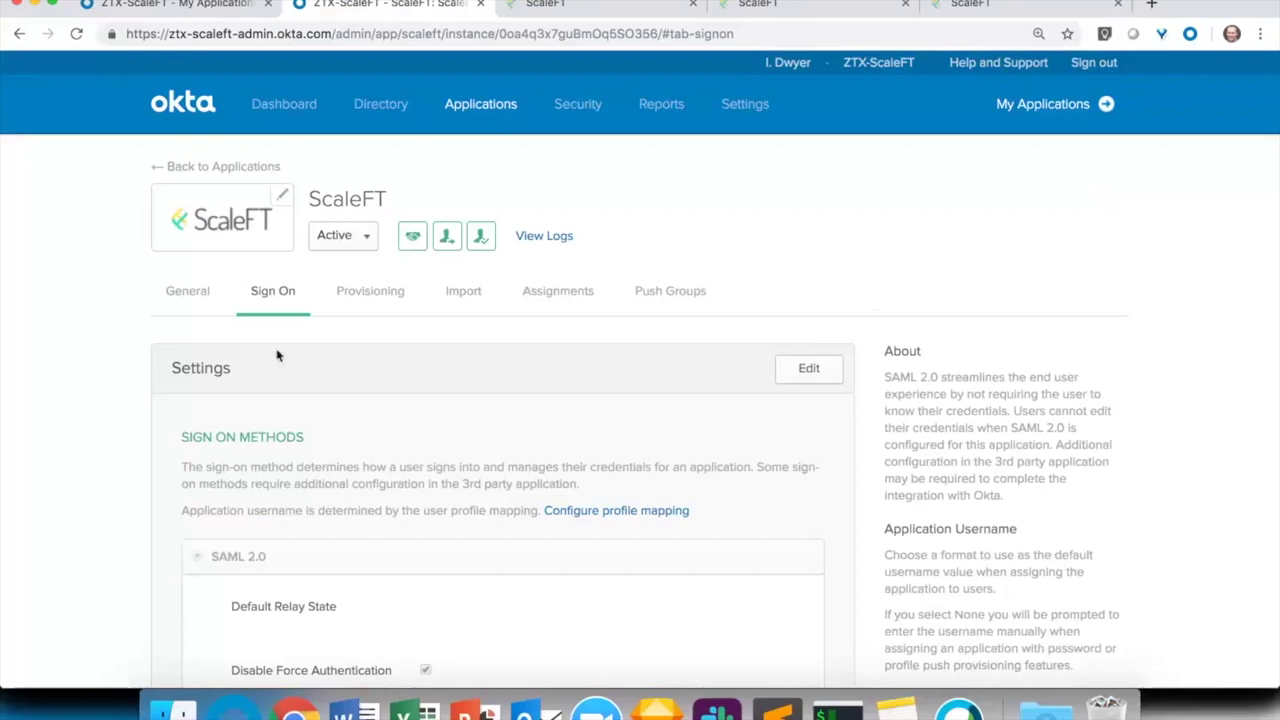
left_click(222, 171)
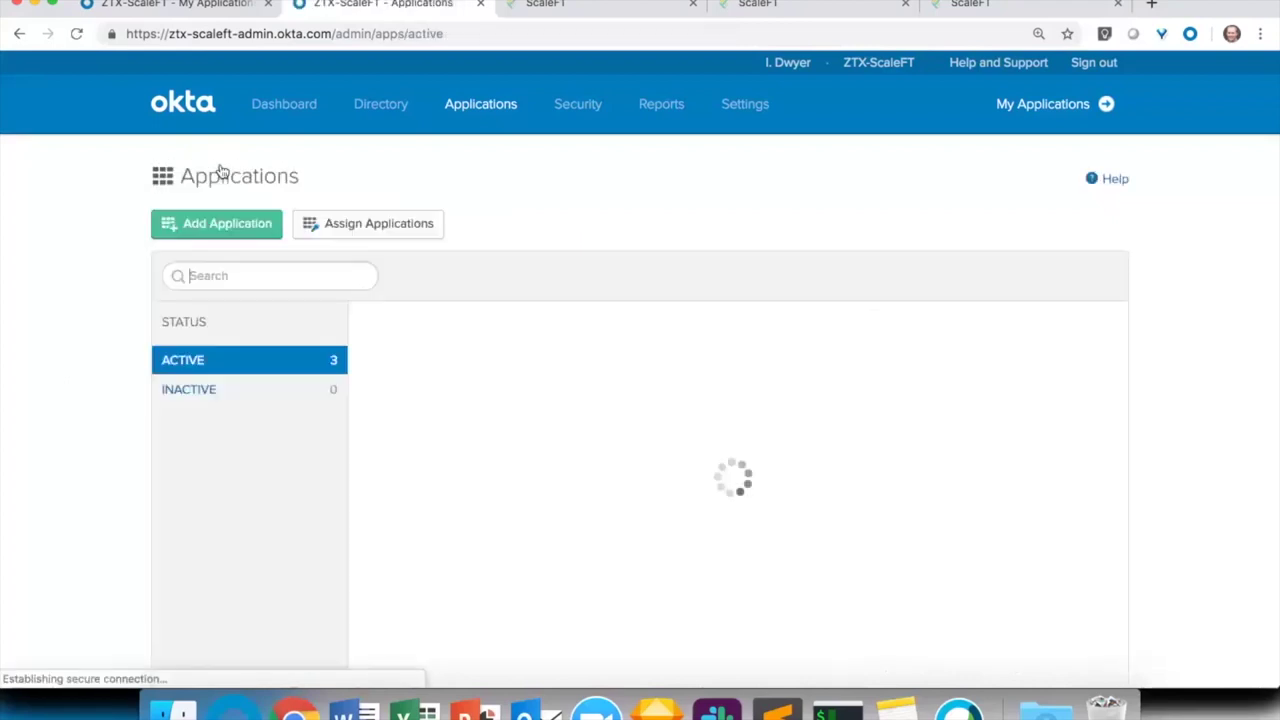
View the accessible servers in the ScaleFT dashboard and open the team settings for client approval and session duration
left_click(1062, 5)
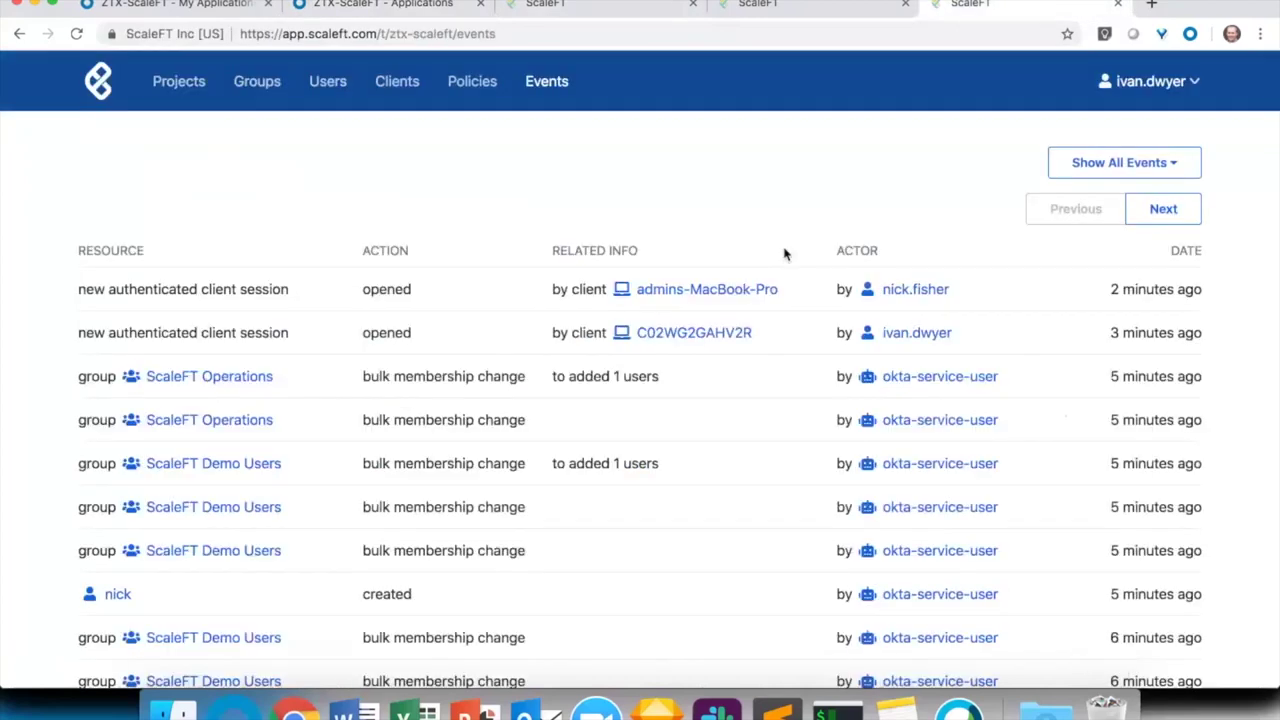
left_click(95, 85)
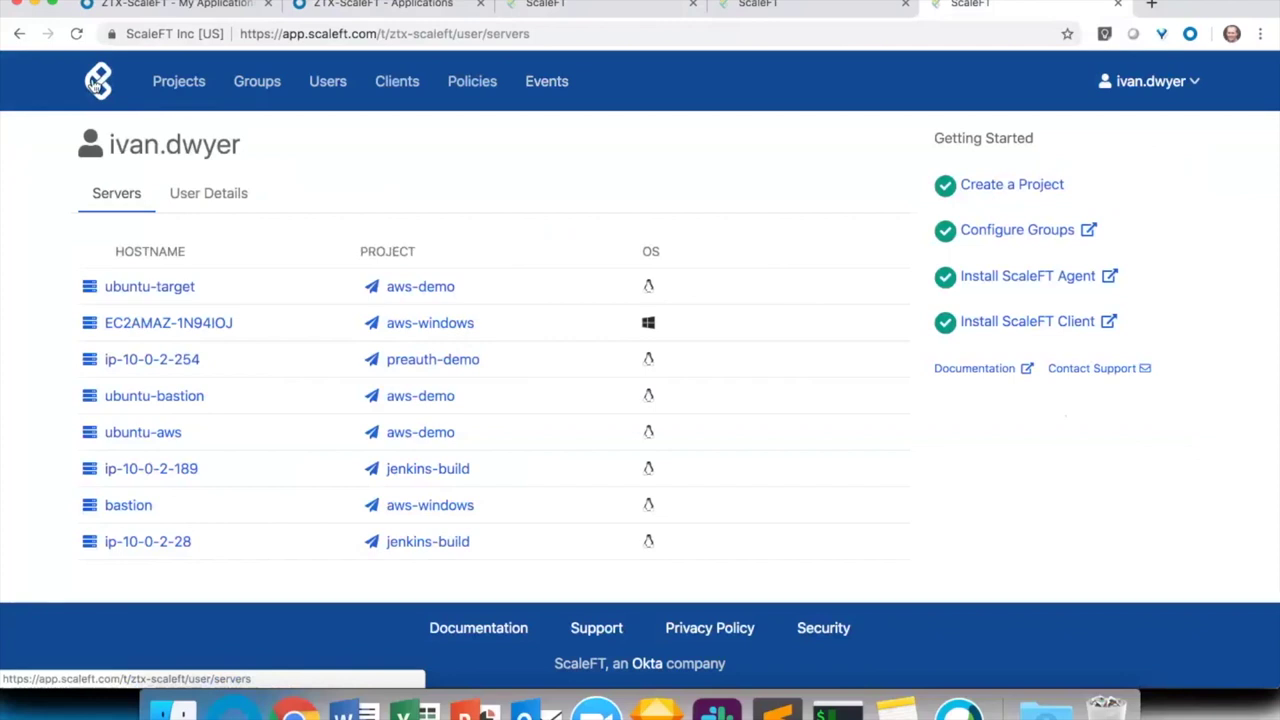
left_click(355, 8)
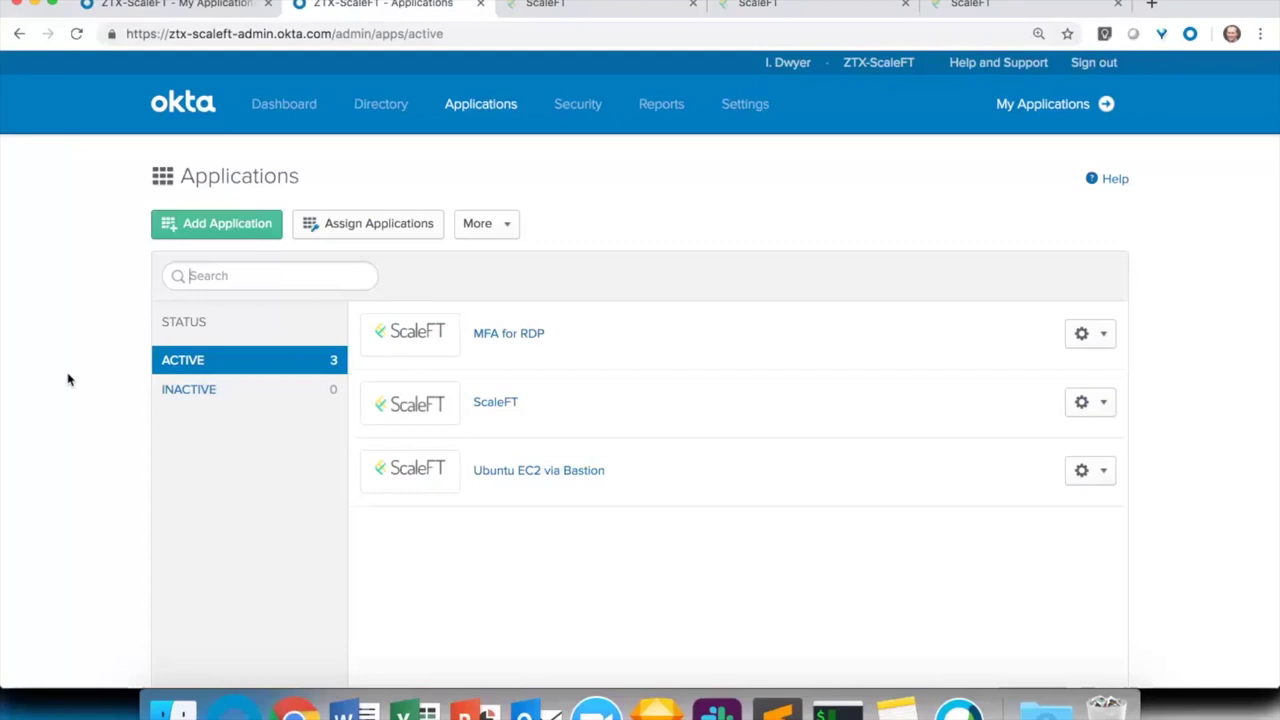
left_click(1005, 6)
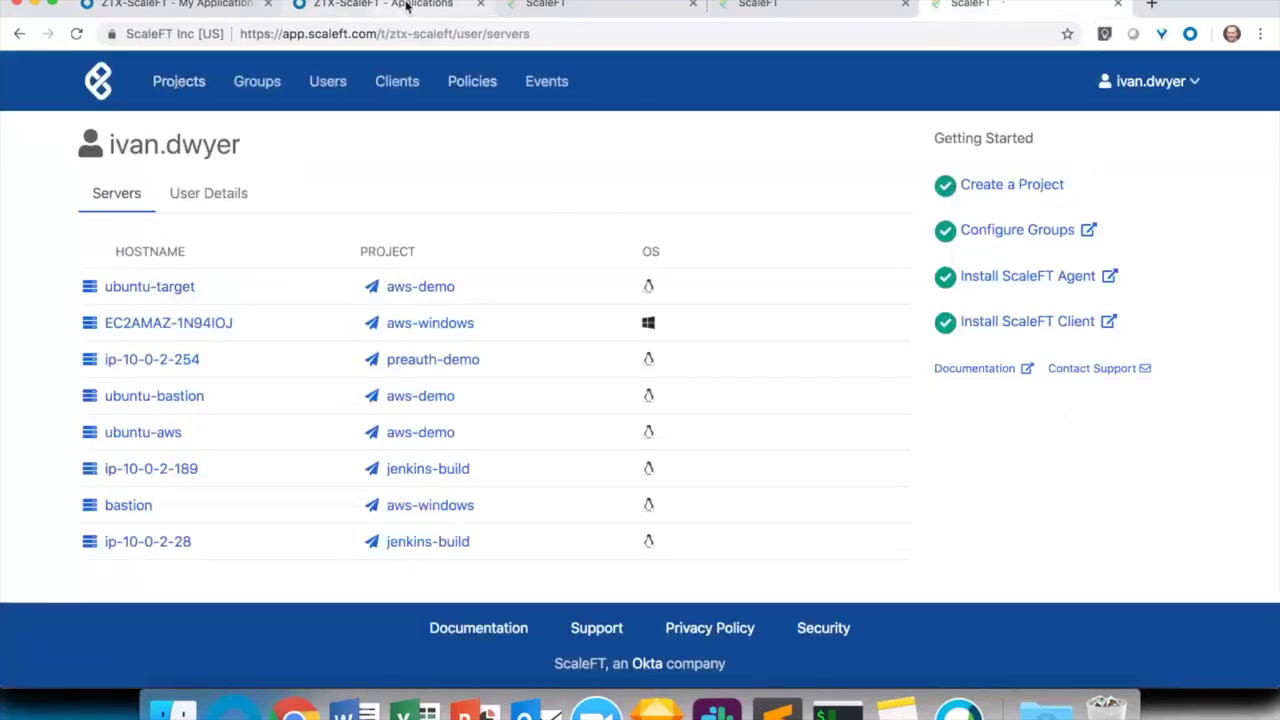
left_click(1145, 88)
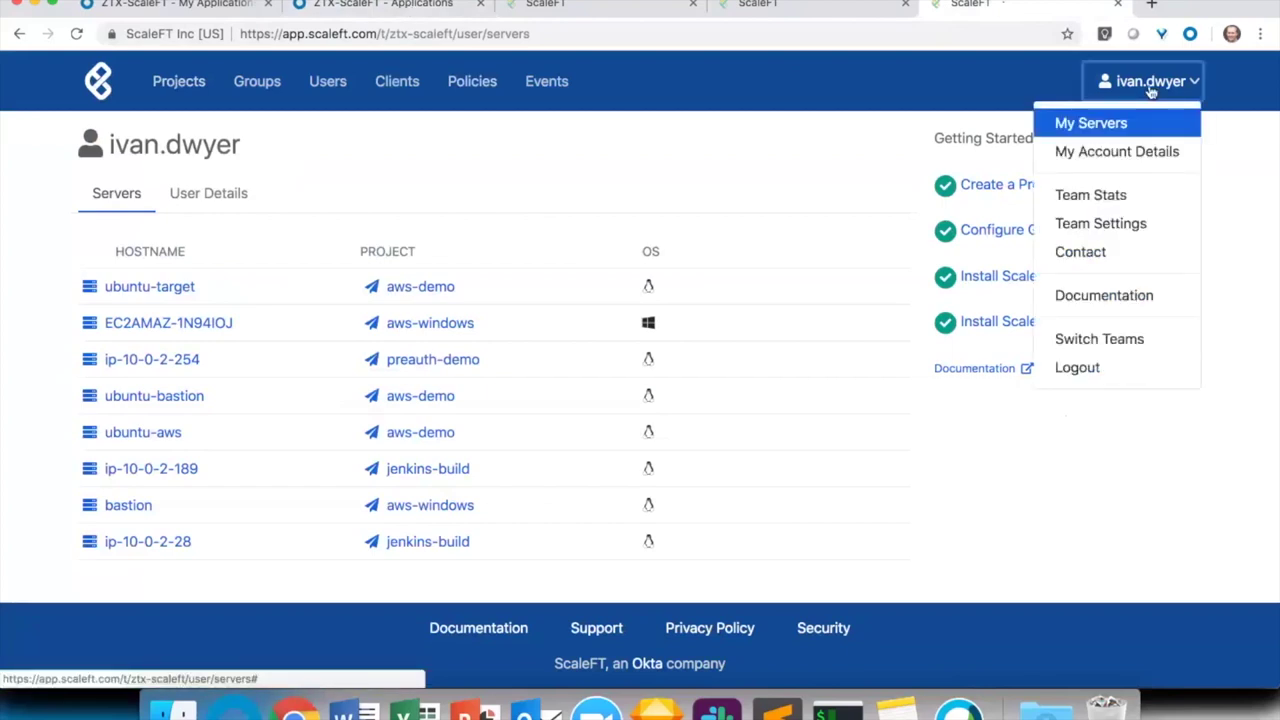
left_click(1108, 224)
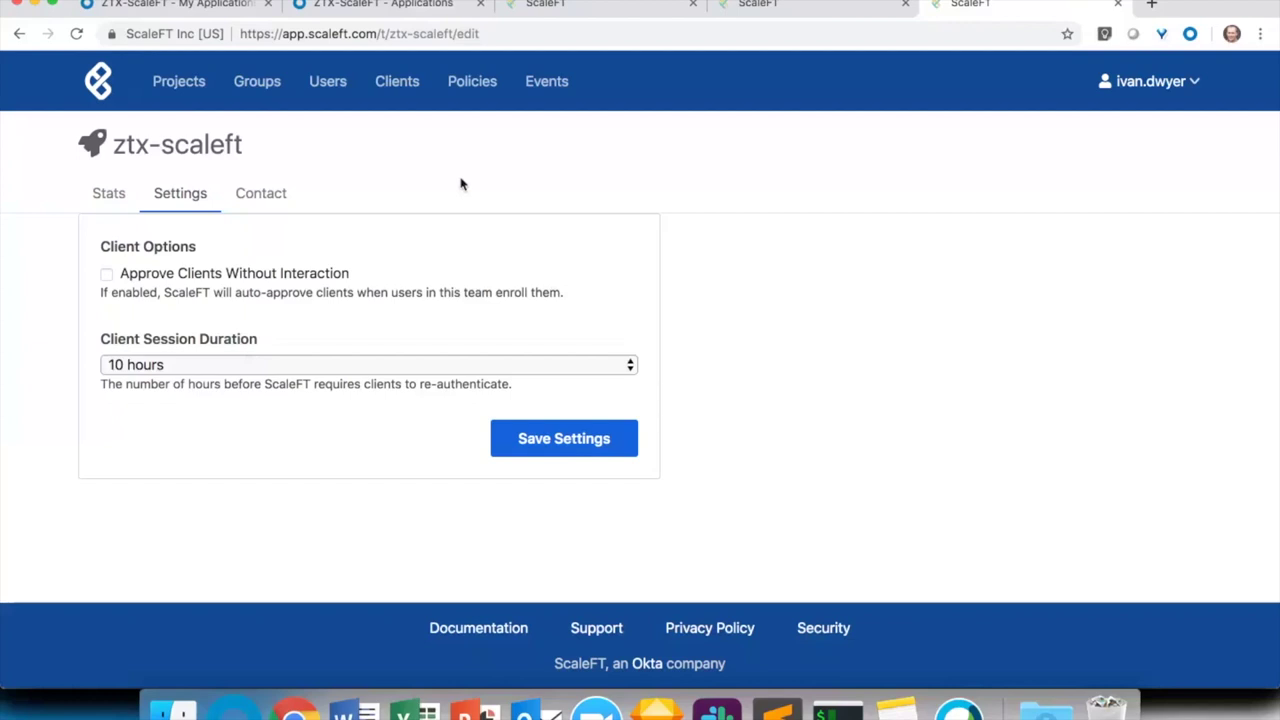
Switch to the terminal and list the available servers with "sft list-servers"
key("super+Tab")
type("sft list-ser")
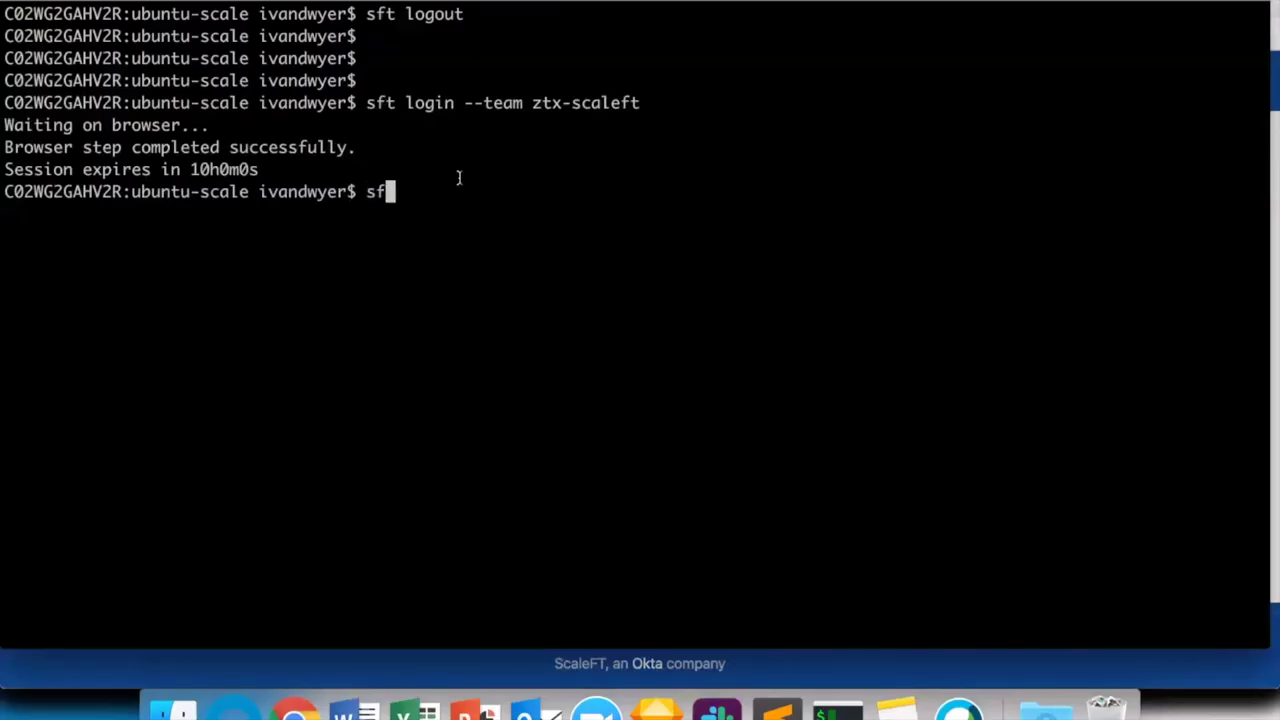
type("vers")
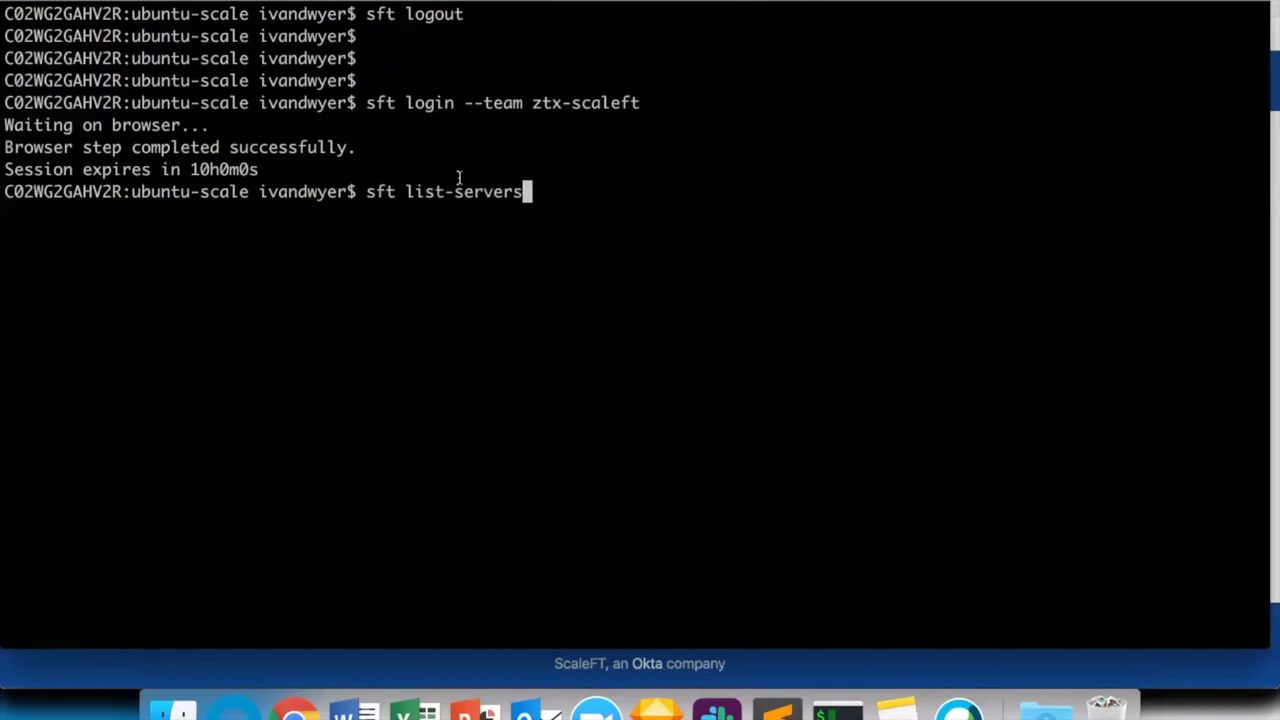
key("Return")
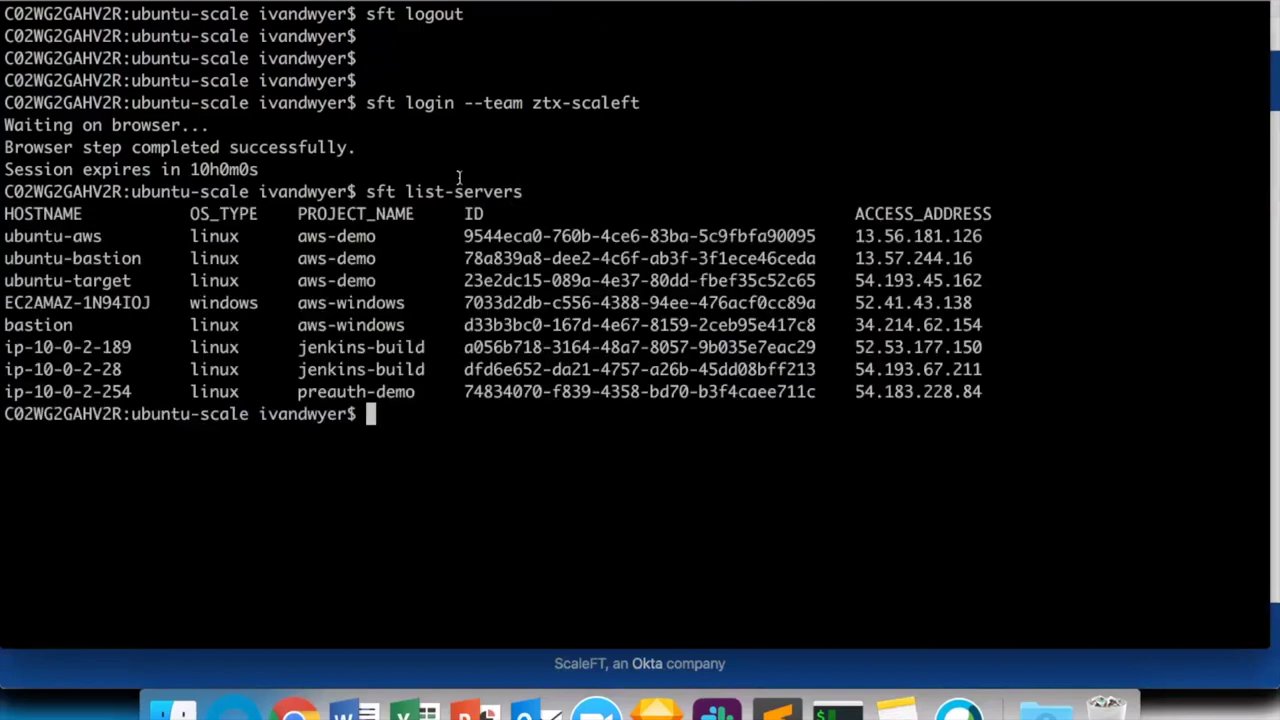
Connect to the Windows server by running "sft rdp EC2AMAZ-1N94IOJ" with the hostname copied from the server list
left_click_drag(152, 303, 7, 302)
key("super+c")
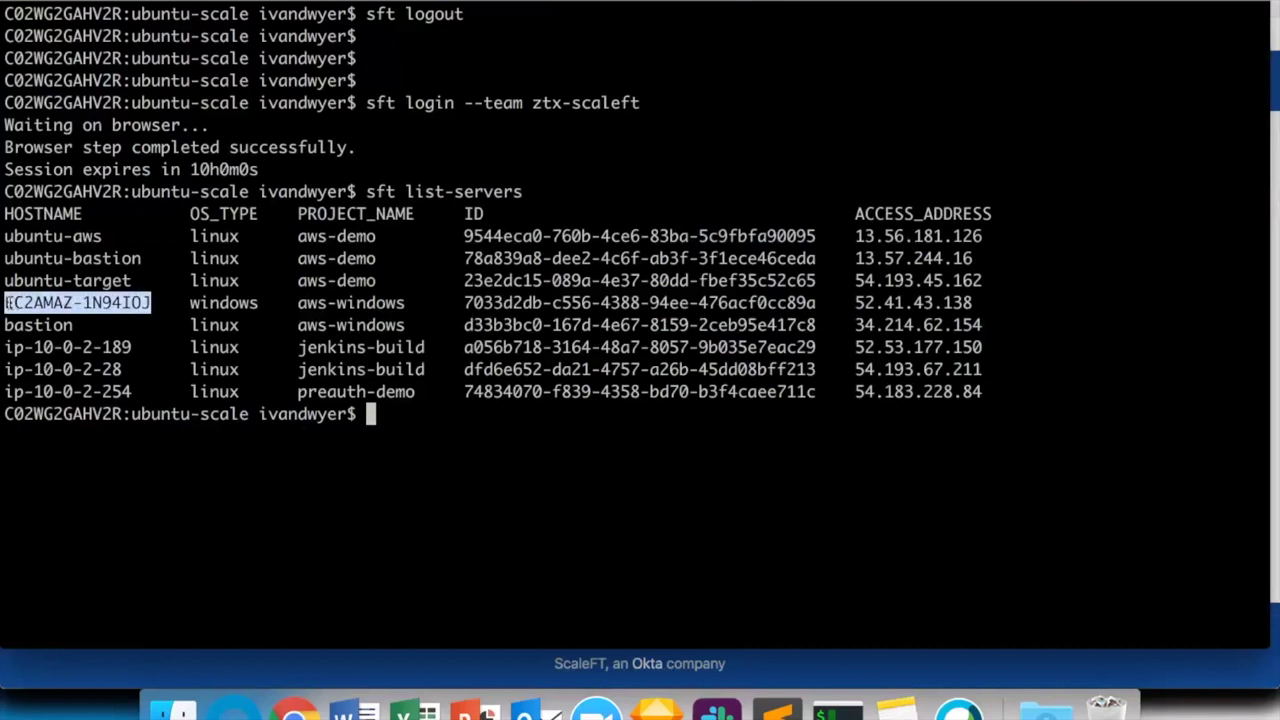
left_click(446, 417)
type("sft rdp")
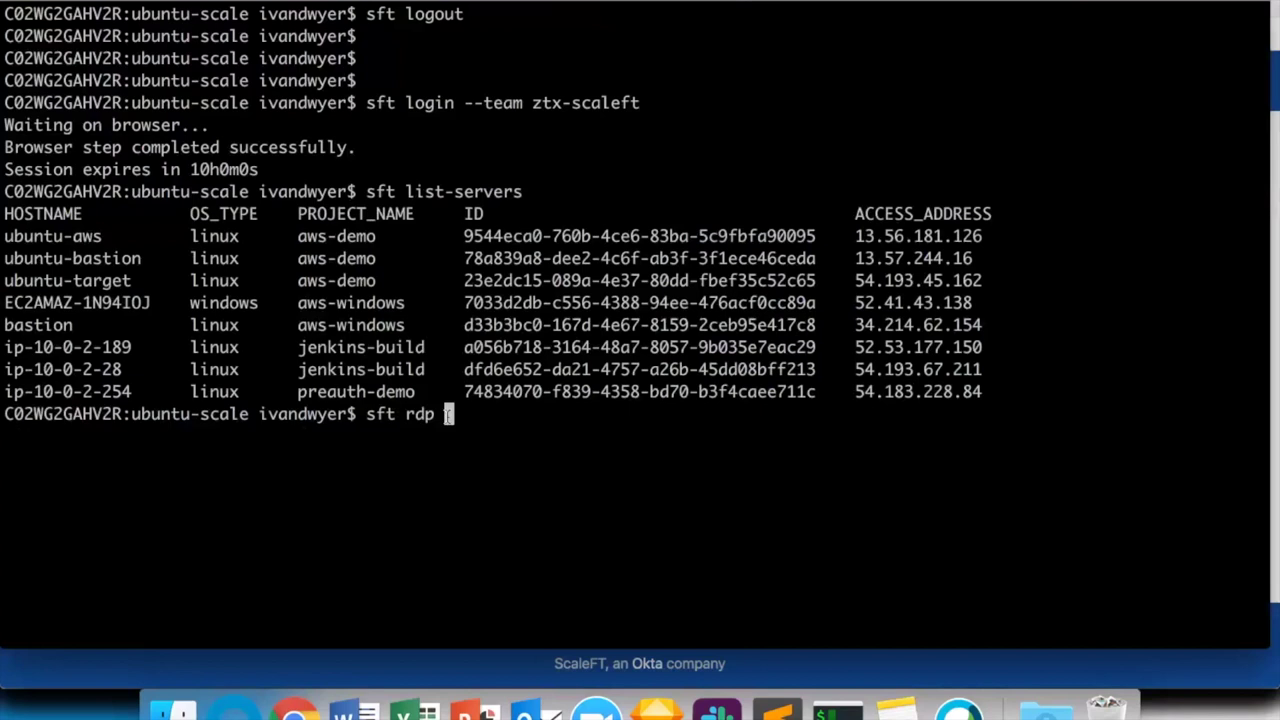
key("super+v")
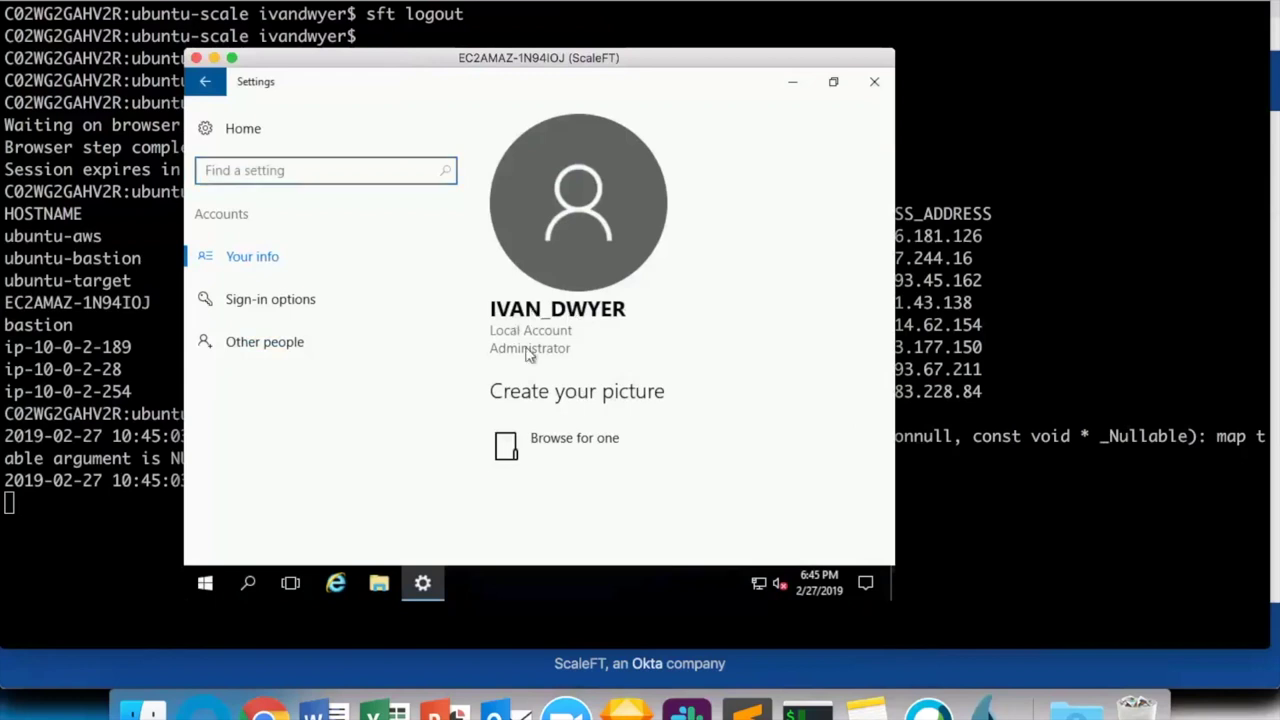
Close the account settings on the remote Windows desktop, end the RDP session and add blank prompt lines in the terminal
left_click(873, 87)
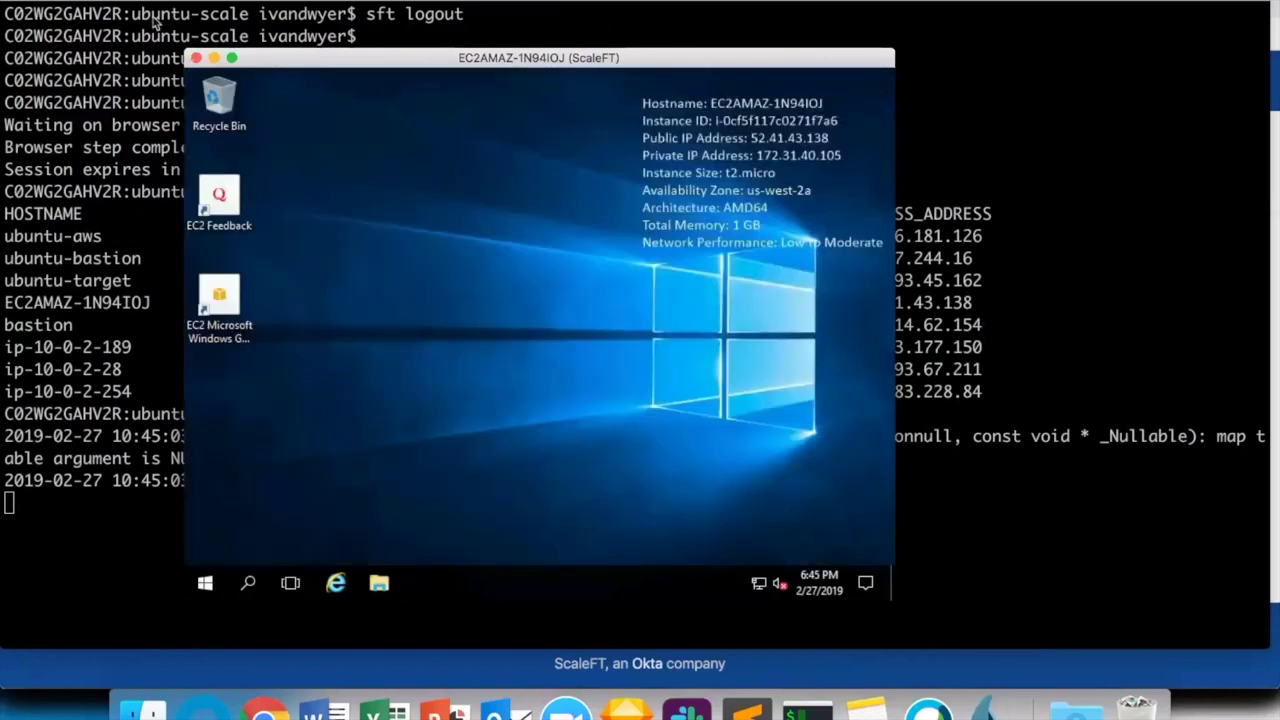
left_click(196, 58)
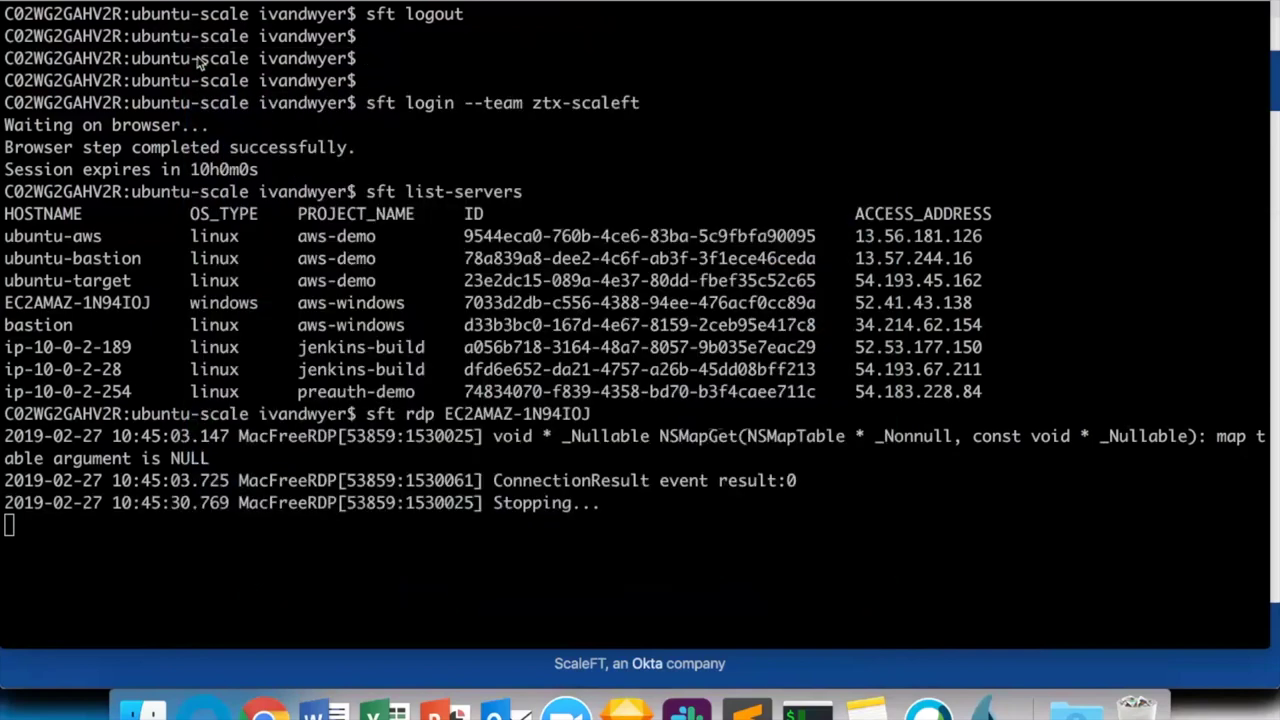
key("Return")
key("Return")
key("Return")
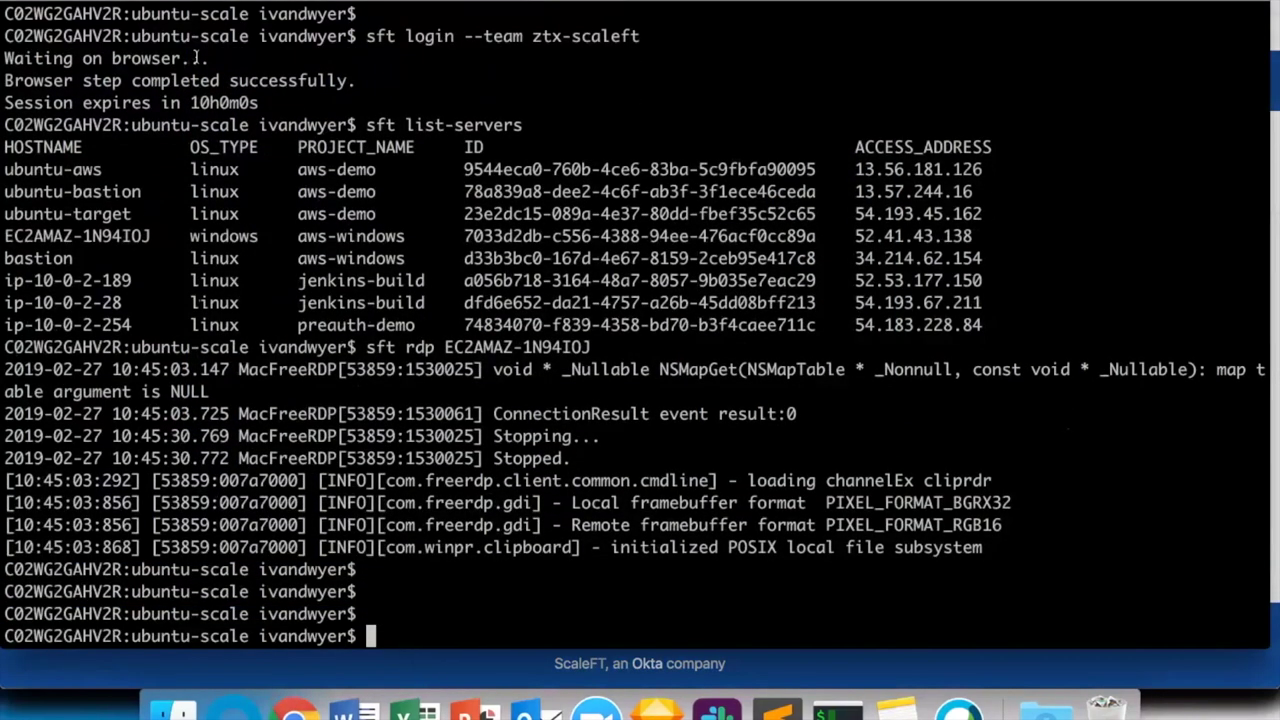
Switch back to the browser, view the ScaleFT projects, and open the ScaleFT application's sign-on policy in Okta
key("super+Tab")
left_click(178, 84)
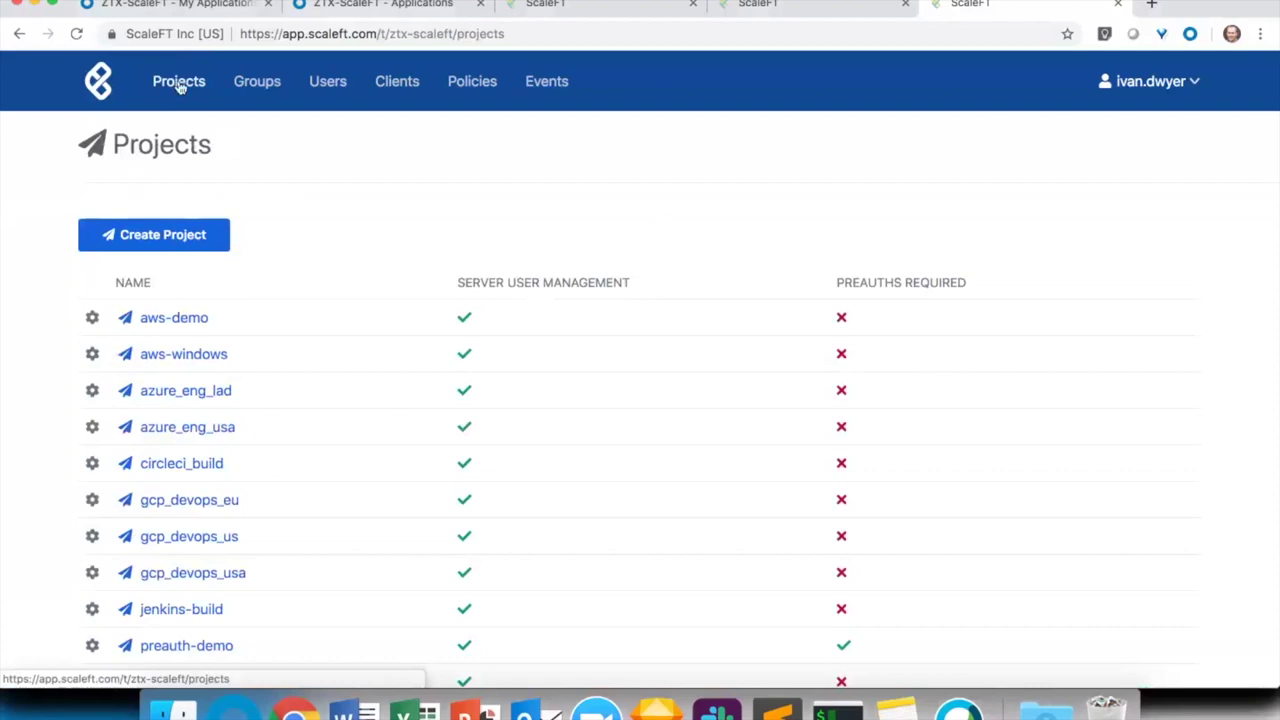
left_click(366, 5)
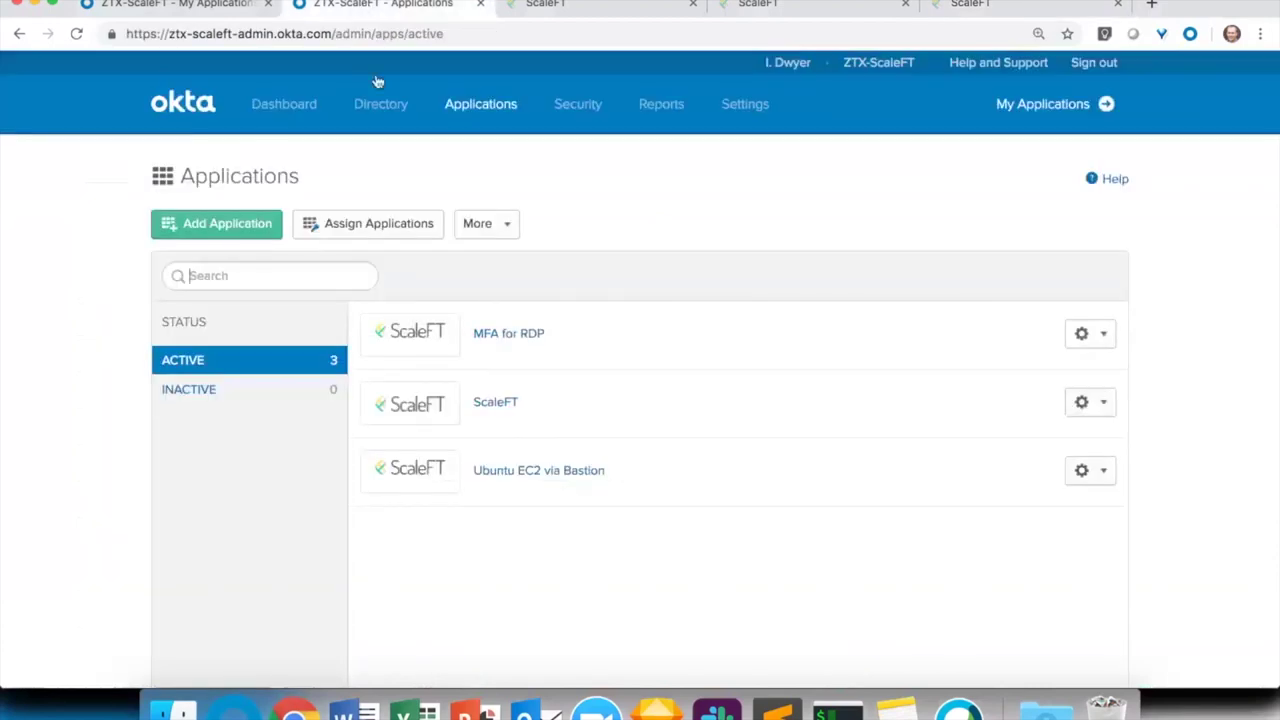
left_click(490, 403)
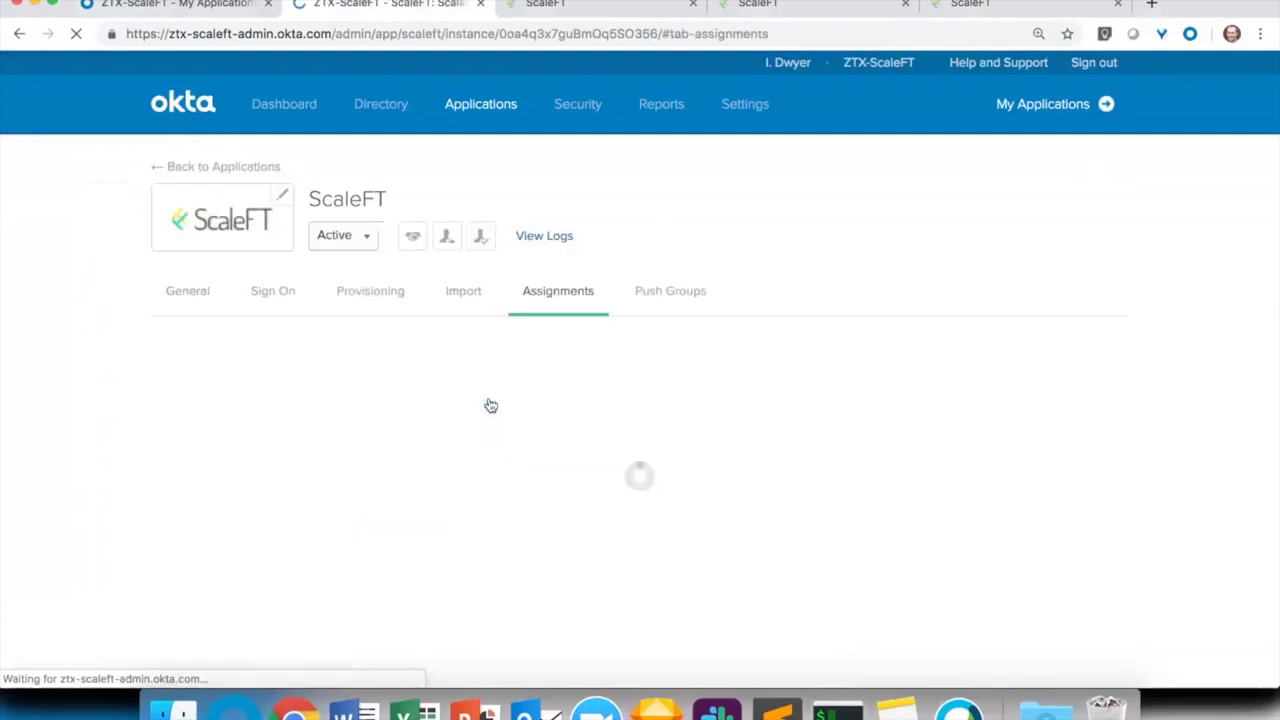
left_click(283, 291)
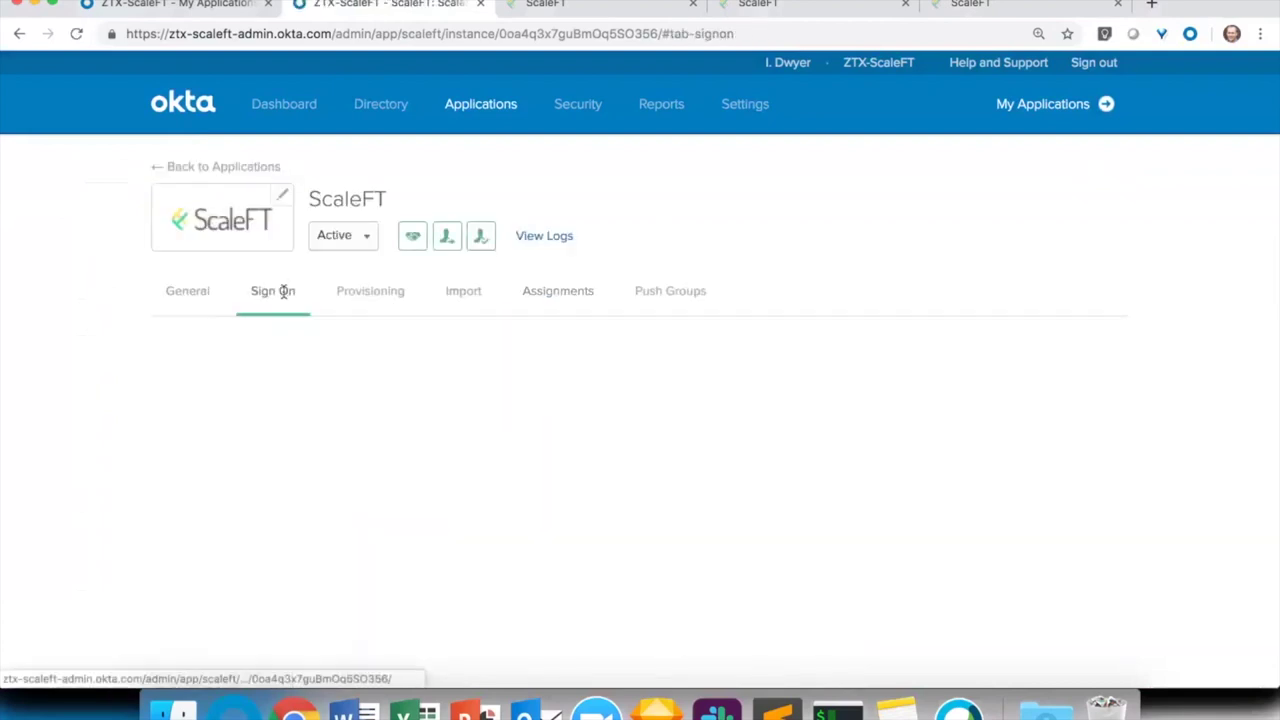
scroll(103, 343, "down", 6)
scroll(103, 343, "down", 8)
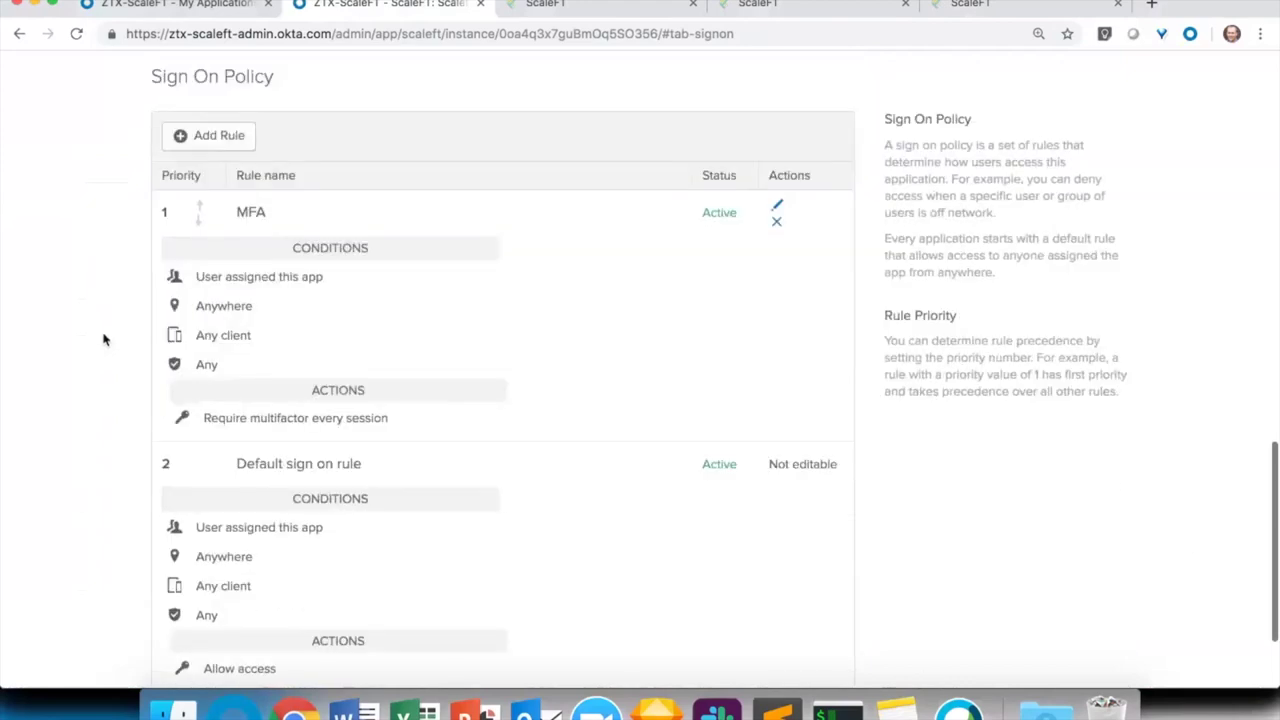
Start a new sign-on rule for the ScaleFT application in Okta and examine its people, location, client and device trust conditions
left_click(220, 137)
scroll(606, 431, "down", 4)
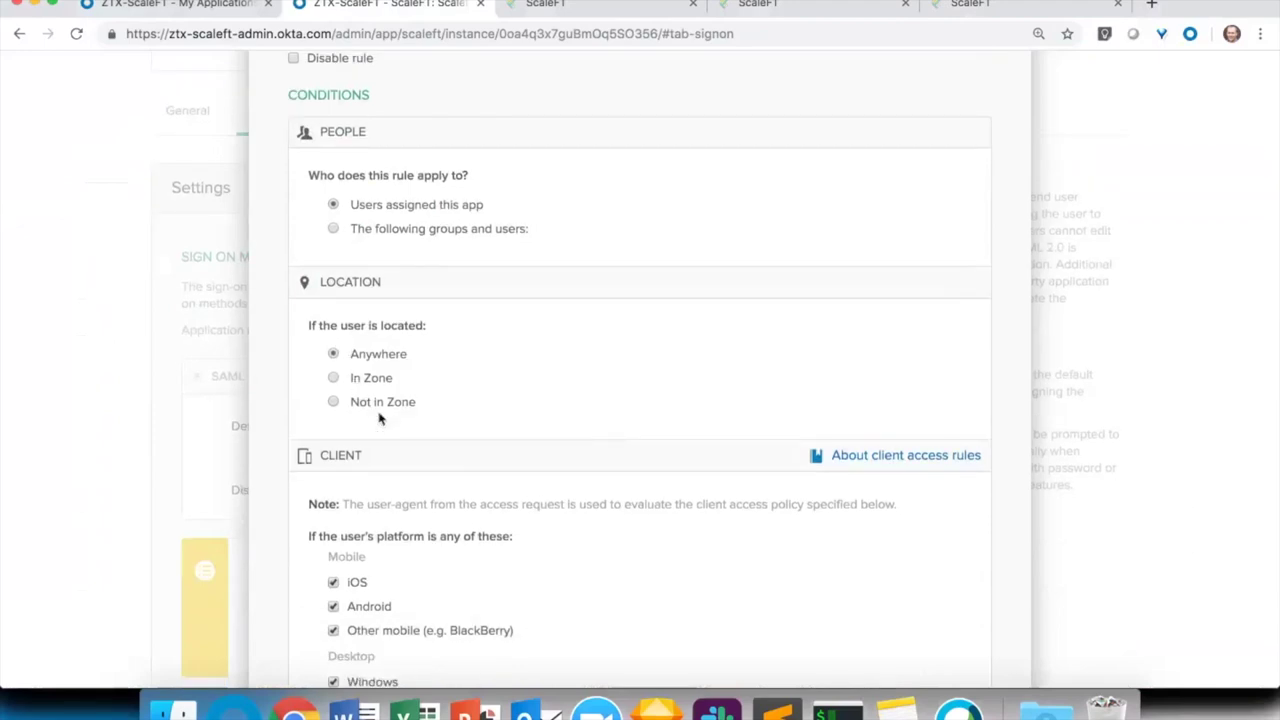
scroll(469, 368, "down", 2)
scroll(469, 368, "down", 12)
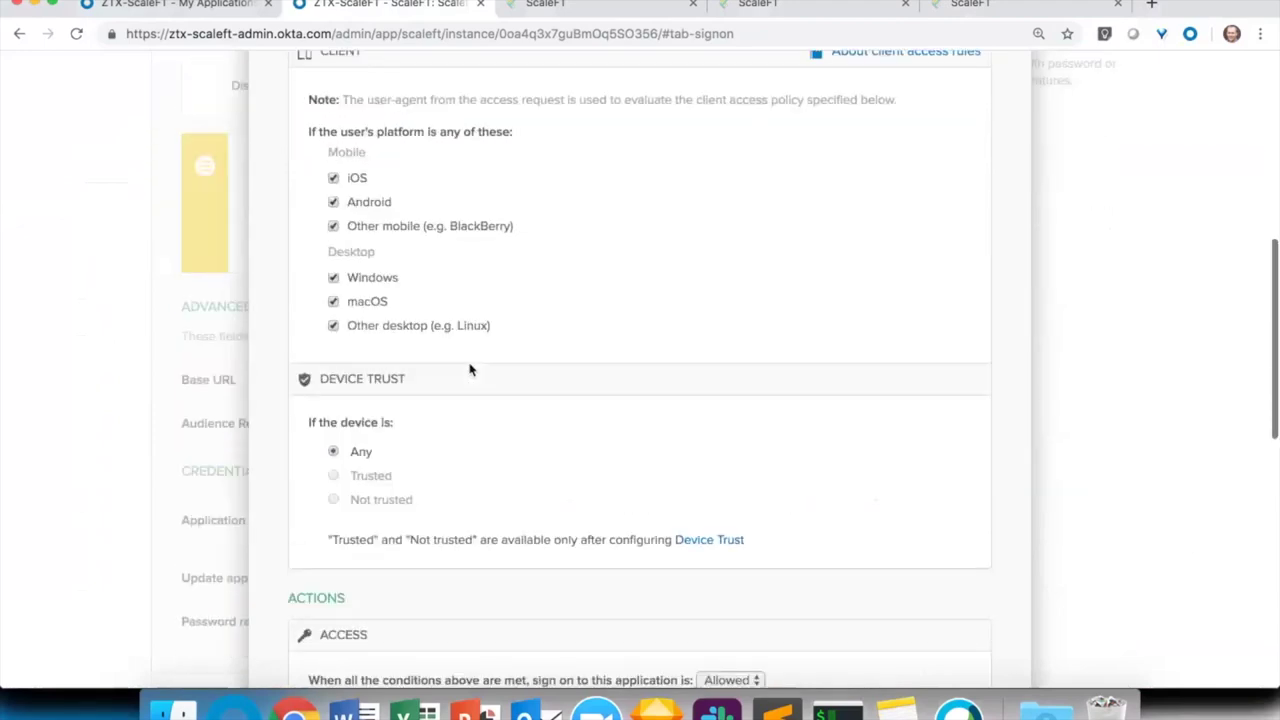
scroll(469, 368, "up", 12)
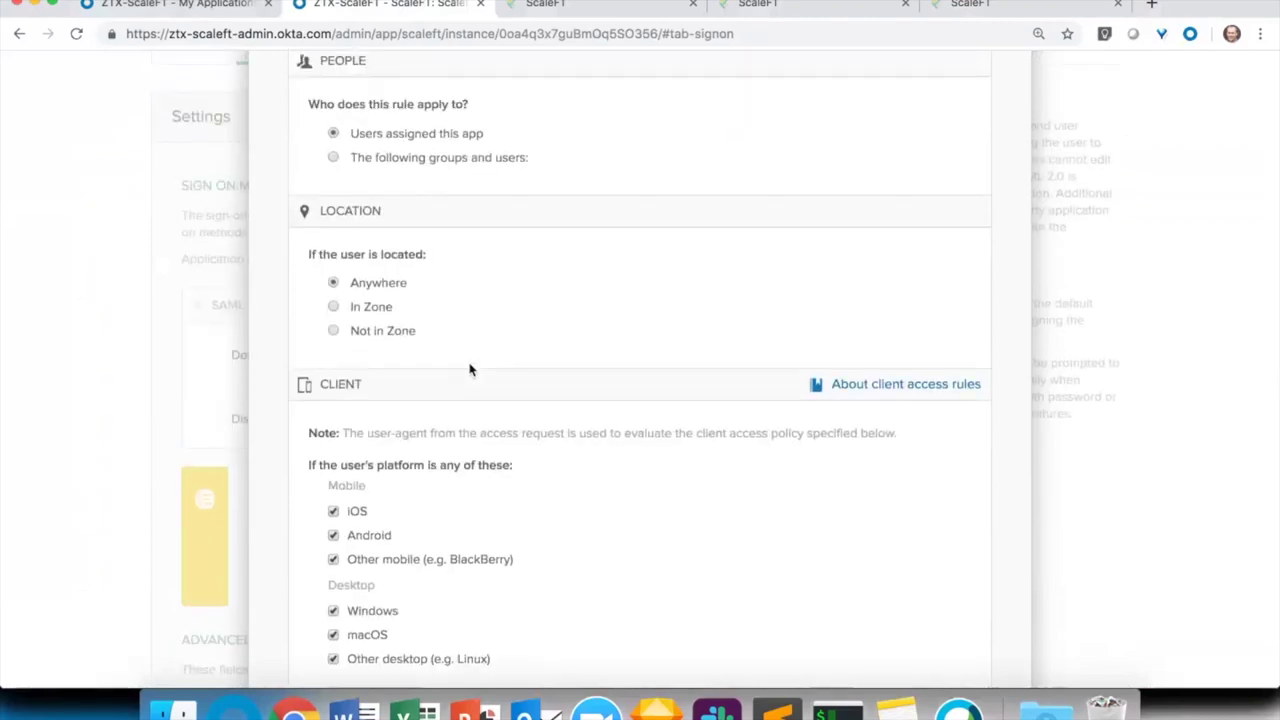
scroll(469, 369, "up", 2)
scroll(469, 369, "up", 4)
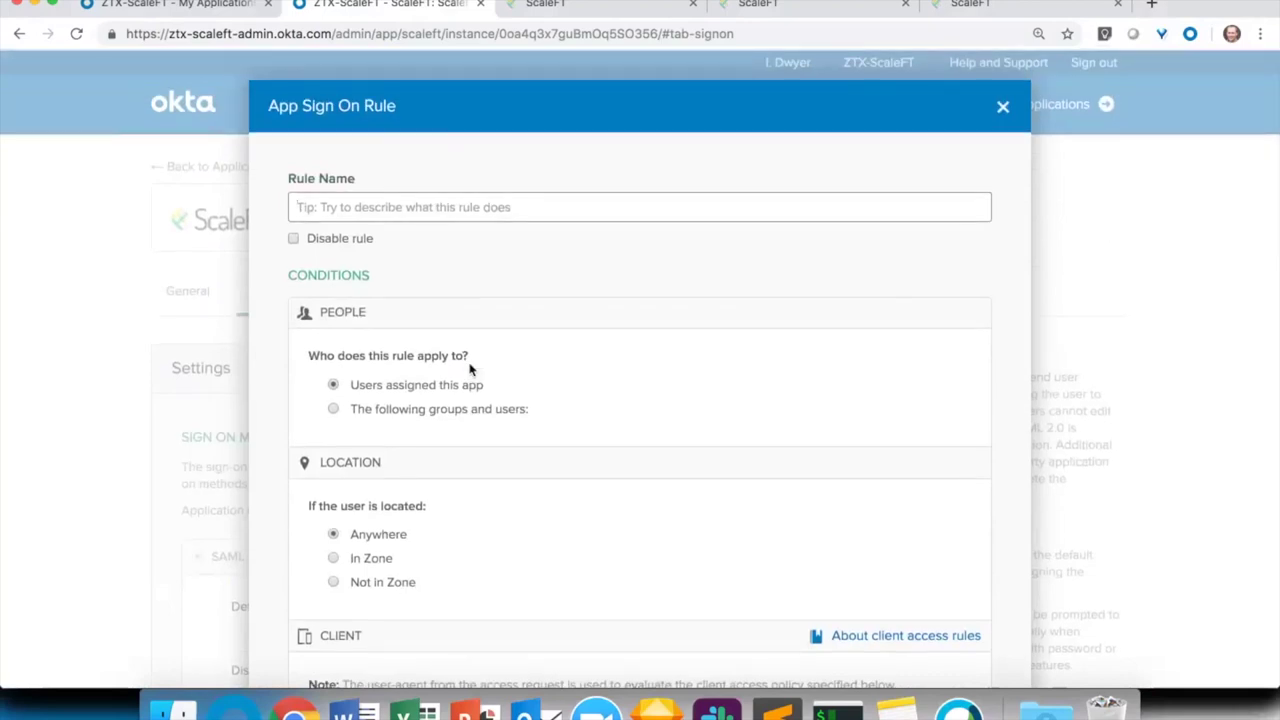
scroll(469, 369, "down", 1)
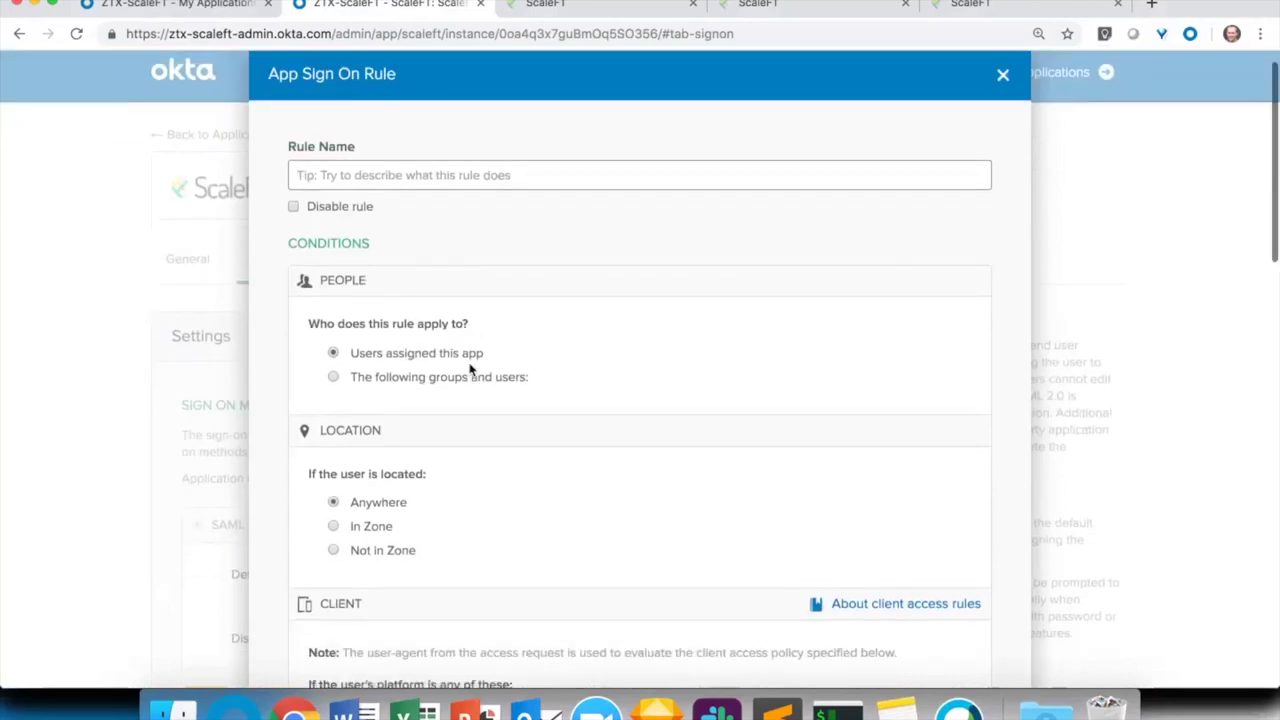
scroll(469, 369, "down", 3)
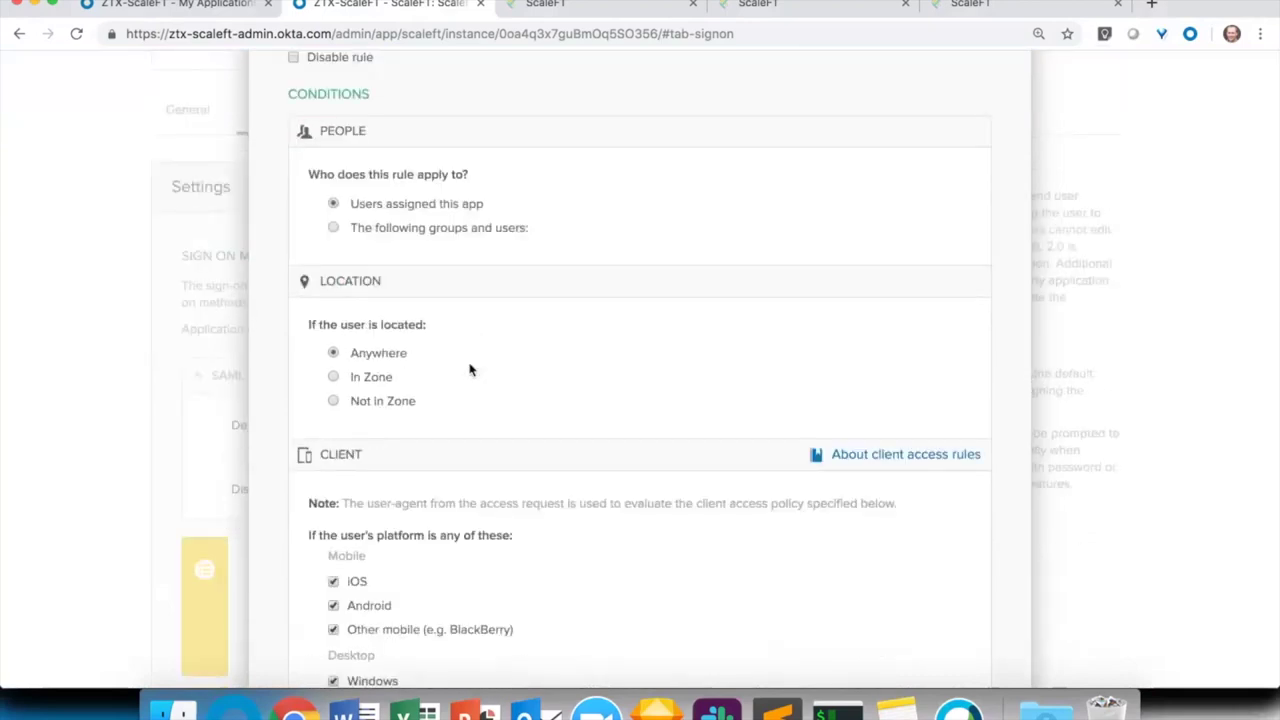
scroll(469, 369, "up", 3)
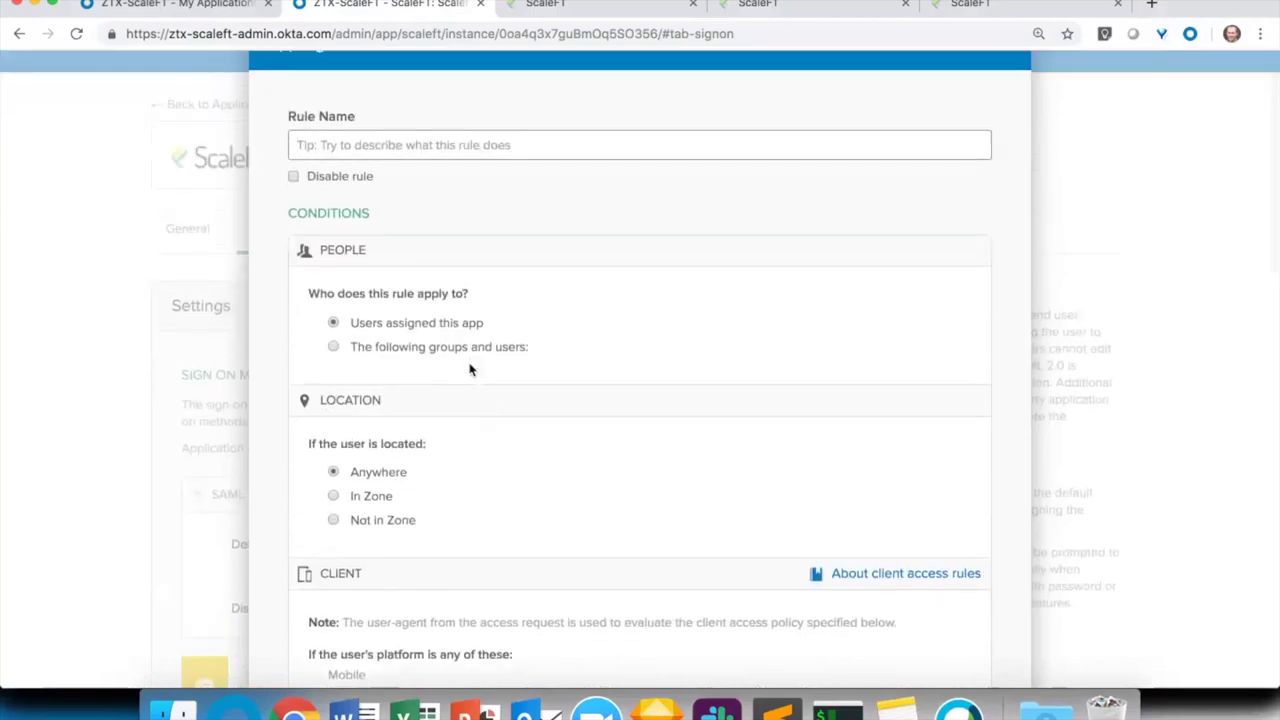
scroll(469, 369, "up", 2)
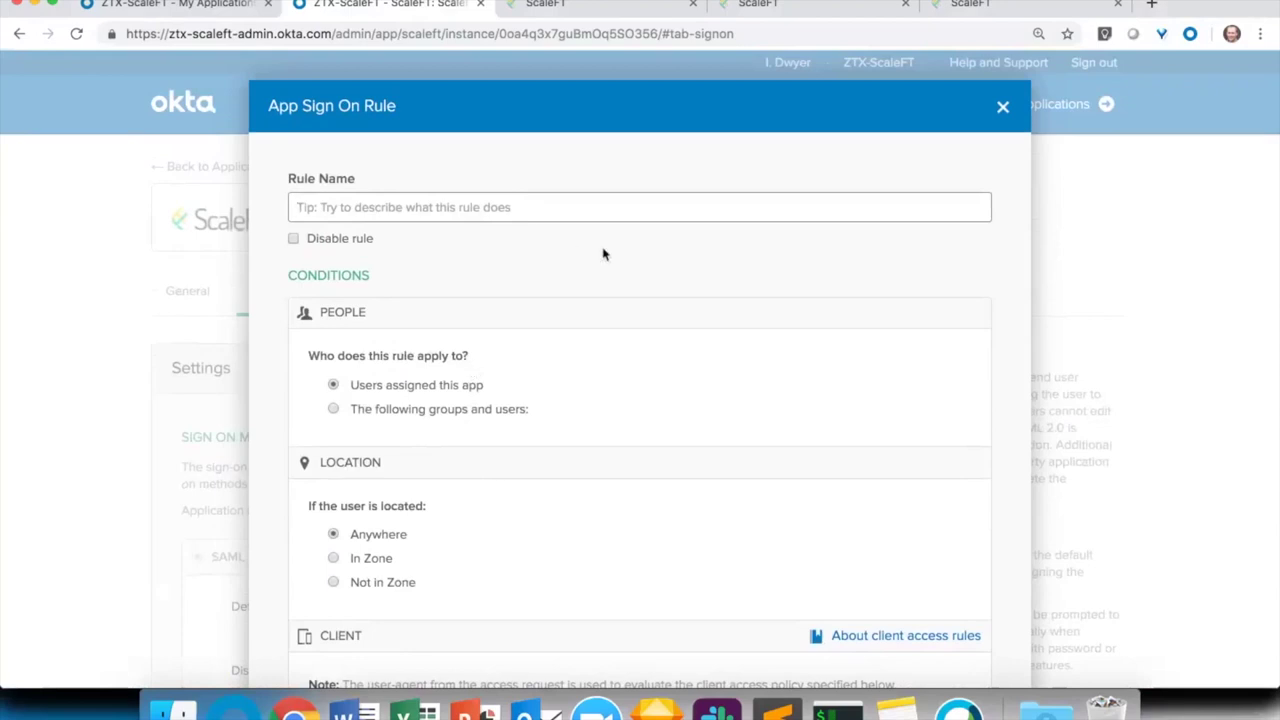
scroll(603, 254, "down", 5)
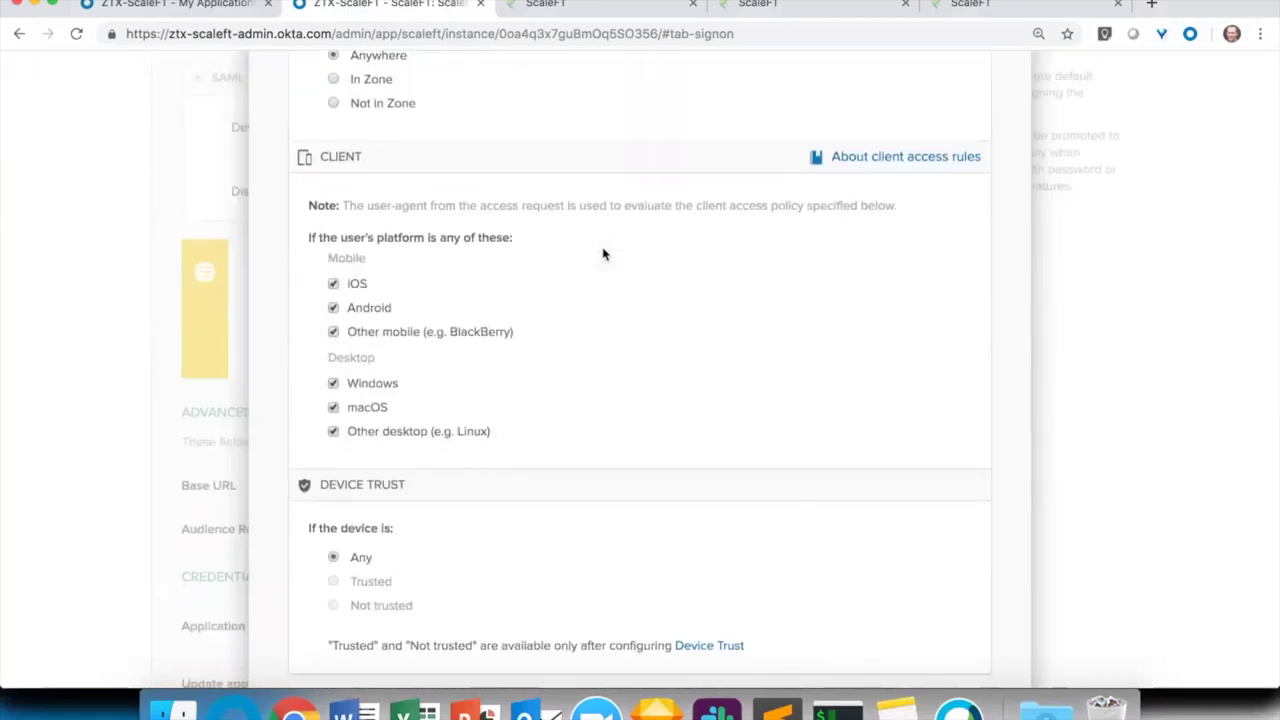
scroll(603, 254, "up", 1)
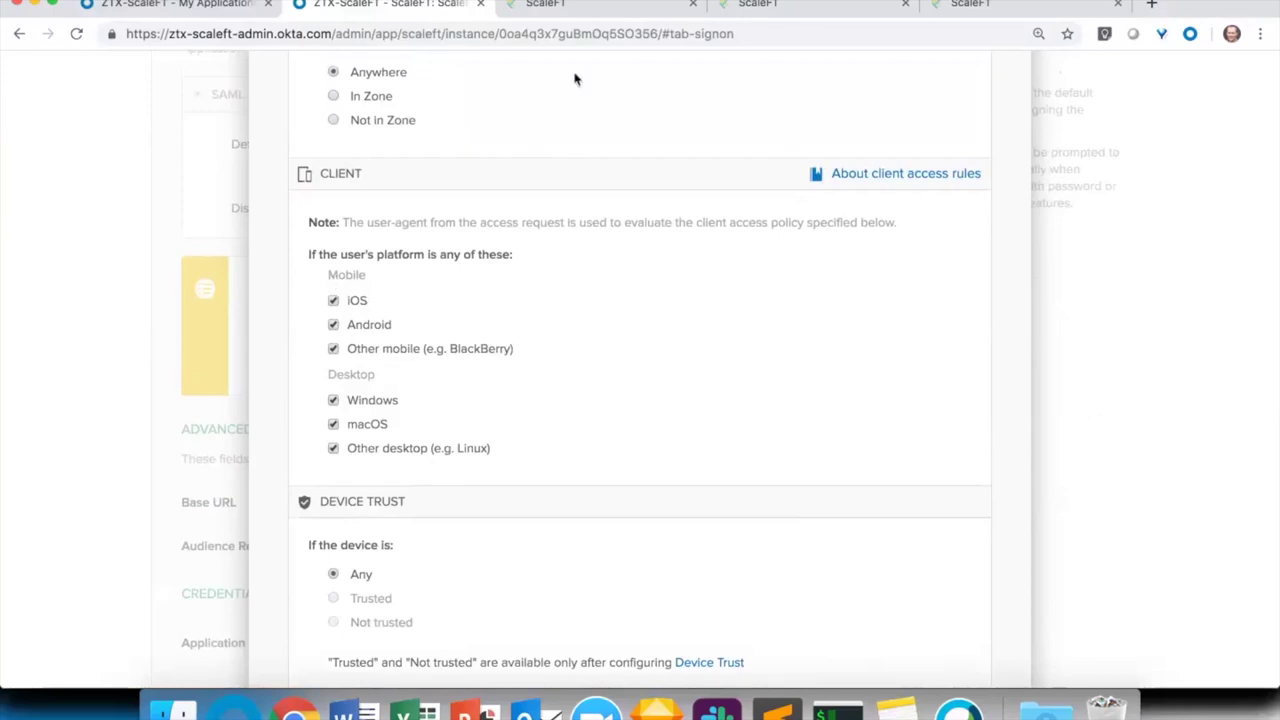
Switch to ScaleFT and open a new access policy form to view its macOS and Windows client requirements
left_click(632, 14)
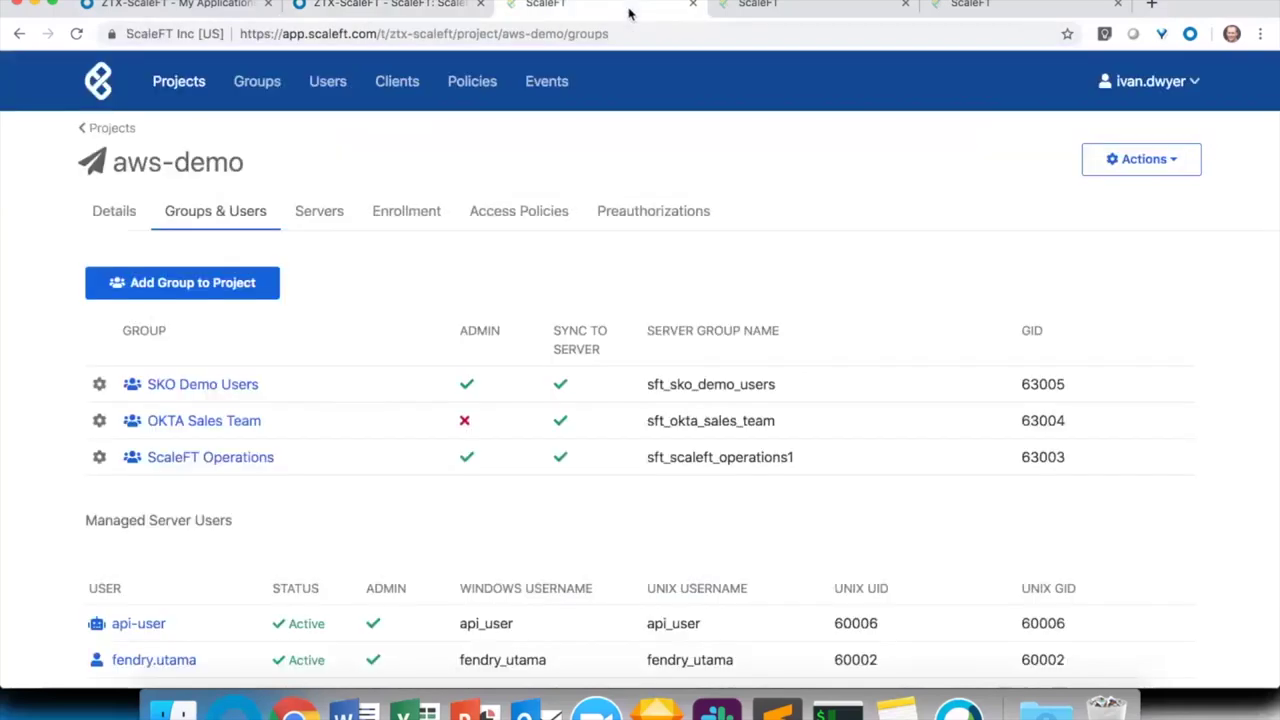
left_click(471, 81)
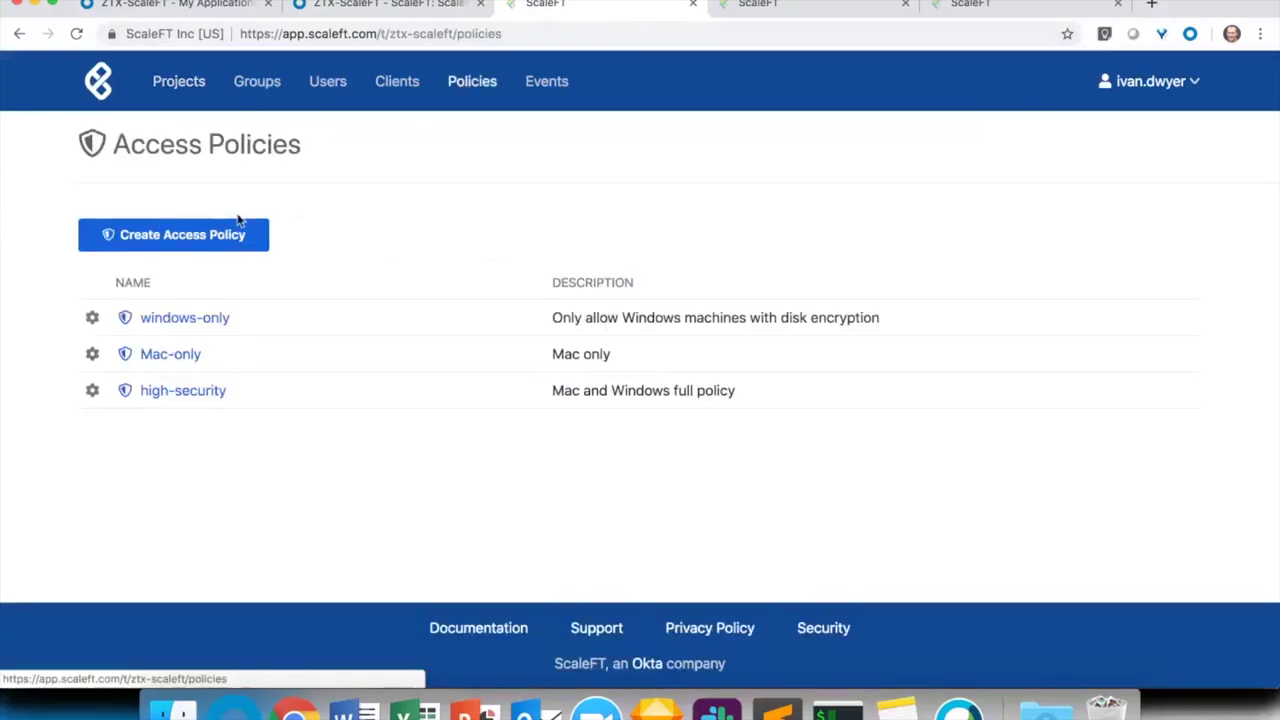
left_click(210, 236)
scroll(389, 400, "down", 5)
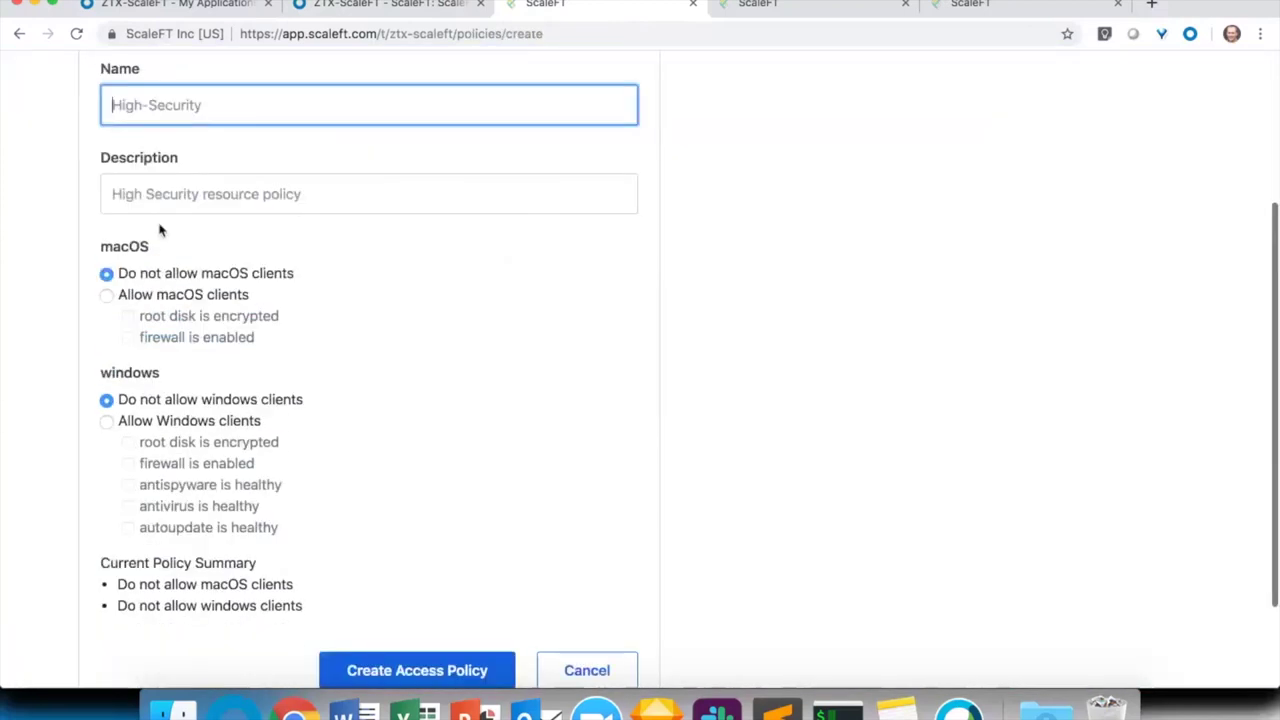
Compare the people, location and client conditions of the Okta sign-on rule with the ScaleFT access policy form
left_click(385, 8)
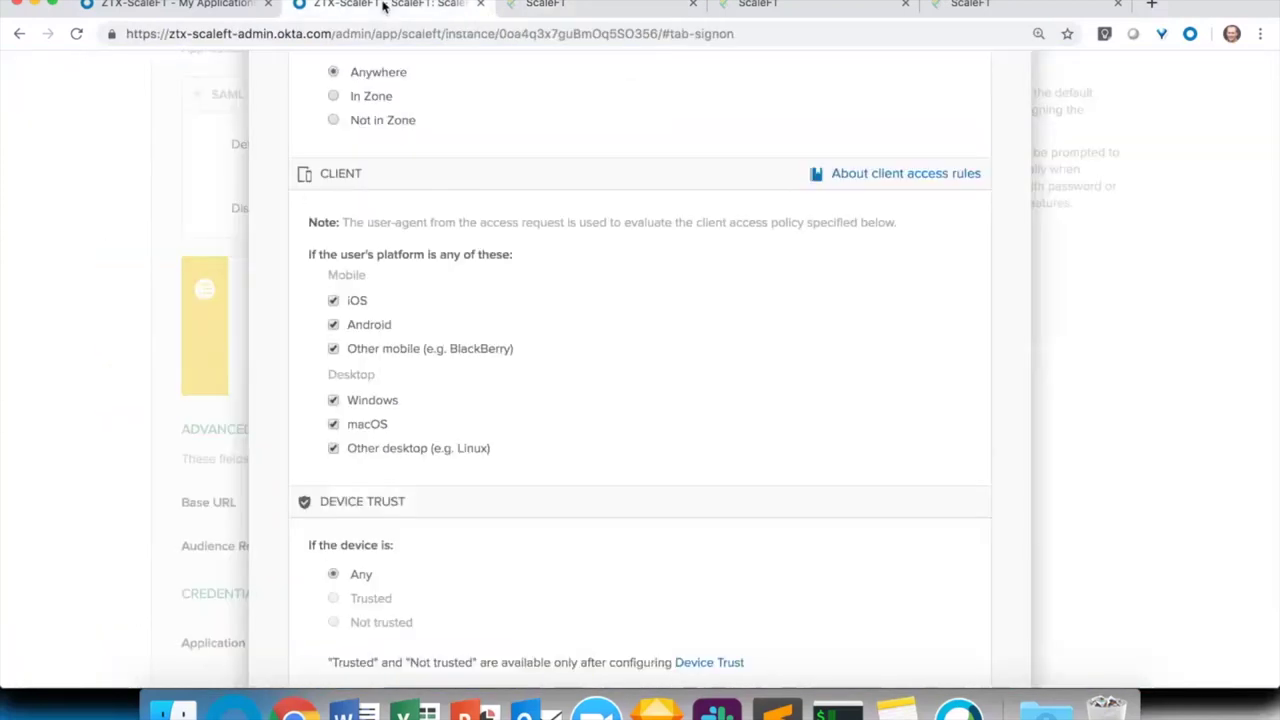
scroll(377, 300, "up", 1)
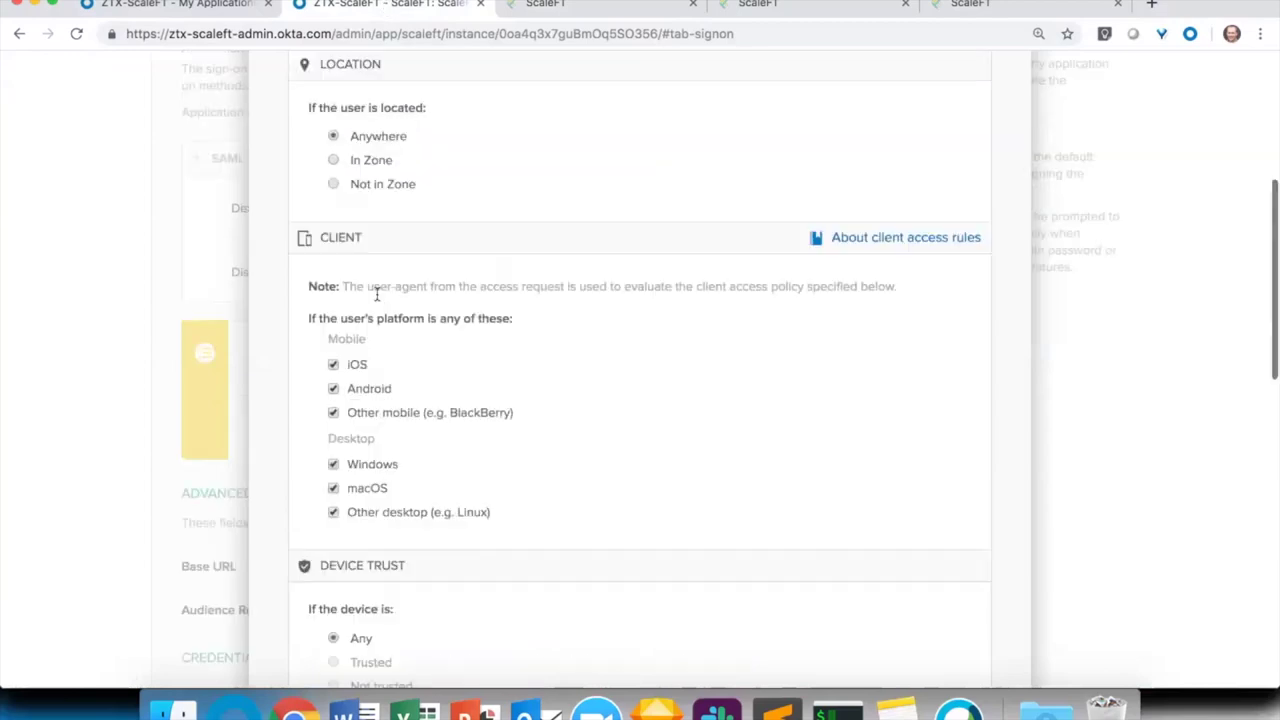
scroll(377, 293, "up", 1)
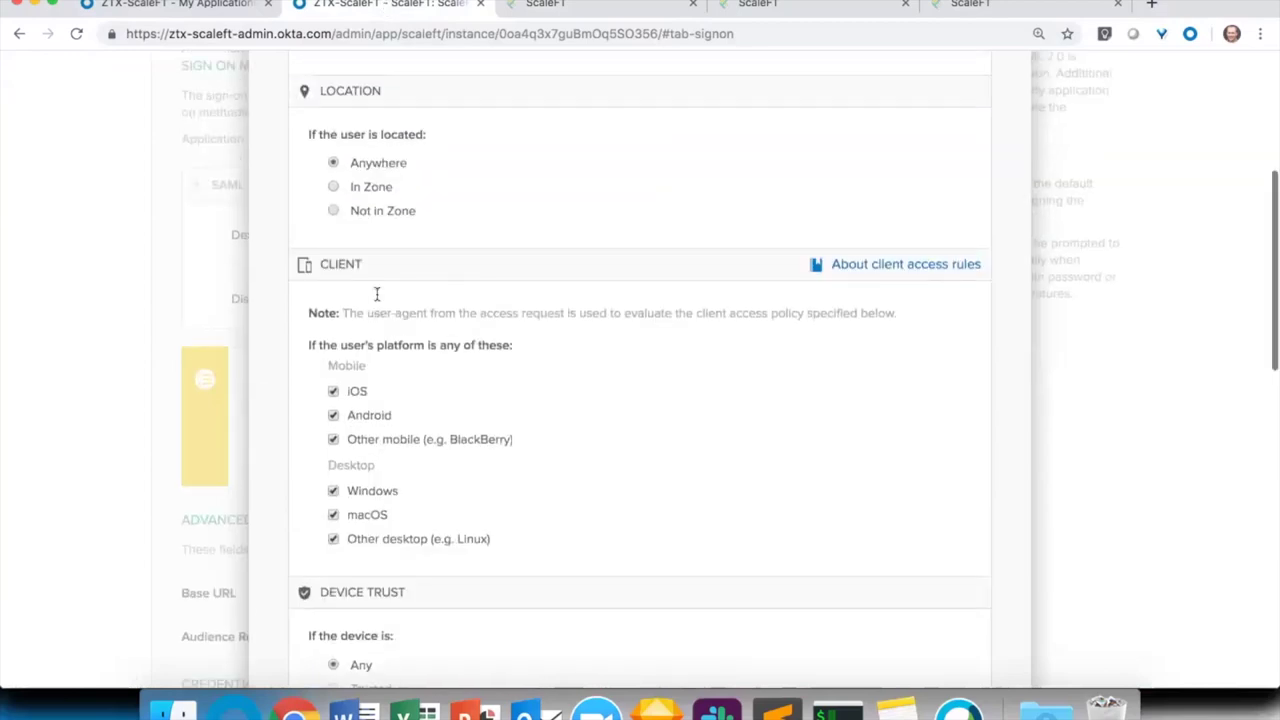
scroll(377, 295, "up", 1)
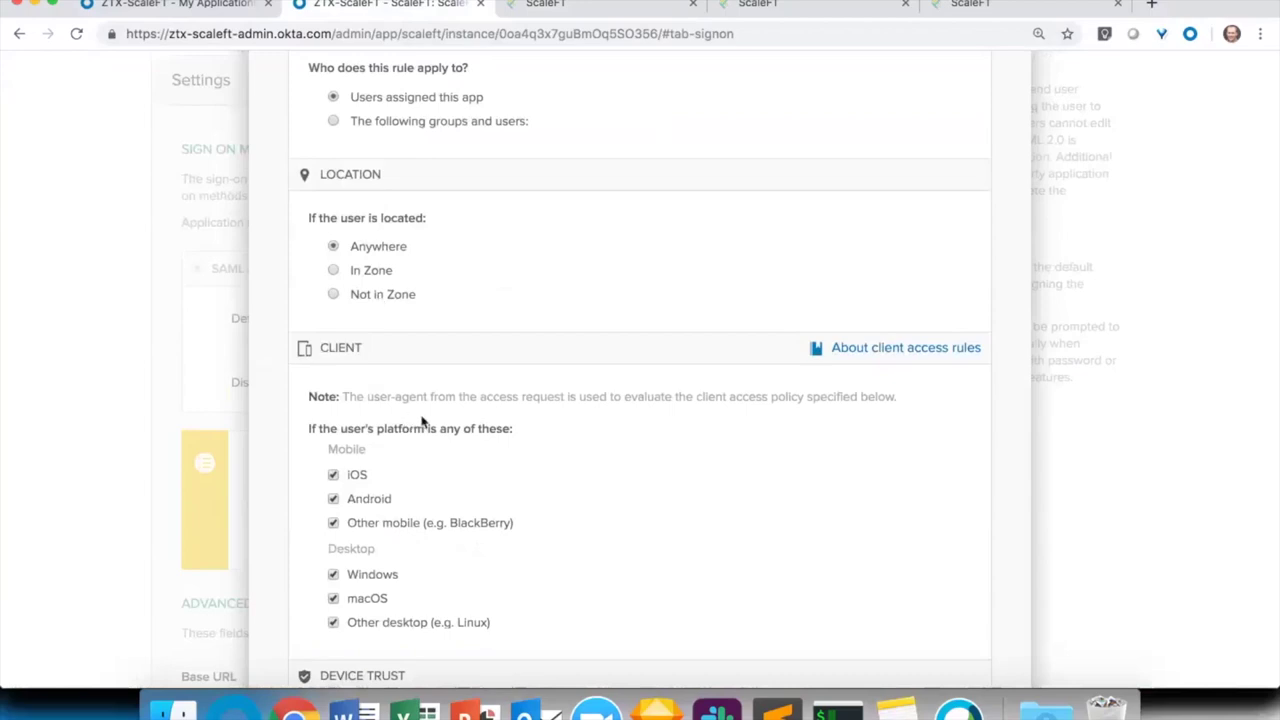
scroll(500, 443, "up", 2)
scroll(500, 443, "up", 3)
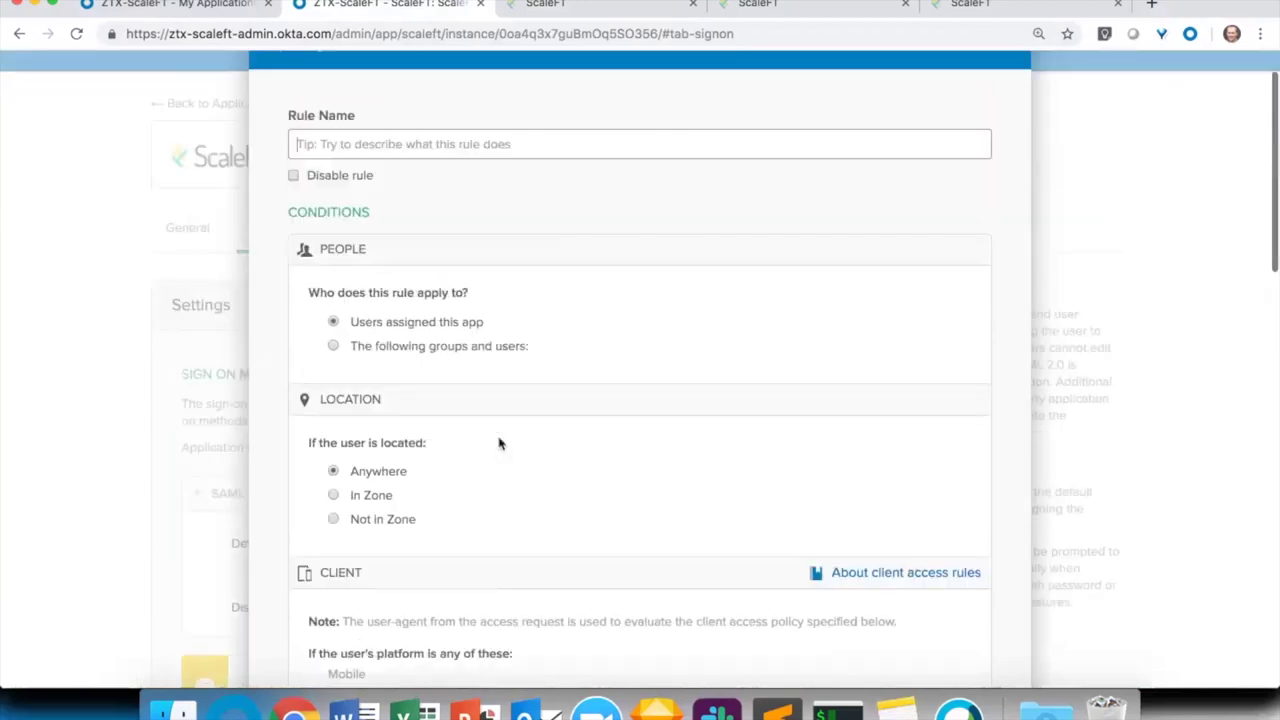
left_click(543, 9)
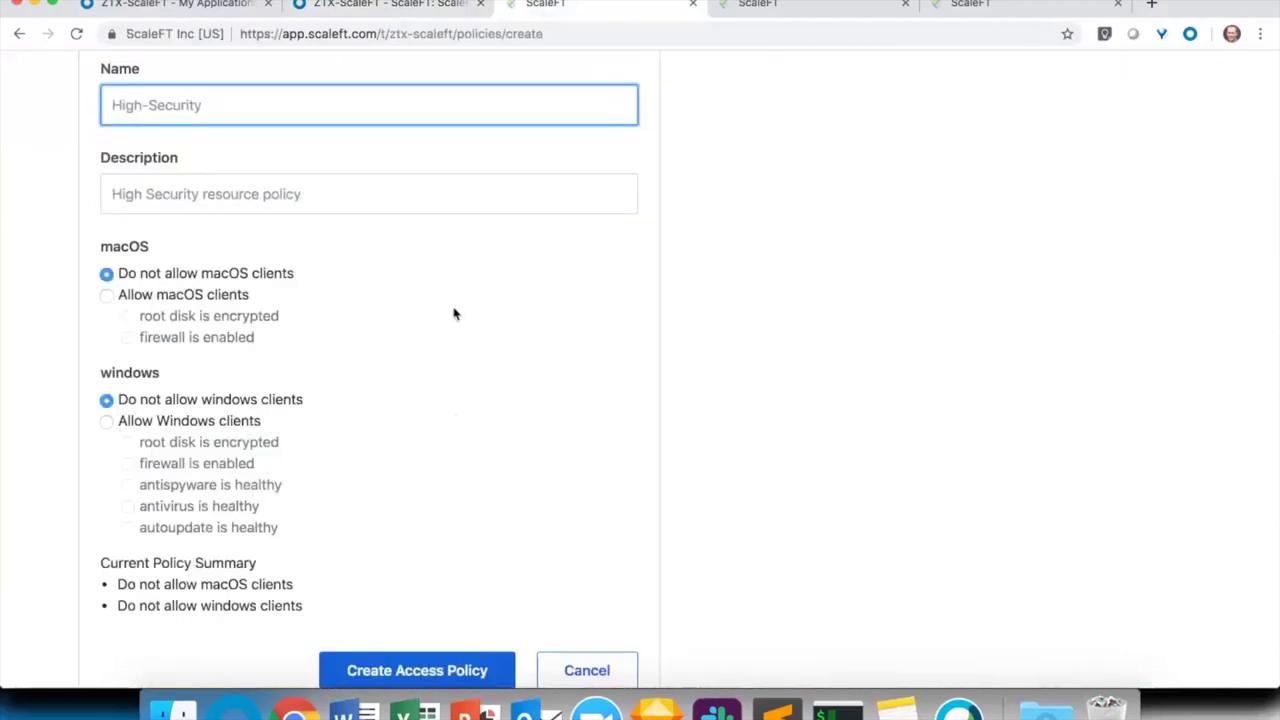
scroll(453, 314, "up", 4)
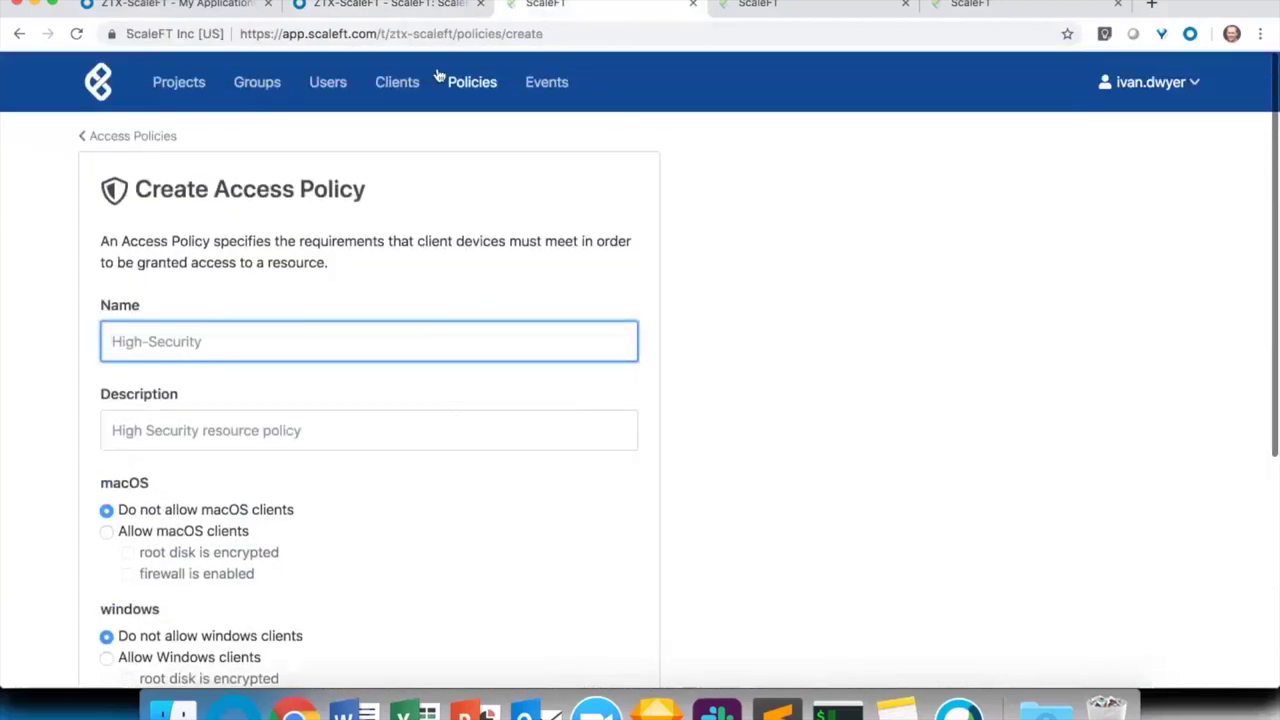
Return to the Okta sign-on rule, review its device trust and access action options, and close the rule form without saving
left_click(380, 8)
scroll(500, 323, "down", 2)
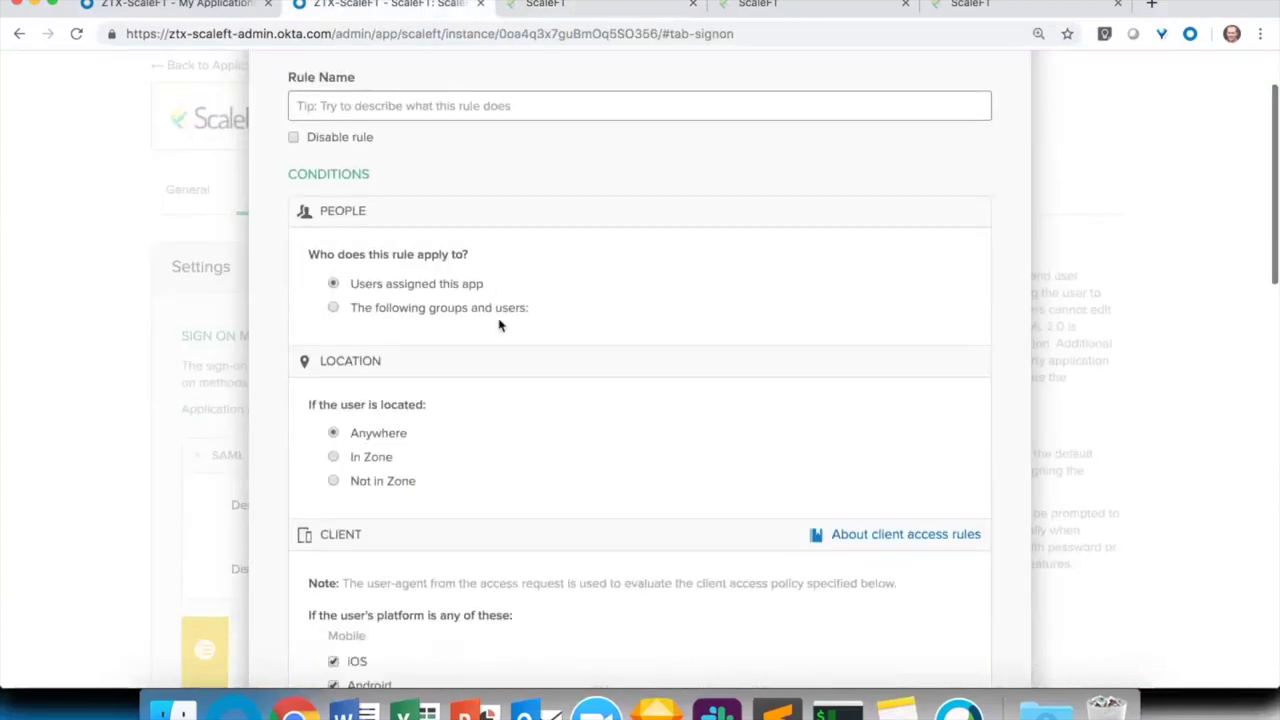
scroll(500, 323, "down", 4)
scroll(500, 323, "down", 6)
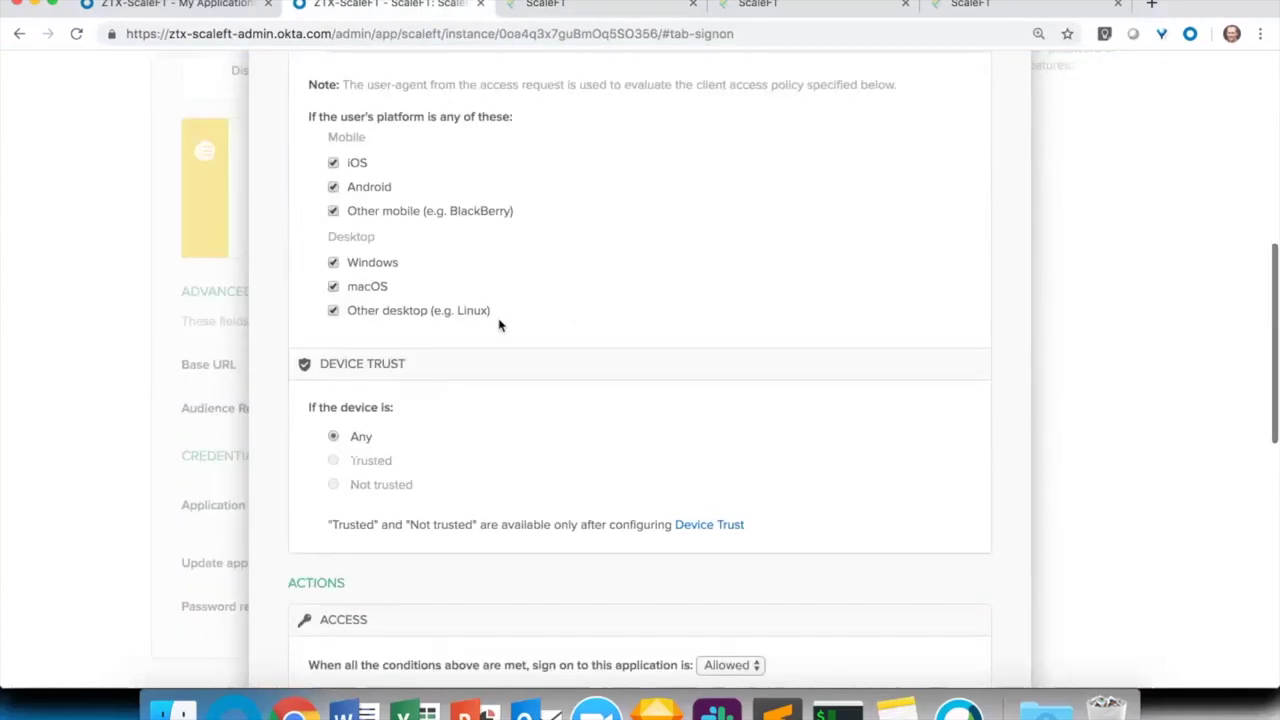
scroll(609, 234, "down", 3)
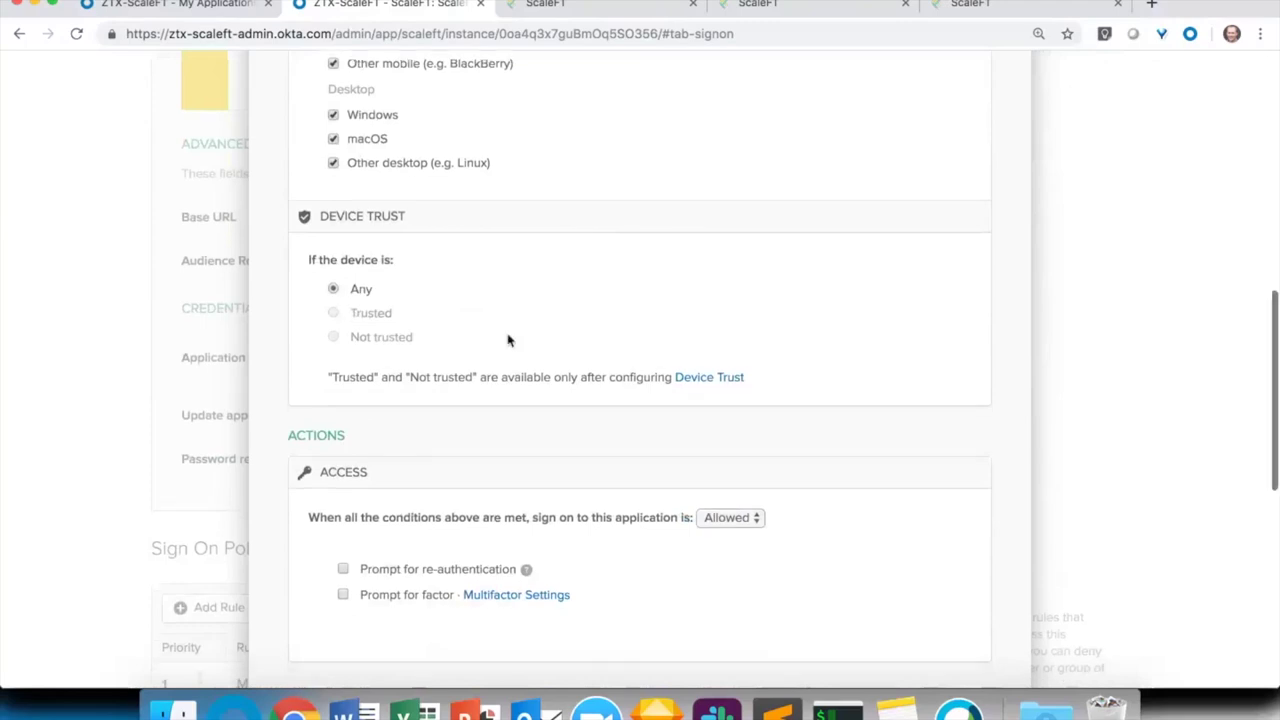
scroll(507, 341, "up", 5)
scroll(507, 341, "up", 5)
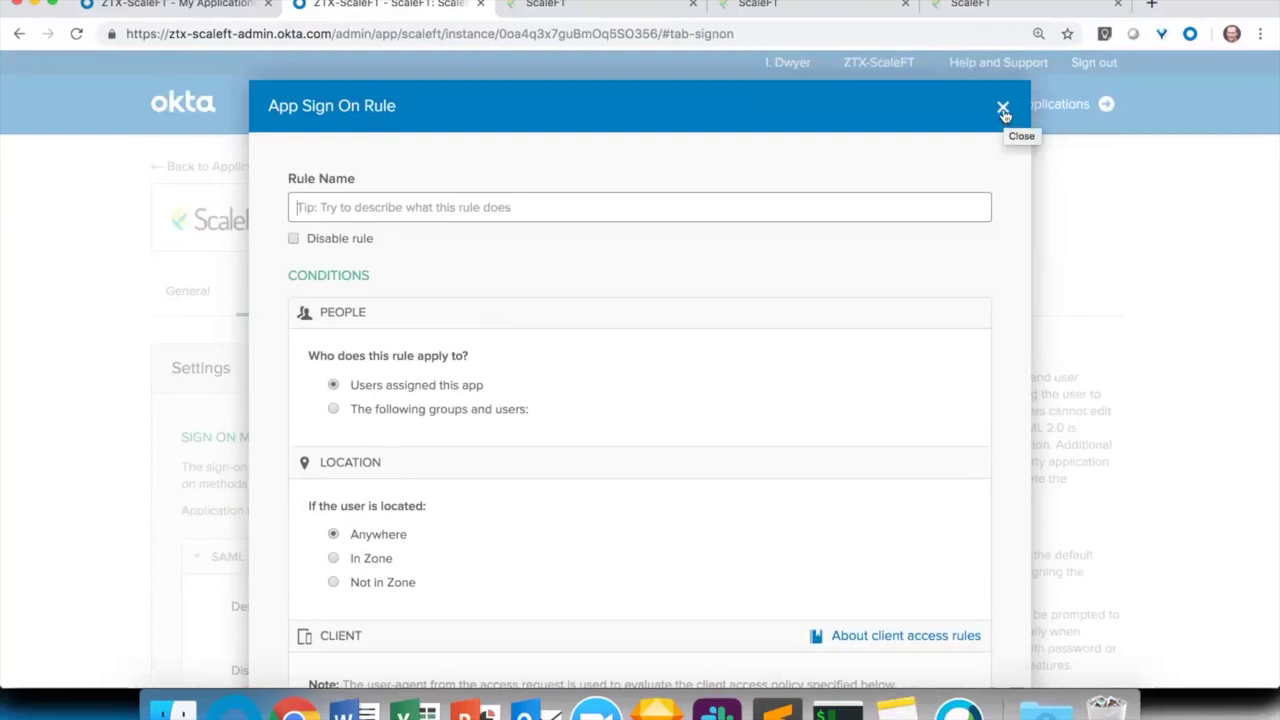
left_click(1003, 110)
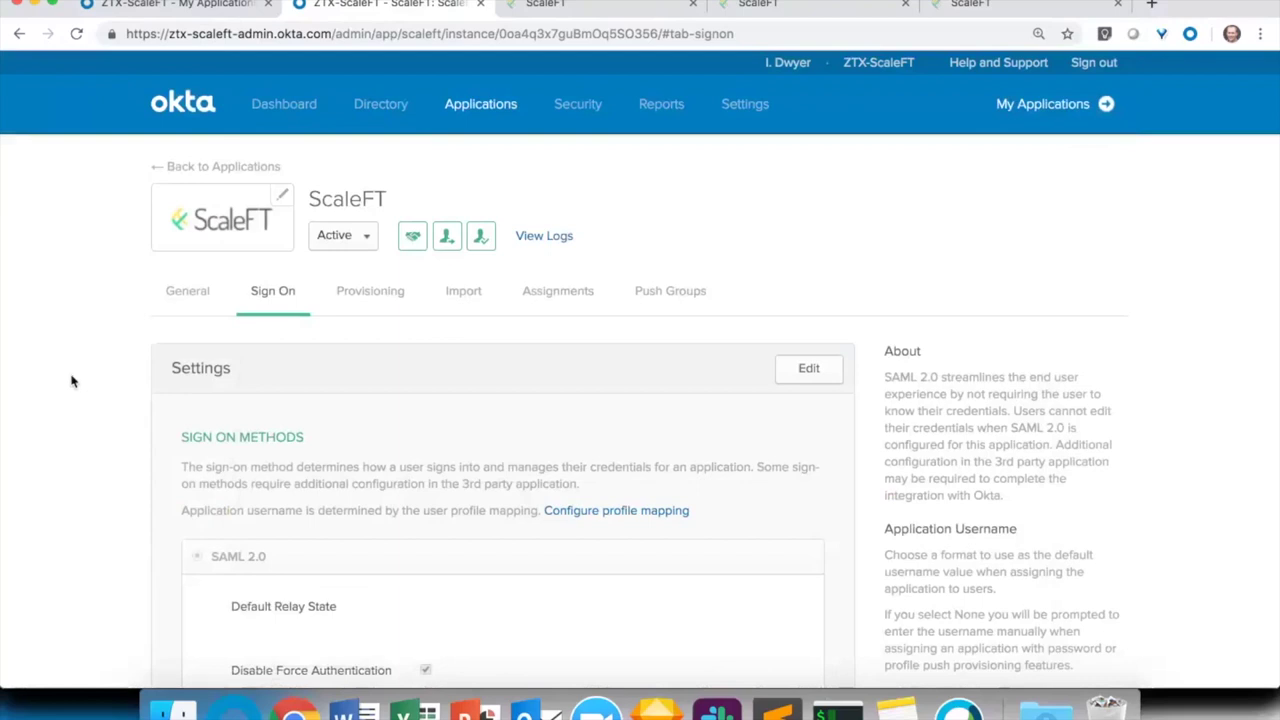